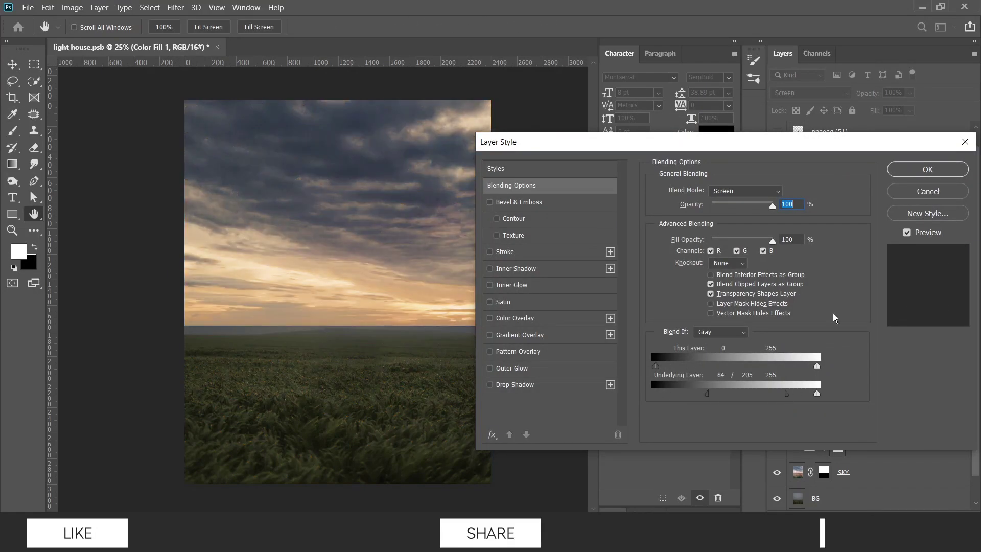
# Make Color Fill 1 red and add a copy below SKY with a split Blend If range.
pyautogui.moveTo(790, 268); pyautogui.dragTo(790, 295)
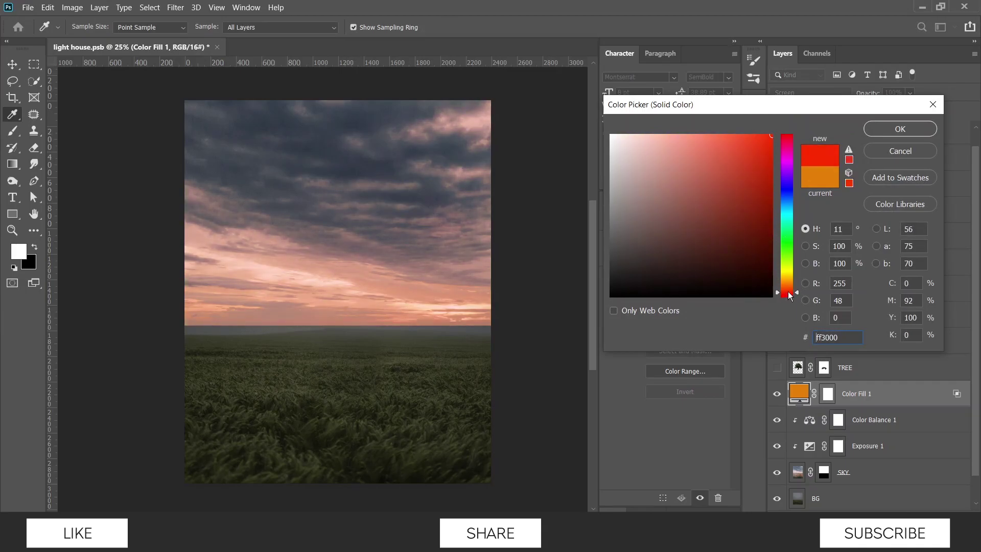
pyautogui.press('Return')
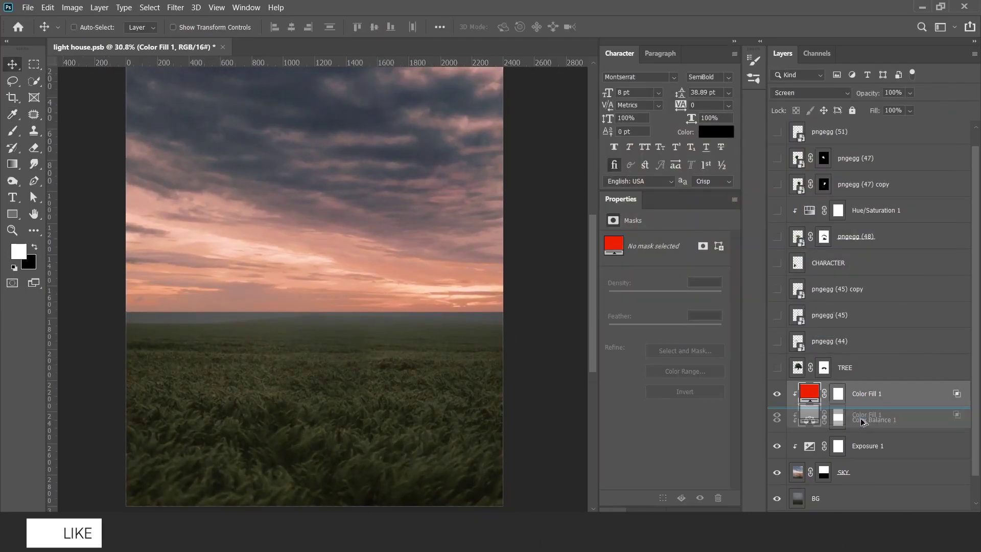
pyautogui.moveTo(861, 421); pyautogui.dragTo(861, 473)
pyautogui.scroll(-1, 868, 358)
pyautogui.doubleClick(945, 445)
pyautogui.moveTo(654, 394); pyautogui.dragTo(755, 392)
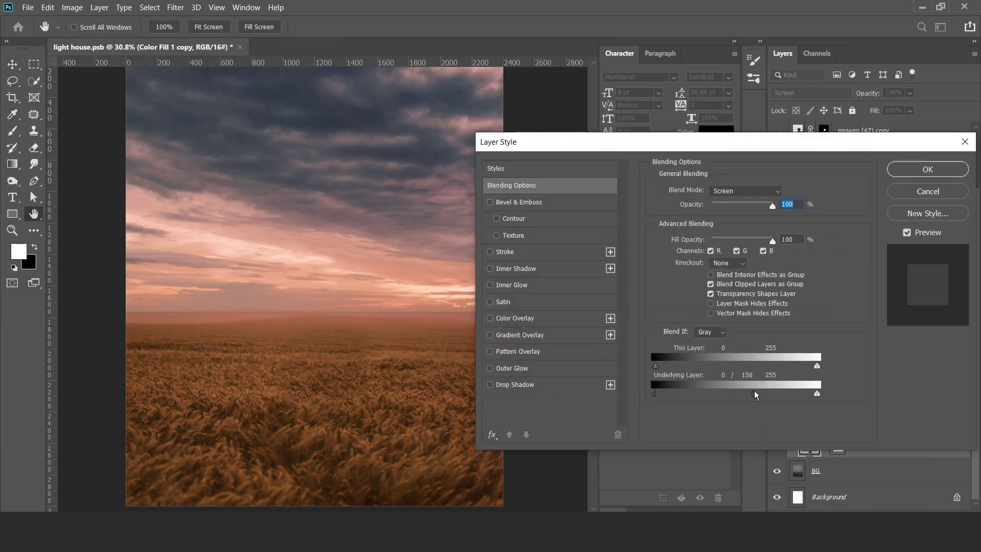
pyautogui.press('Return')
# Paint the copy's mask to fade it over the sky, save, and disable the TREE mask.
pyautogui.press('b')
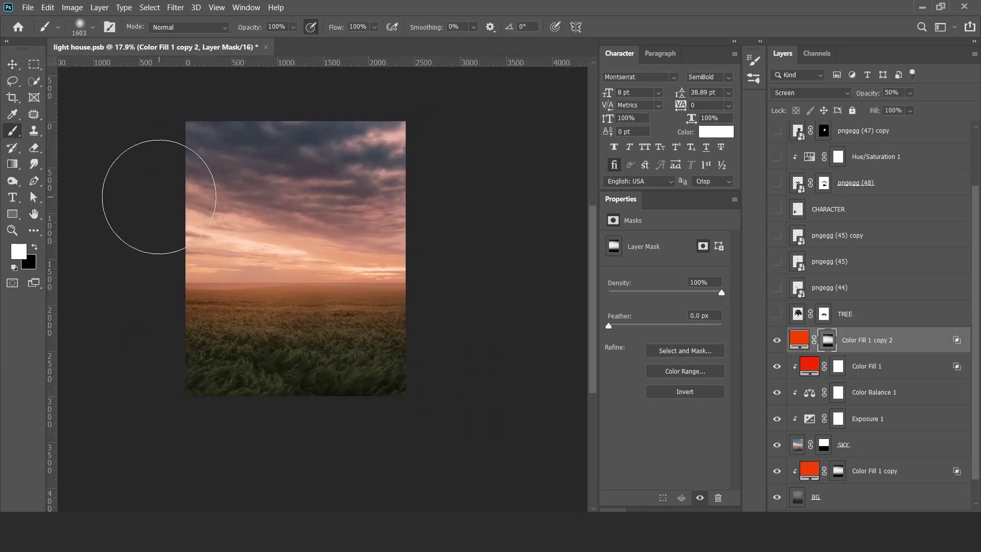
pyautogui.press('x')
pyautogui.moveTo(159, 196); pyautogui.dragTo(396, 210)
pyautogui.press('v')
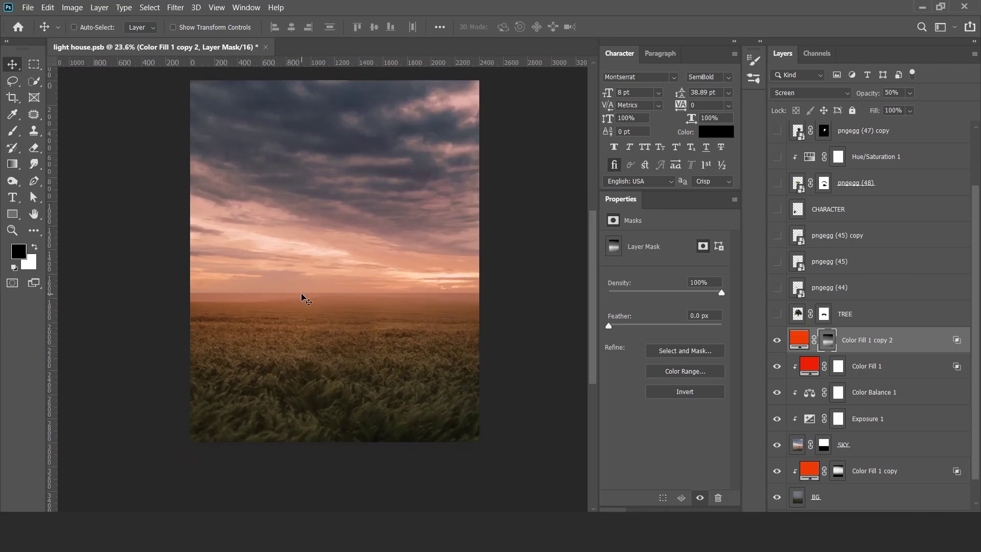
pyautogui.hotkey('ctrl', 's')
pyautogui.keyDown('shift'); pyautogui.click(823, 385); pyautogui.keyUp('shift')
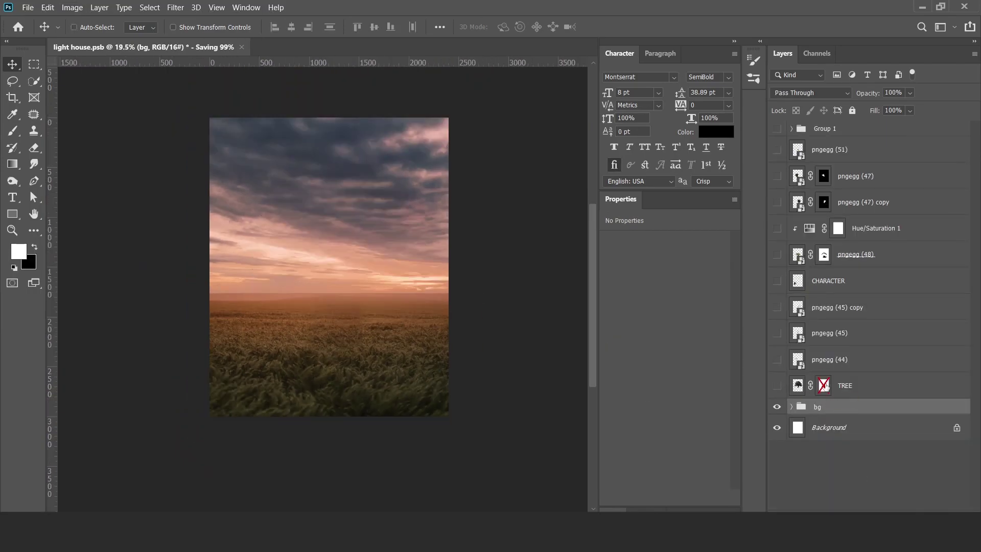
# Disable both pngegg (47) masks, show the TREE layer and fit the image.
pyautogui.keyDown('shift'); pyautogui.click(823, 202); pyautogui.keyUp('shift')
pyautogui.keyDown('shift'); pyautogui.click(824, 175); pyautogui.keyUp('shift')
pyautogui.click(776, 385)
pyautogui.hotkey('ctrl', '0')
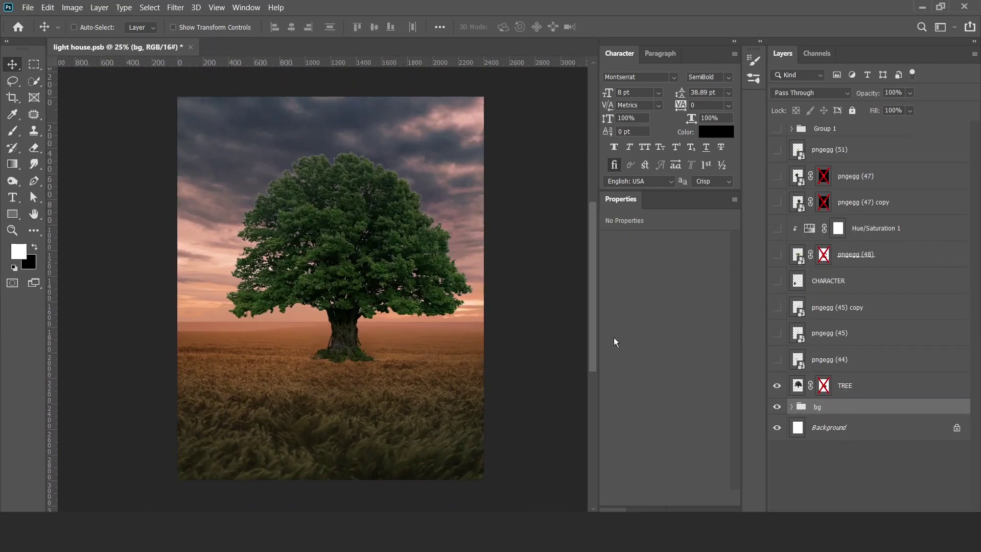
pyautogui.scroll(5, 246, 226)
# Show the pngegg (44) branch and paint its mask black with a round brush.
pyautogui.click(827, 359)
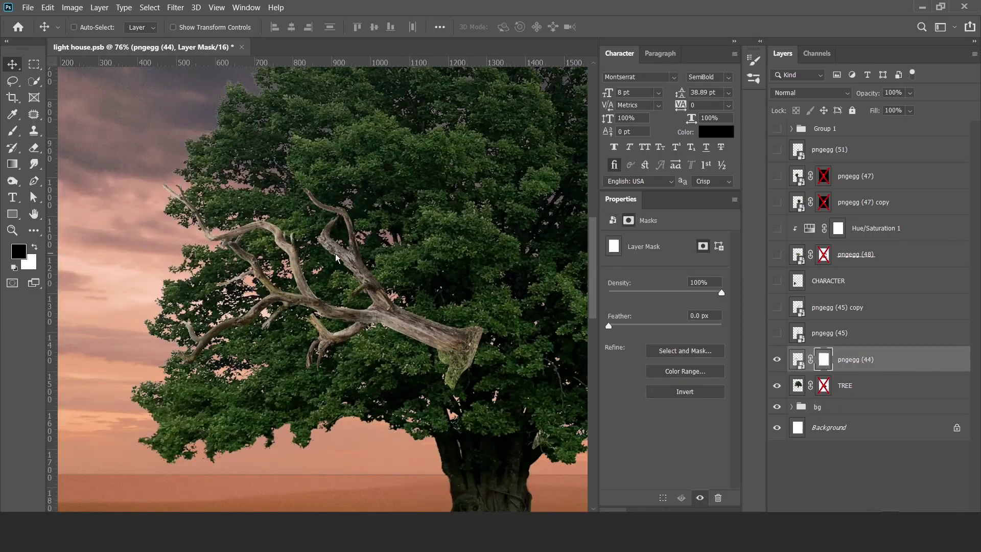
pyautogui.press('b')
pyautogui.rightClick(335, 122)
pyautogui.press('Escape')
pyautogui.press('x')
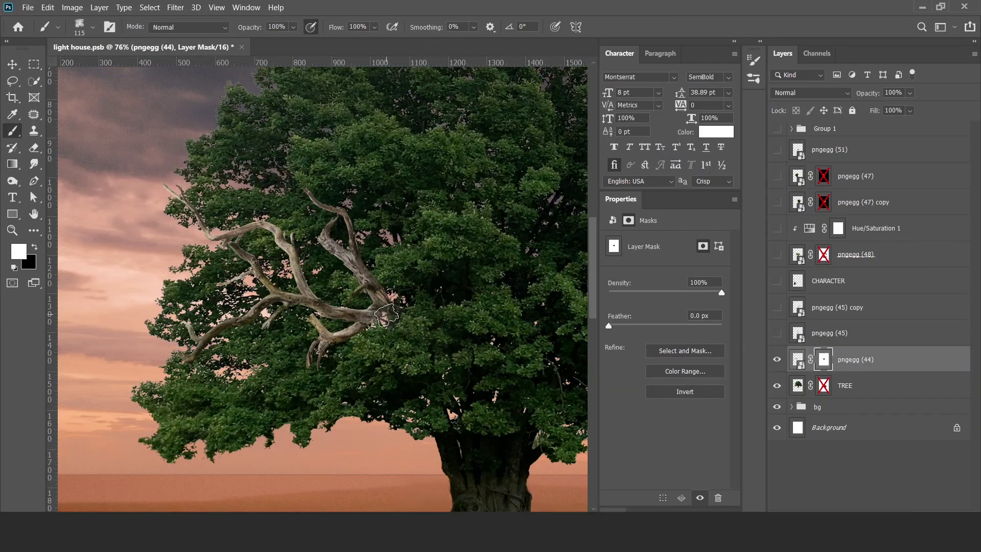
pyautogui.rightClick(431, 290)
pyautogui.doubleClick(414, 210)
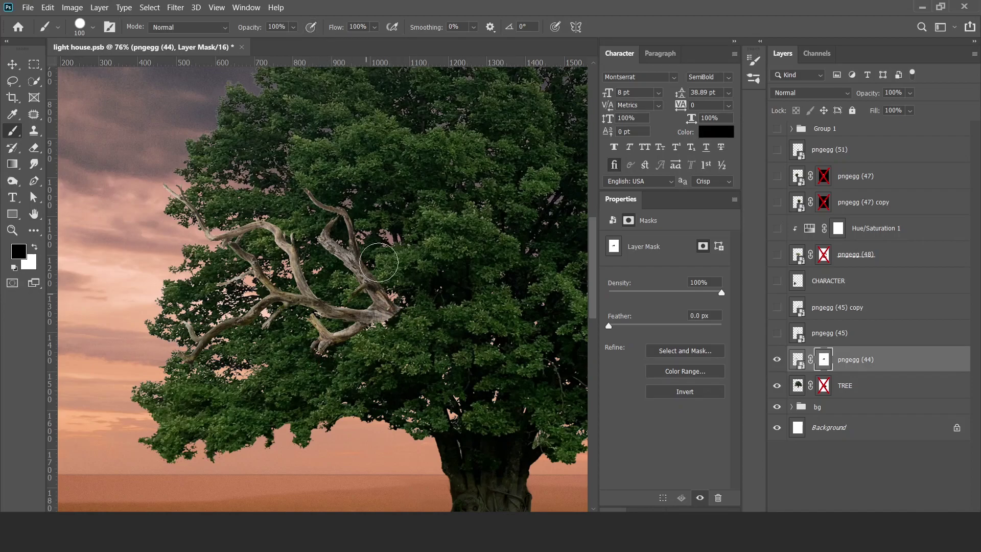
pyautogui.press('.')
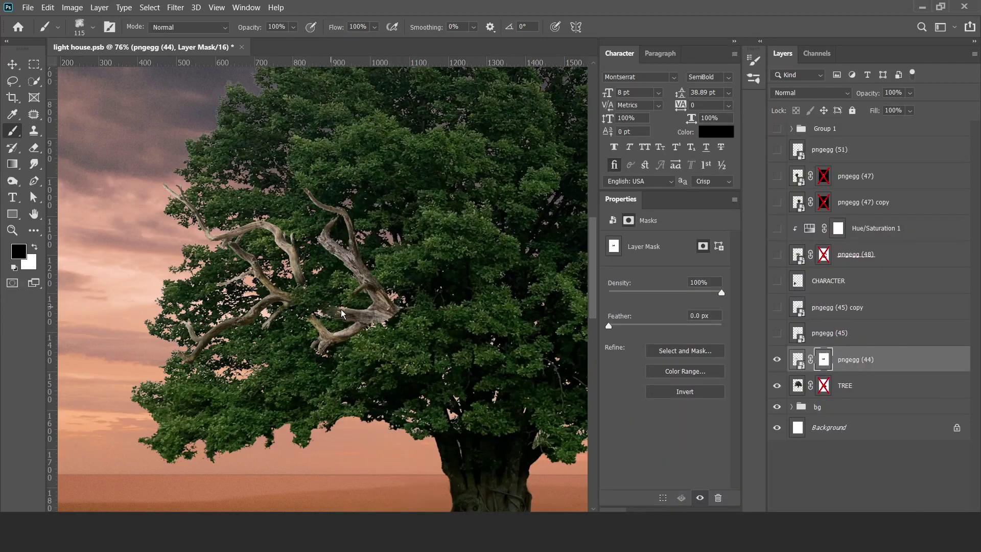
pyautogui.scroll(-5, 288, 240)
pyautogui.scroll(6, 302, 253)
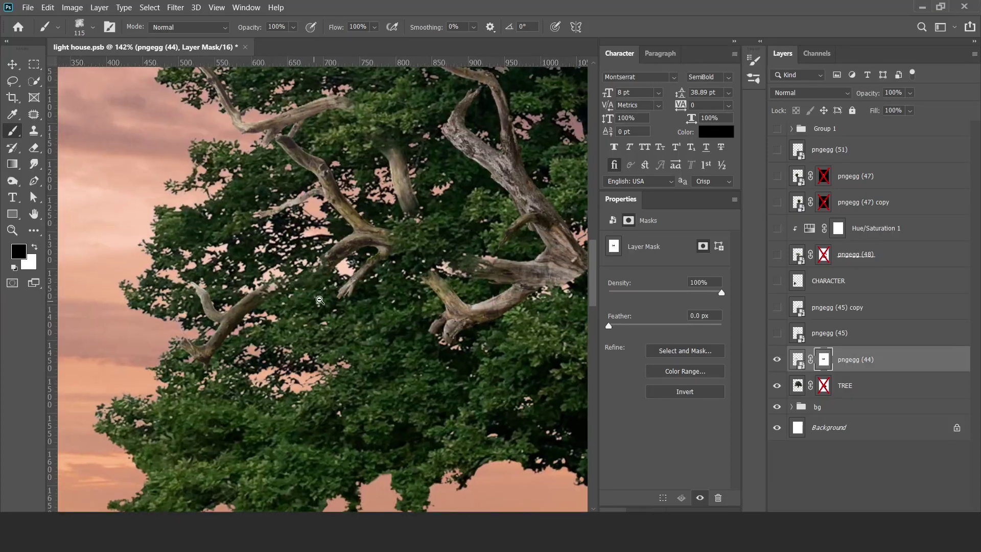
pyautogui.scroll(-3, 316, 267)
pyautogui.press('v')
pyautogui.scroll(3, 315, 267)
pyautogui.scroll(-3, 316, 267)
# Show pngegg (45) and pngegg (45) copy and mask them in black.
pyautogui.click(776, 333)
pyautogui.click(823, 333)
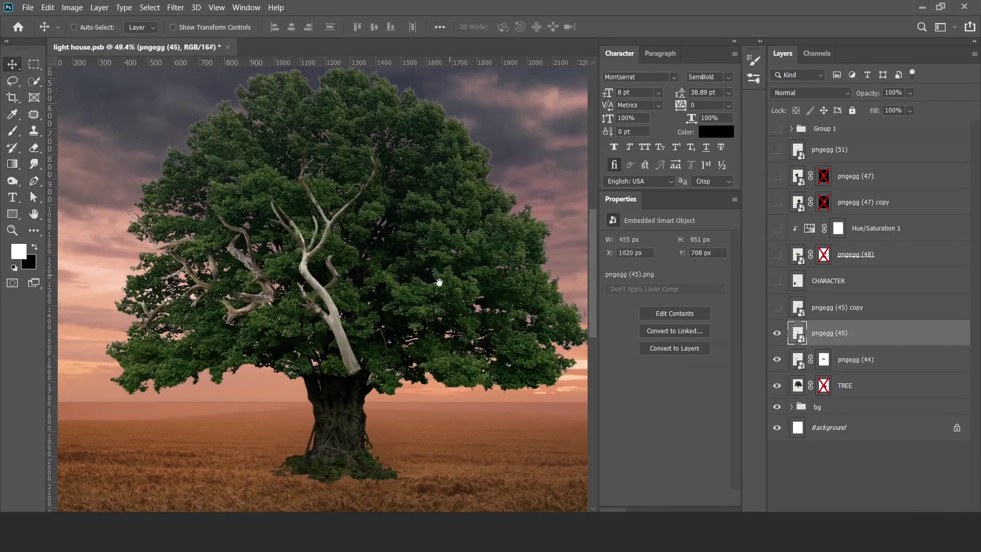
pyautogui.scroll(2, 359, 389)
pyautogui.press('b')
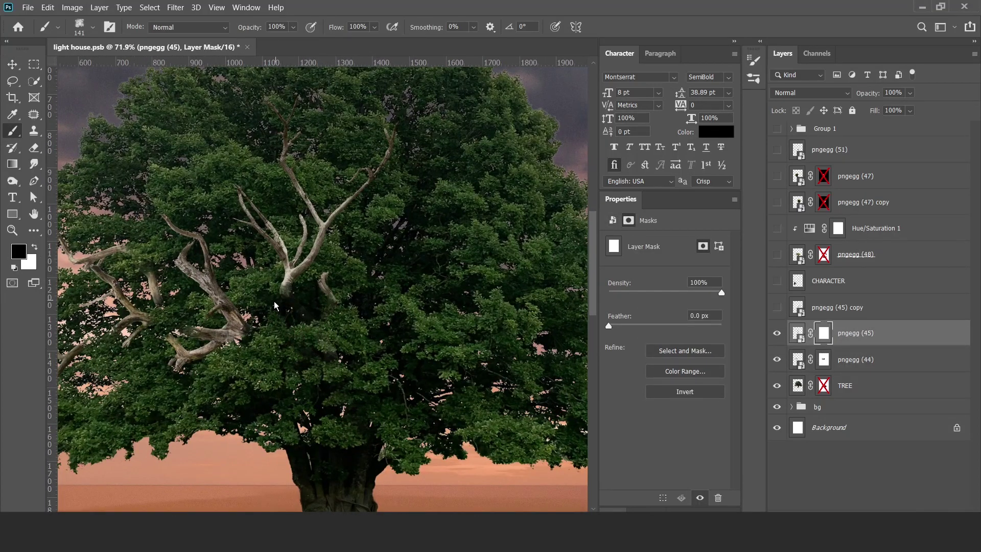
pyautogui.scroll(2, 327, 284)
pyautogui.press('x')
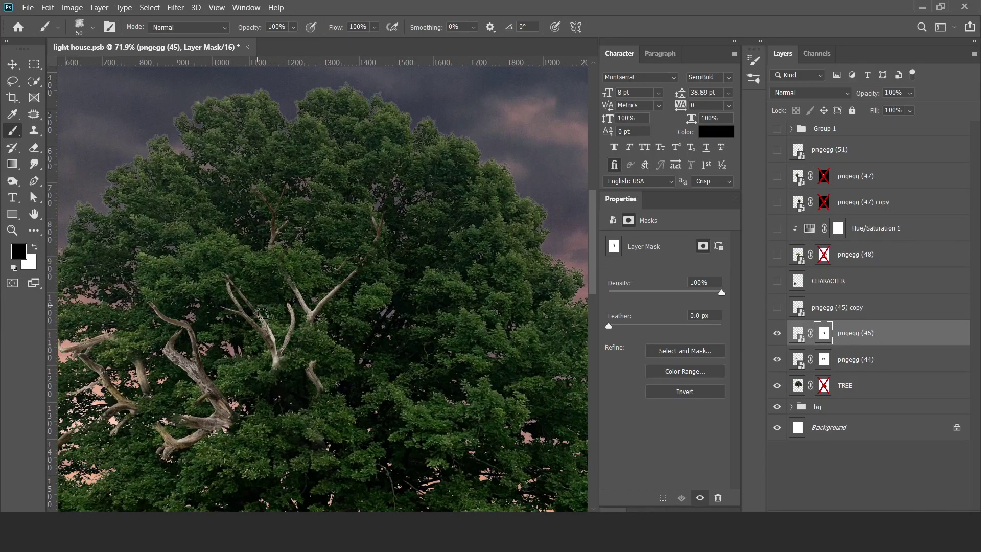
pyautogui.scroll(-3, 329, 291)
pyautogui.scroll(3, 350, 308)
pyautogui.click(776, 307)
pyautogui.click(823, 306)
pyautogui.press('v')
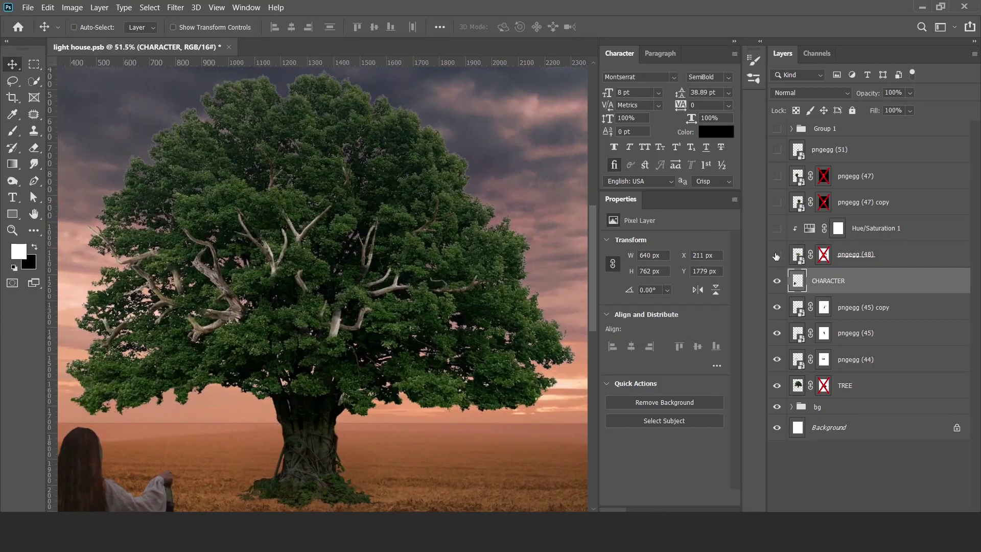
# Show the pngegg (48) trunk and hide its upper part with a soft black brush.
pyautogui.click(823, 254)
pyautogui.press('b')
pyautogui.press('x')
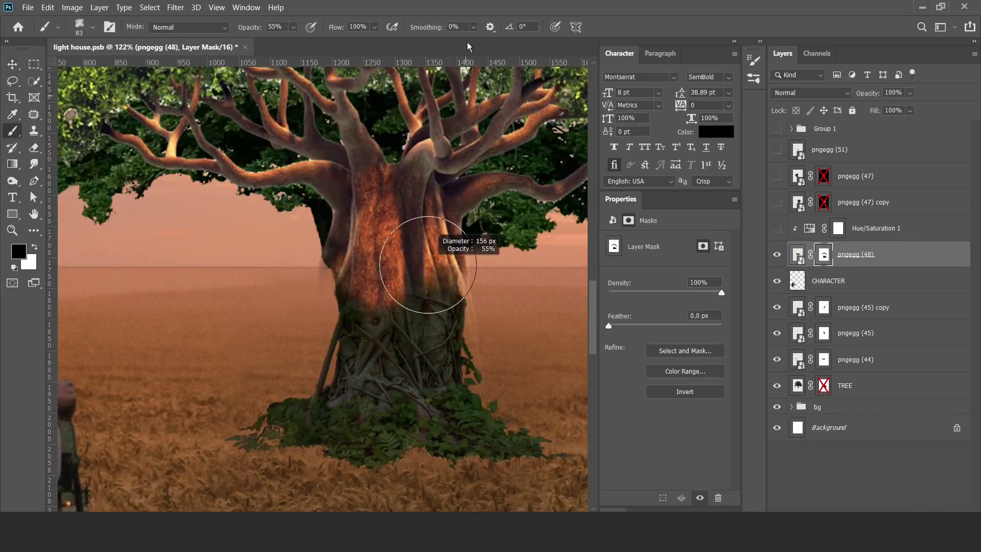
pyautogui.rightClick(452, 178)
pyautogui.doubleClick(351, 208)
pyautogui.press('0')
pyautogui.press('6')
pyautogui.press('0')
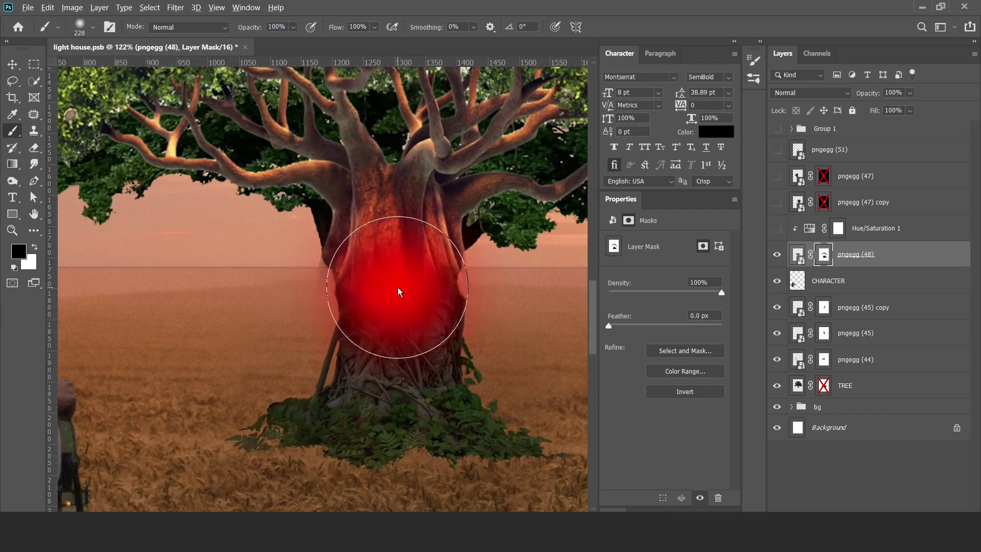
pyautogui.moveTo(360, 209); pyautogui.dragTo(383, 333)
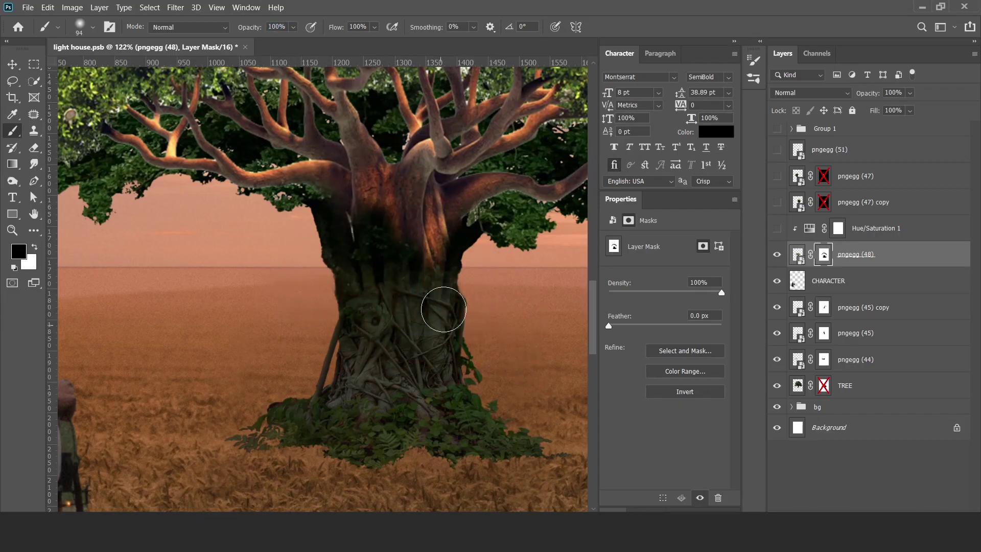
pyautogui.press('v')
# Nudge the branch layer downward and touch up its mask in white.
pyautogui.scroll(-3, 409, 301)
pyautogui.scroll(4, 408, 301)
pyautogui.moveTo(384, 273)
pyautogui.mouseDown()
pyautogui.moveTo(387, 307)
pyautogui.moveTo(350, 334)
pyautogui.mouseUp()
pyautogui.press('b')
pyautogui.scroll(-3, 387, 307)
pyautogui.scroll(3, 326, 286)
pyautogui.press('x')
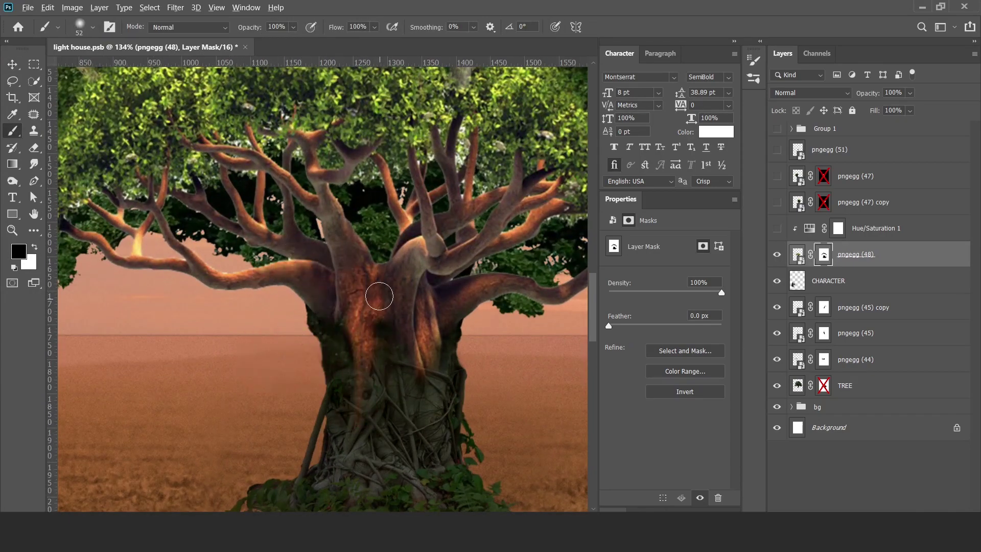
pyautogui.press('v')
pyautogui.scroll(-5, 464, 371)
# Enable Hue/Saturation 1 and desaturate and darken the tree's leaves.
pyautogui.click(868, 228)
pyautogui.click(776, 228)
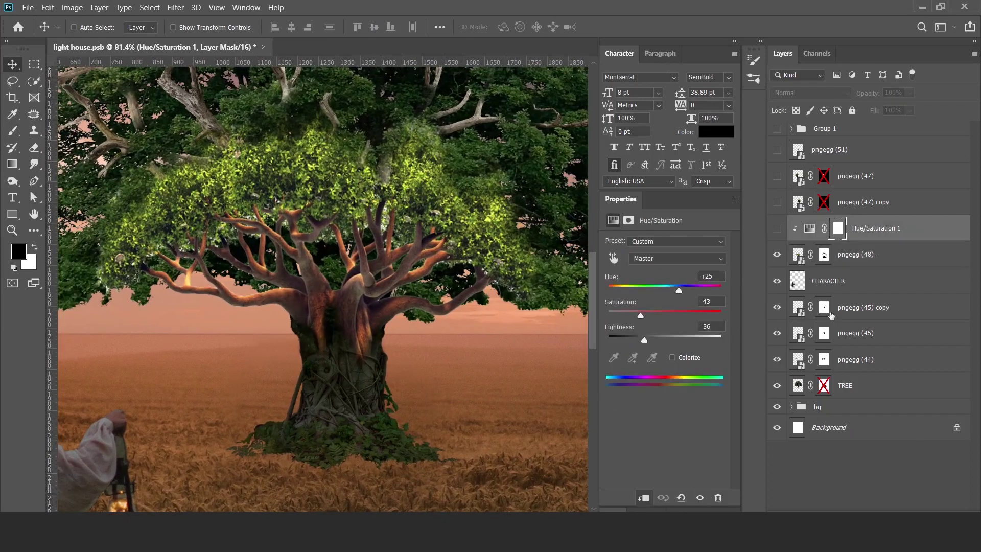
pyautogui.press('x')
pyautogui.moveTo(664, 311)
pyautogui.mouseDown()
pyautogui.moveTo(637, 311)
pyautogui.moveTo(676, 290)
pyautogui.mouseUp()
pyautogui.click(662, 497)
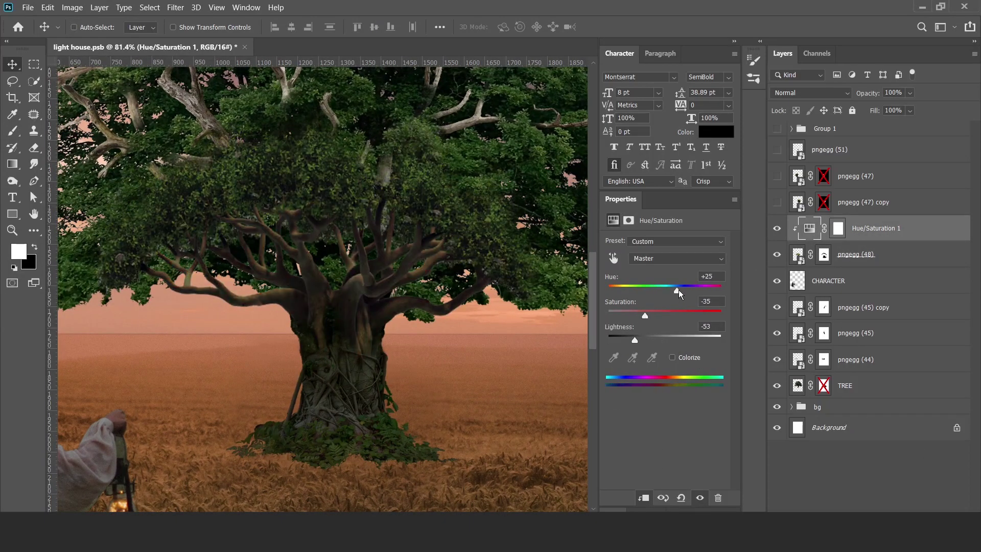
pyautogui.moveTo(644, 340)
pyautogui.mouseDown()
pyautogui.moveTo(632, 340)
pyautogui.moveTo(644, 315)
pyautogui.moveTo(633, 315)
pyautogui.mouseUp()
pyautogui.scroll(1, 336, 290)
pyautogui.scroll(3, 336, 289)
# Add a second Hue/Saturation with an inverted mask and re-enable the TREE mask.
pyautogui.click(909, 505)
pyautogui.click(830, 396)
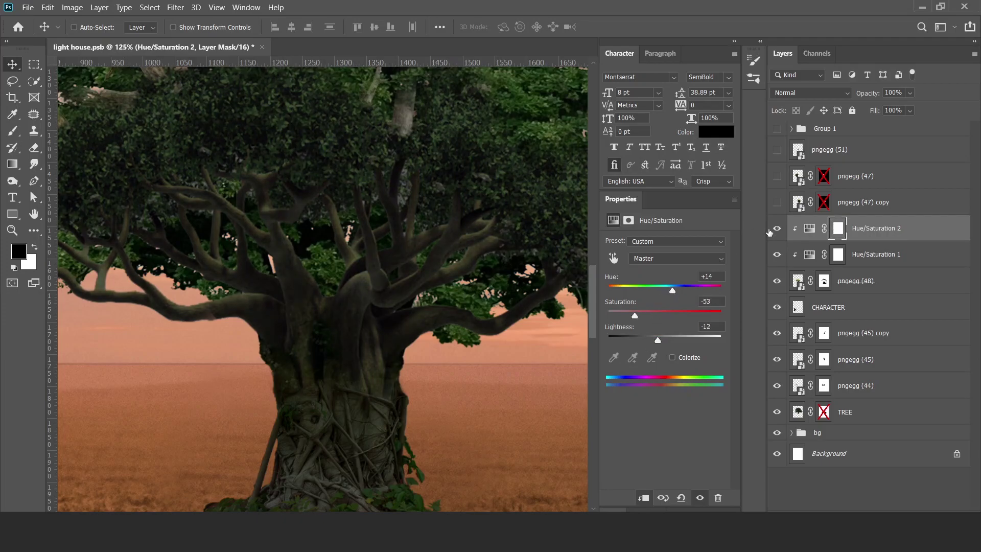
pyautogui.press('b')
pyautogui.hotkey('ctrl', 'i')
pyautogui.press('x')
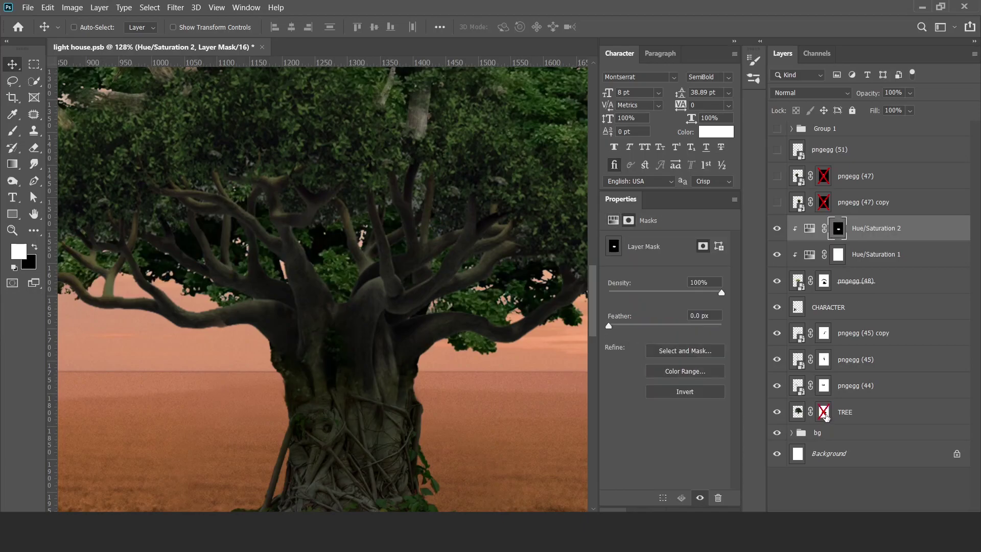
pyautogui.keyDown('shift'); pyautogui.click(823, 412); pyautogui.keyUp('shift')
pyautogui.press('b')
pyautogui.press('x')
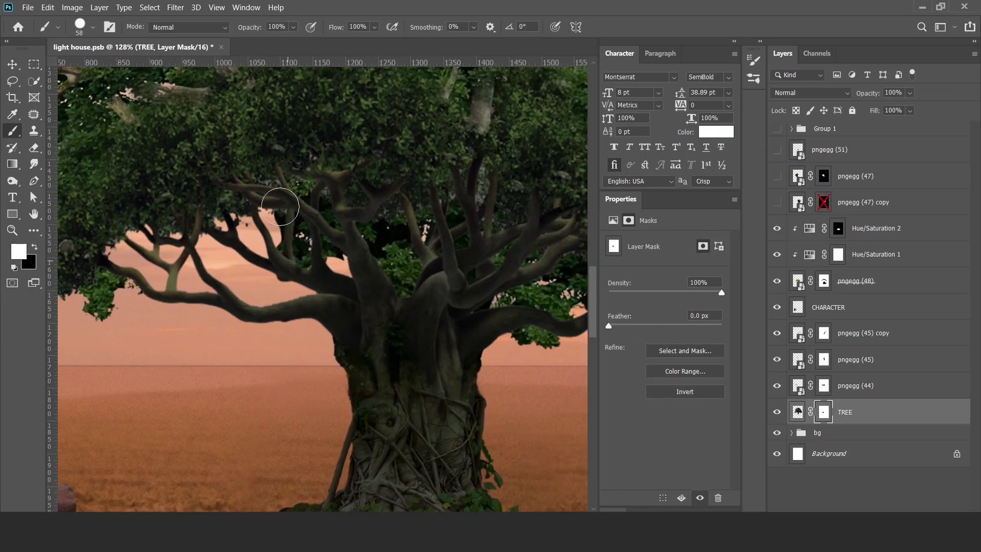
# Brighten the shadowed branches and add a clipped darkening adjustment with an inverted mask.
pyautogui.hscroll(2, 381, 210)
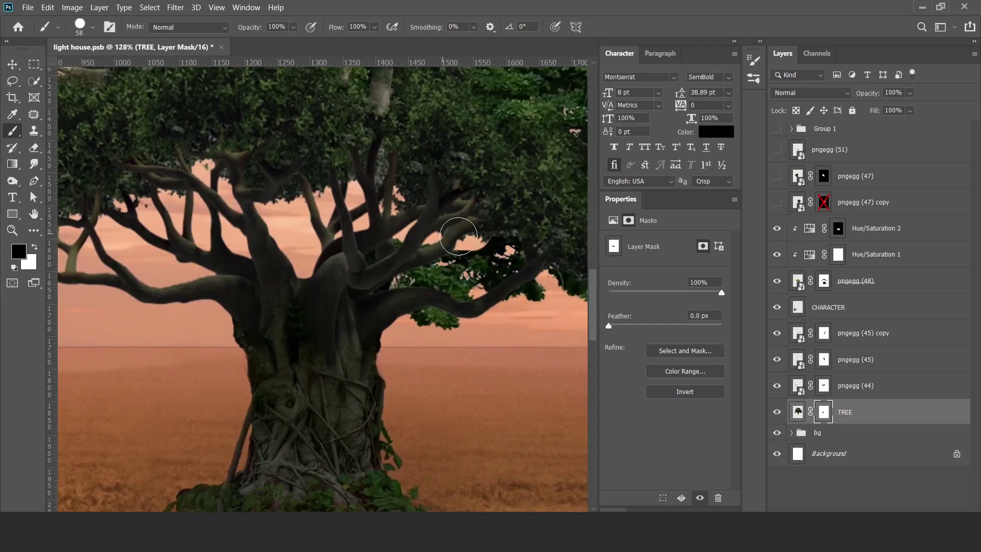
pyautogui.hscroll(4, 452, 236)
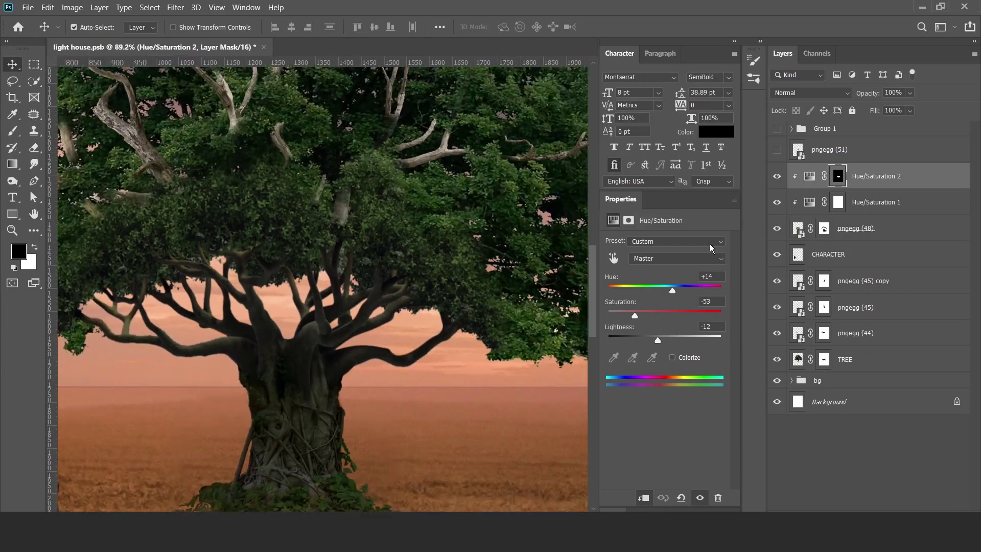
pyautogui.click(649, 312)
pyautogui.moveTo(657, 338); pyautogui.dragTo(661, 339)
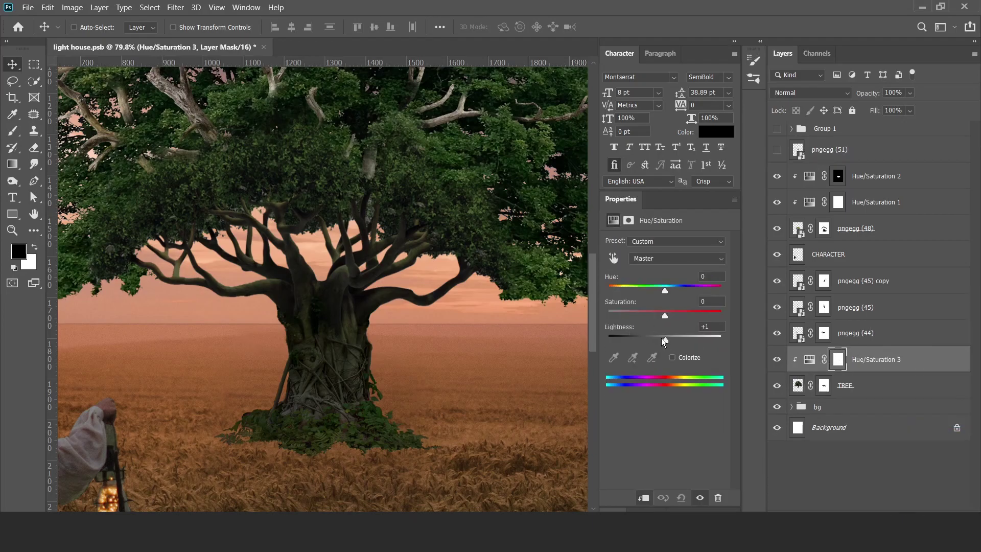
pyautogui.moveTo(661, 338); pyautogui.dragTo(649, 336)
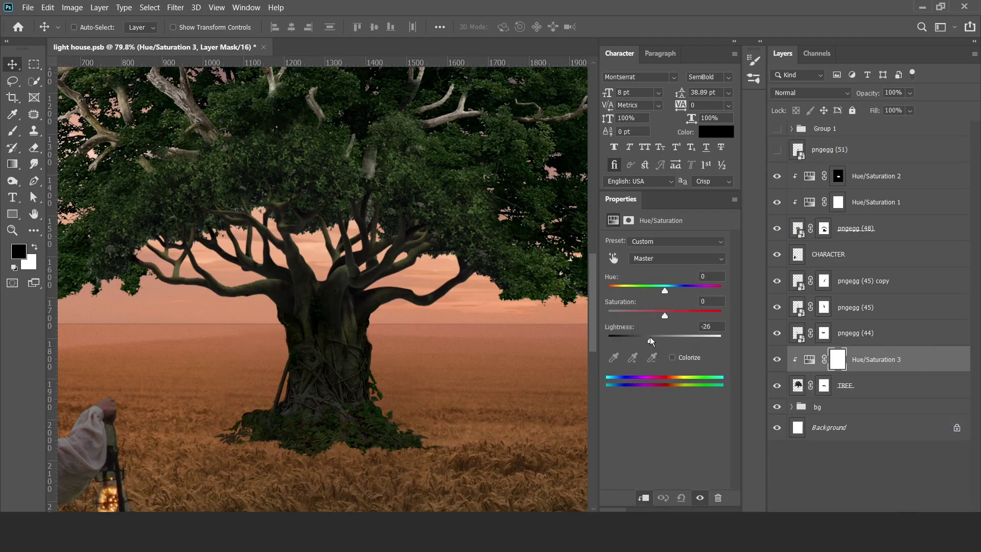
pyautogui.hotkey('ctrl', '0')
pyautogui.press('b')
pyautogui.hotkey('ctrl', 'i')
pyautogui.rightClick(340, 132)
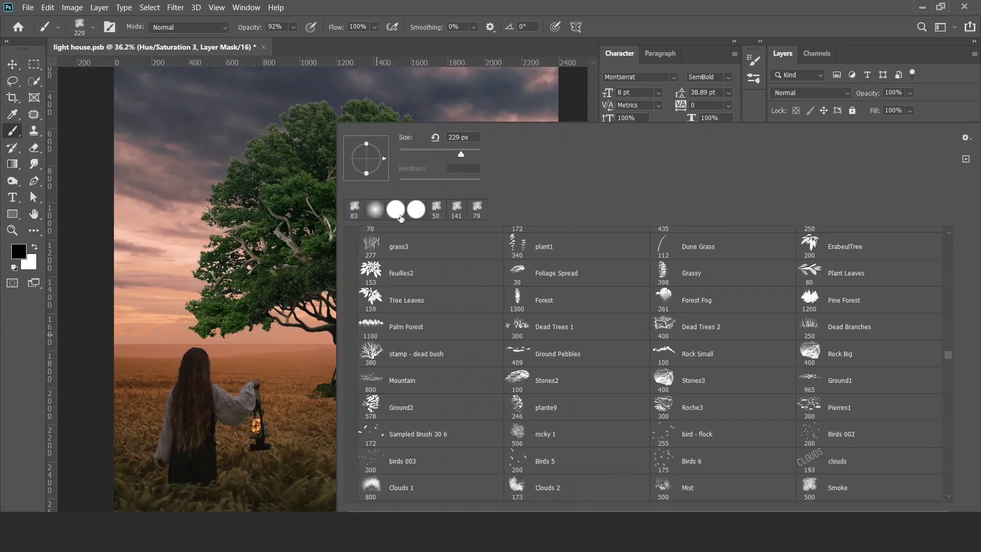
pyautogui.press('Escape')
pyautogui.press('v')
# Group the tree layers as 'tree' and add a yellow-shifted Color Balance inside it.
pyautogui.click(845, 385)
pyautogui.keyDown('shift'); pyautogui.click(876, 176); pyautogui.keyUp('shift')
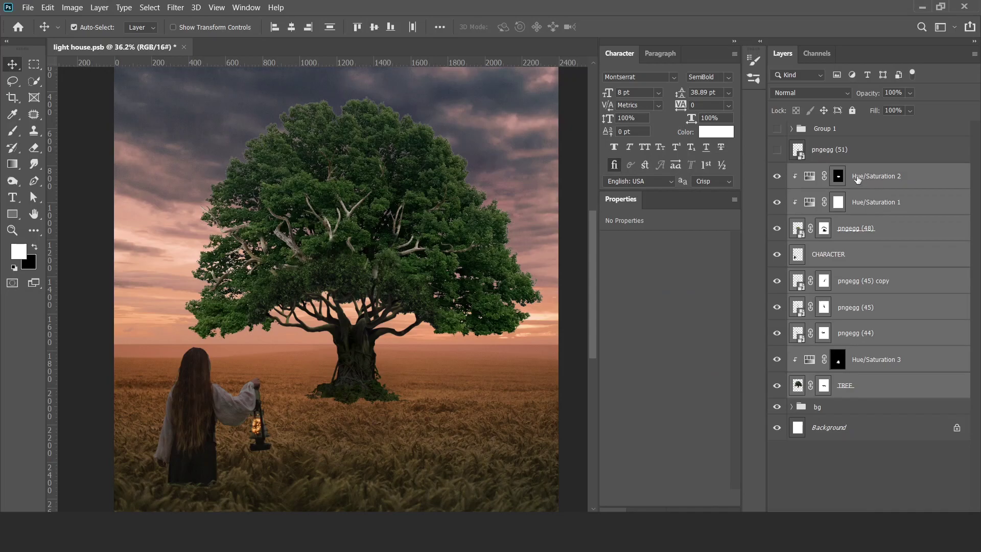
pyautogui.hotkey('ctrl', 'g')
pyautogui.doubleClick(824, 170)
pyautogui.write('tree')
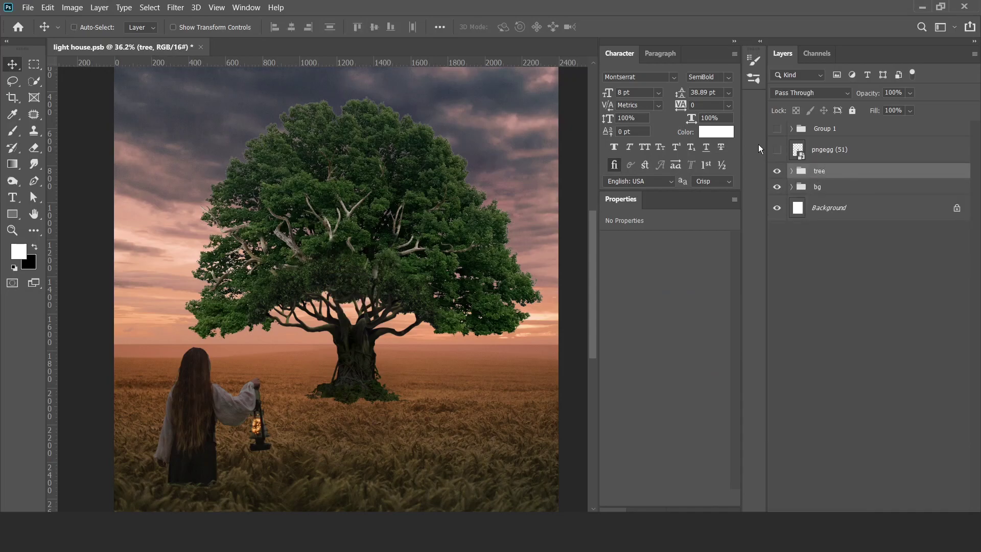
pyautogui.hotkey('ctrl', 'b')
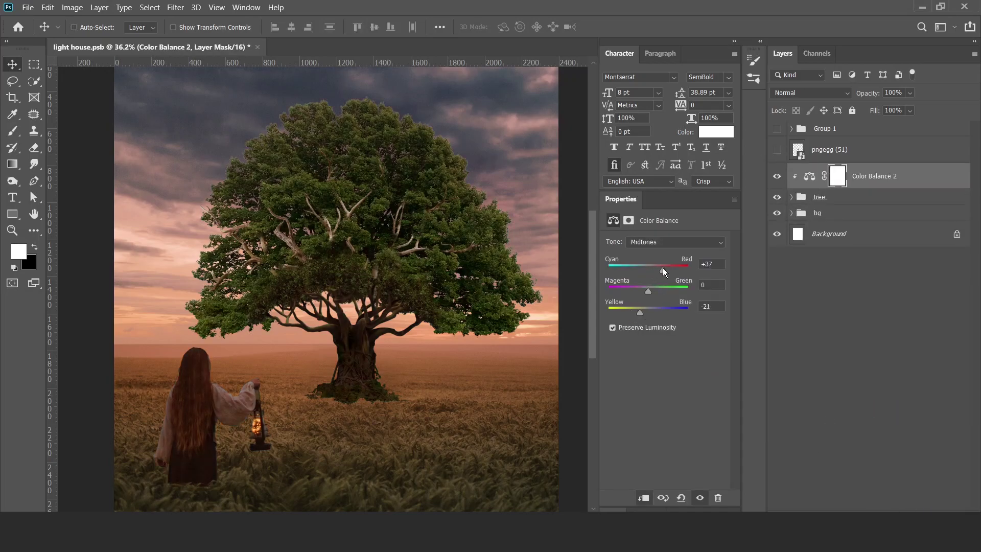
pyautogui.moveTo(663, 270); pyautogui.dragTo(662, 270)
pyautogui.moveTo(639, 312); pyautogui.dragTo(637, 312)
pyautogui.click(892, 505)
pyautogui.press('Escape')
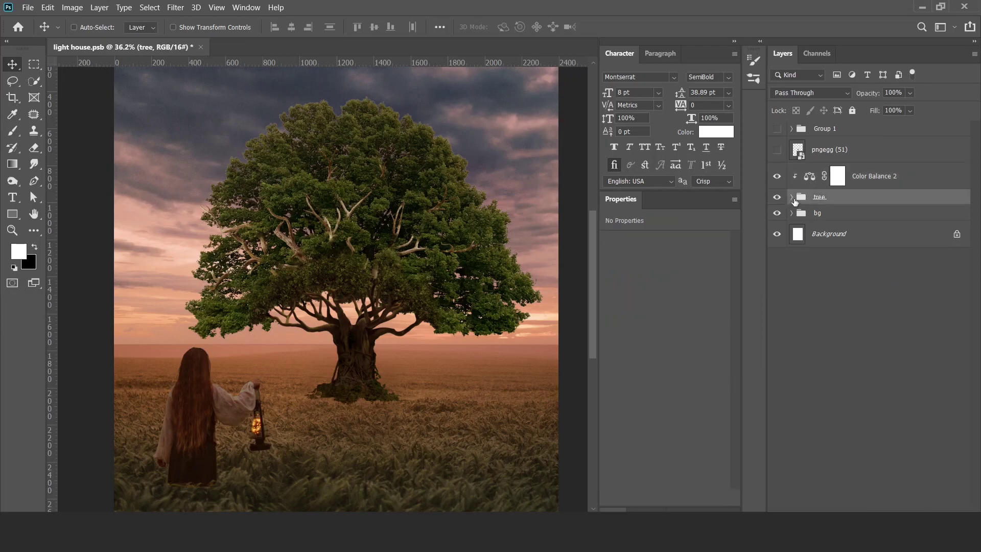
pyautogui.moveTo(874, 176); pyautogui.dragTo(843, 388)
# Move CHARACTER above the tree group and group the three pngegg layers as 'shaka'.
pyautogui.click(863, 348)
pyautogui.moveTo(837, 271); pyautogui.dragTo(838, 166)
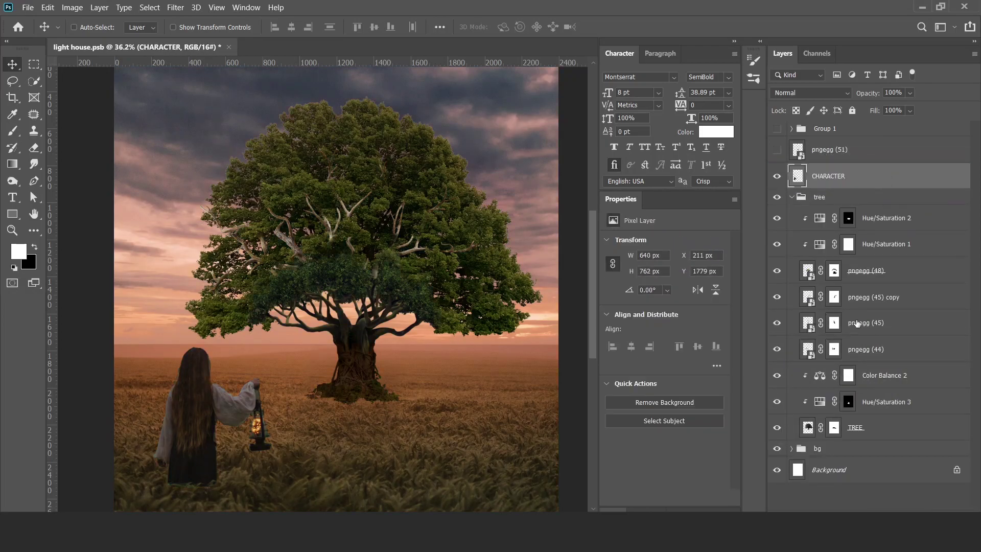
pyautogui.click(863, 348)
pyautogui.keyDown('shift'); pyautogui.click(841, 294); pyautogui.keyUp('shift')
pyautogui.hotkey('ctrl', 'g')
pyautogui.write('haka')
pyautogui.press('Return')
pyautogui.click(884, 312)
pyautogui.moveTo(883, 312)
pyautogui.mouseDown()
pyautogui.moveTo(883, 209)
pyautogui.moveTo(883, 317)
pyautogui.mouseUp()
# Add an Exposure -1.67 adjustment to the tree group and place copies lower in it.
pyautogui.click(812, 198)
pyautogui.click(752, 78)
pyautogui.click(643, 497)
pyautogui.moveTo(665, 273); pyautogui.dragTo(650, 273)
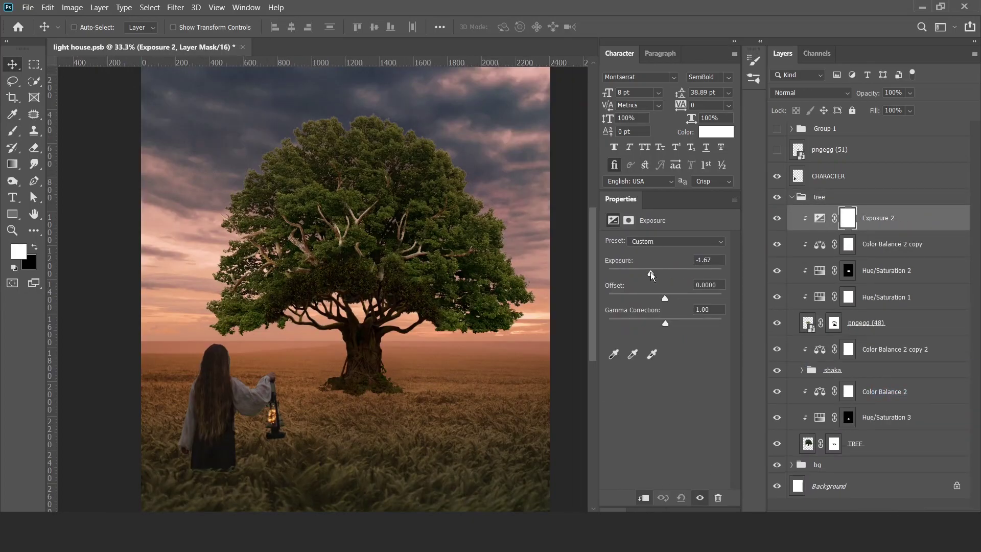
pyautogui.moveTo(879, 217); pyautogui.dragTo(870, 406)
pyautogui.scroll(2, 422, 346)
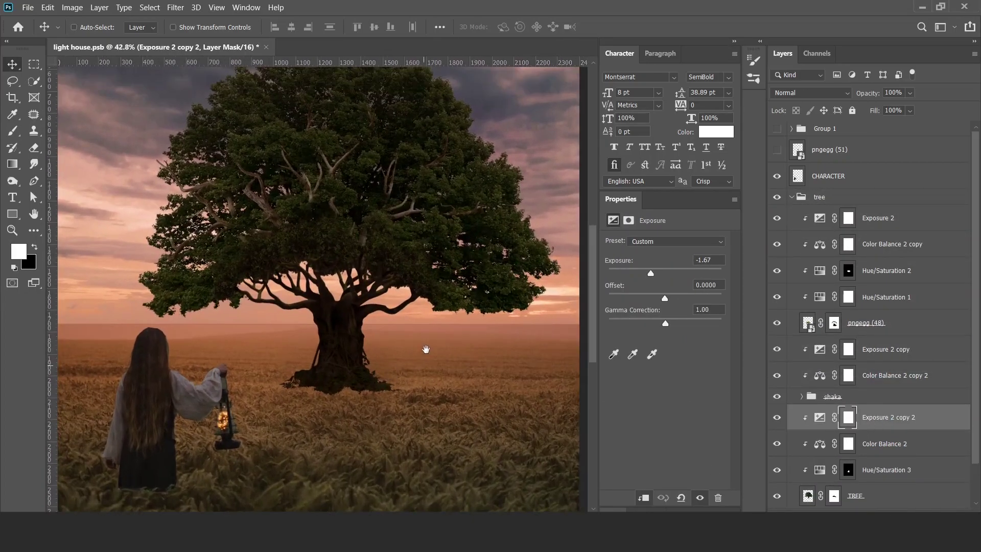
pyautogui.scroll(-2, 403, 361)
pyautogui.scroll(1, 403, 362)
# Add a layer mask to the tree group and ready a brush preset for painting it.
pyautogui.click(818, 196)
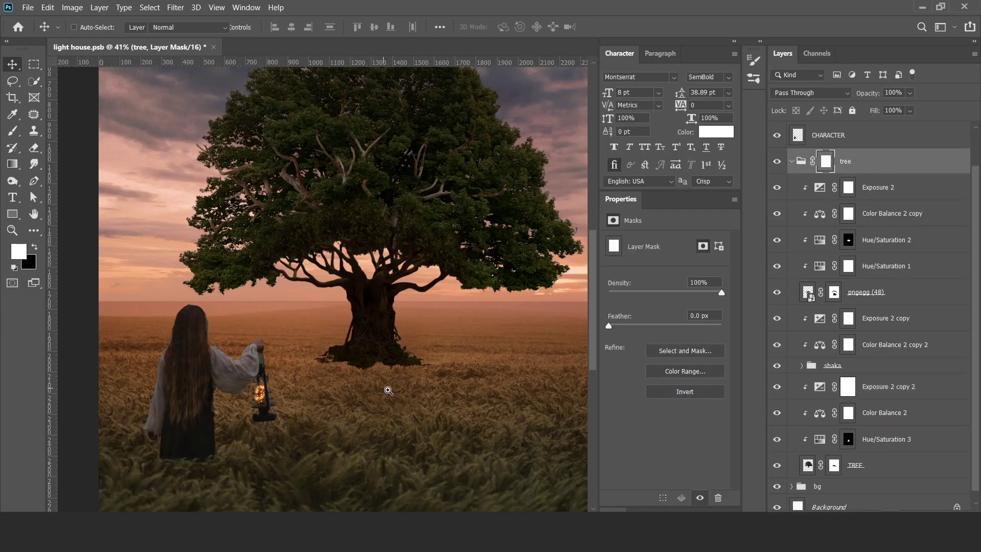
pyautogui.press('b')
pyautogui.scroll(5, 367, 378)
pyautogui.rightClick(344, 365)
pyautogui.doubleClick(341, 297)
pyautogui.press('x')
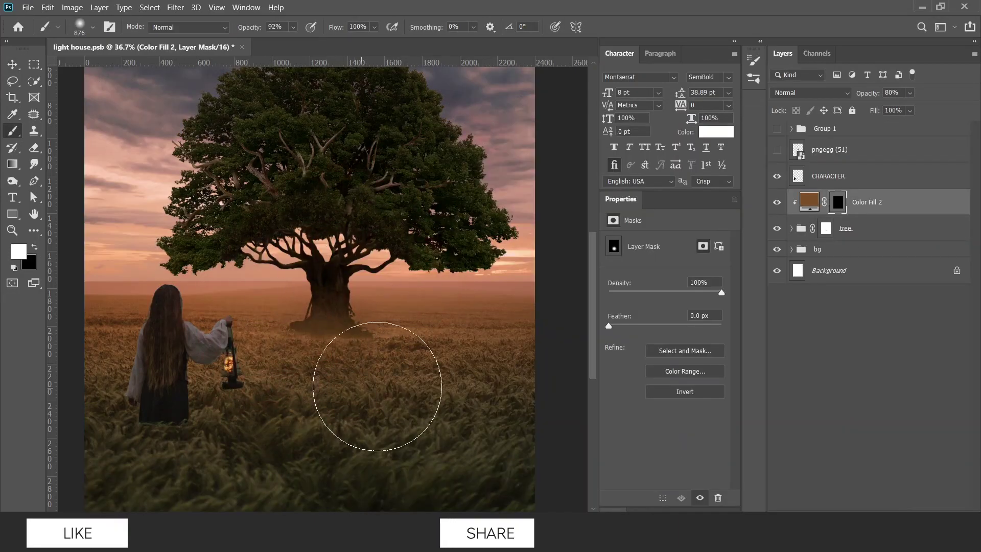
# Paint the field into Color Fill 2's mask, then duplicate it and brush brown haze around the trunk.
pyautogui.click(377, 386)
pyautogui.hotkey('ctrl', 'j')
pyautogui.hotkey('ctrl', 'BackSpace')
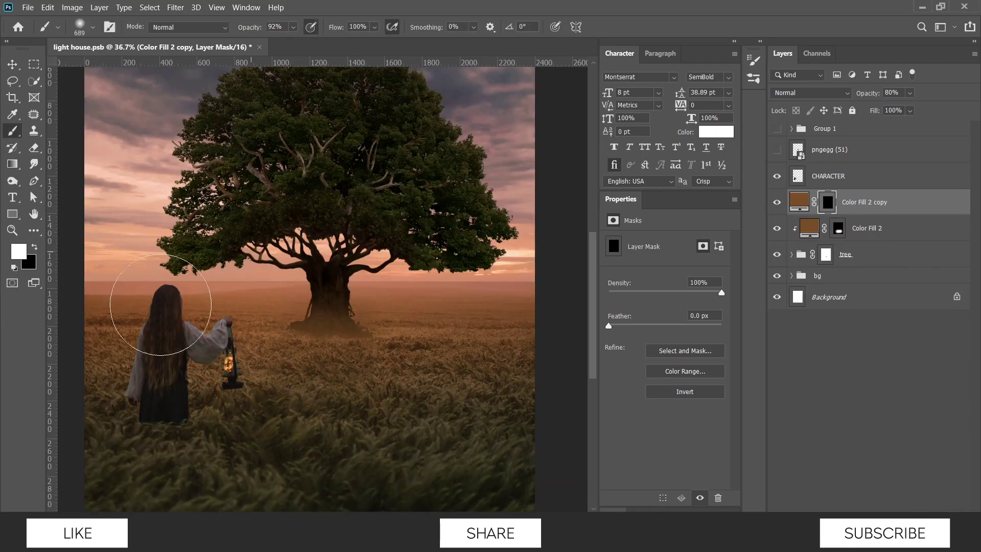
pyautogui.moveTo(161, 305)
pyautogui.mouseDown()
pyautogui.moveTo(230, 285)
pyautogui.moveTo(285, 241)
pyautogui.mouseUp()
pyautogui.press('x')
pyautogui.press('v')
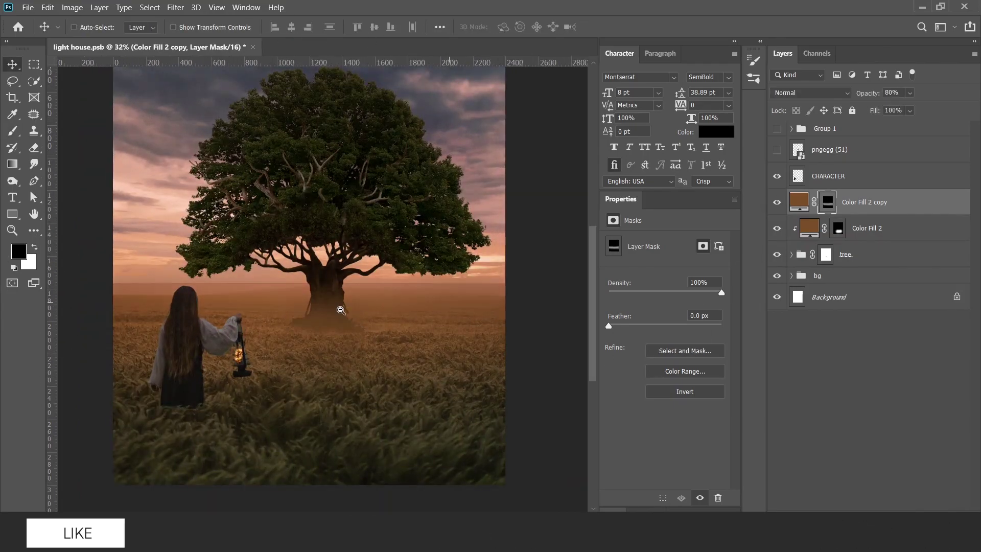
# Add an Exposure 3 adjustment to the background at -1.36 with a slight gamma lift.
pyautogui.scroll(2, 341, 310)
pyautogui.moveTo(392, 287); pyautogui.dragTo(405, 297)
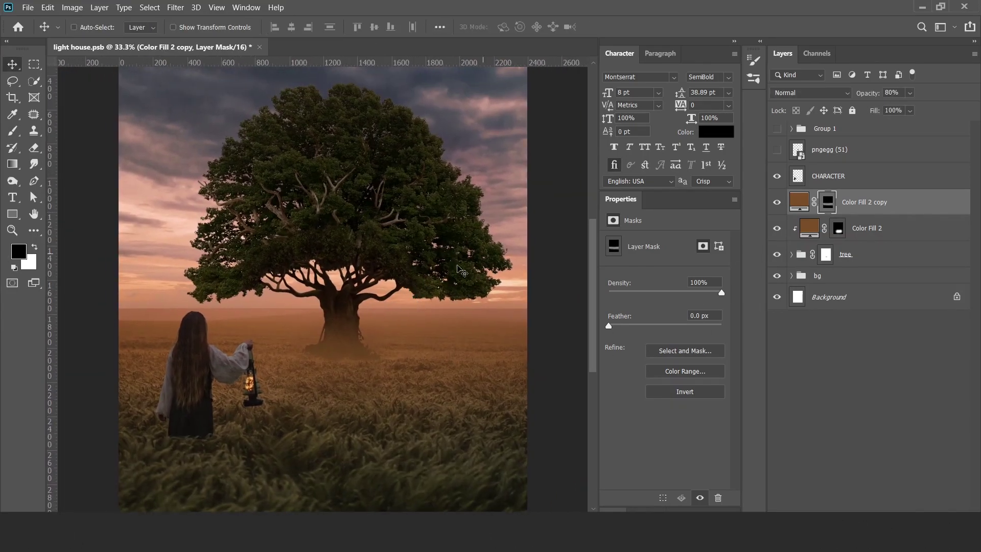
pyautogui.scroll(3, 329, 331)
pyautogui.click(817, 275)
pyautogui.moveTo(665, 268); pyautogui.dragTo(652, 273)
pyautogui.scroll(2, 343, 332)
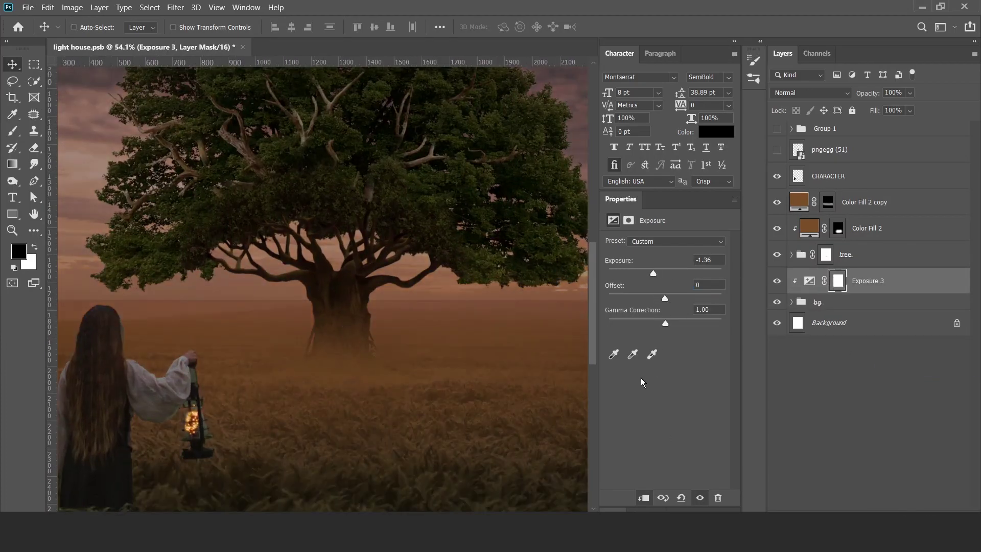
pyautogui.moveTo(665, 323); pyautogui.dragTo(662, 325)
# Invert the Exposure 3 mask and paint darkening into the field around the tree base.
pyautogui.hotkey('ctrl', 'i')
pyautogui.press('b')
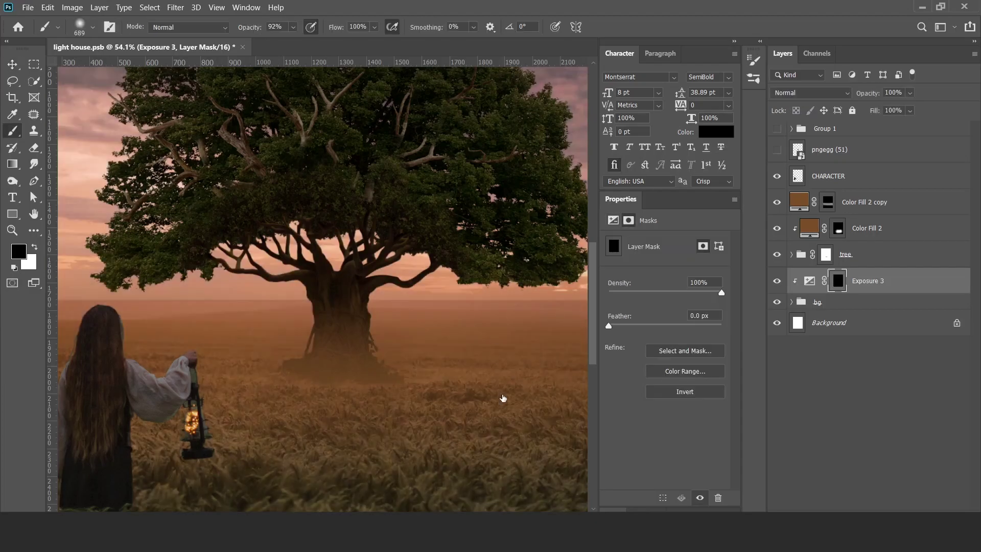
pyautogui.rightClick(504, 398)
pyautogui.press('x')
pyautogui.moveTo(296, 370); pyautogui.dragTo(347, 395)
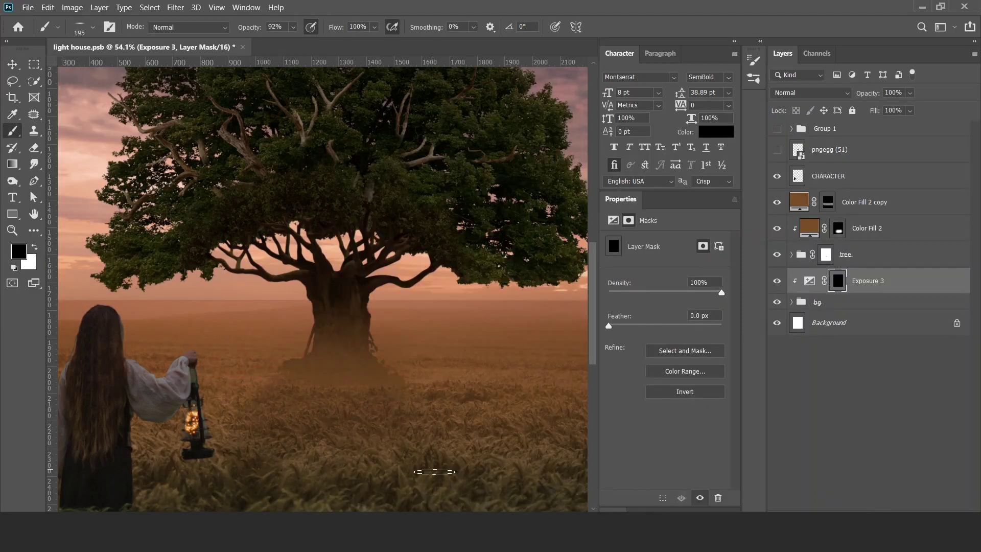
pyautogui.hotkey('ctrl', '-')
pyautogui.hotkey('ctrl', '-')
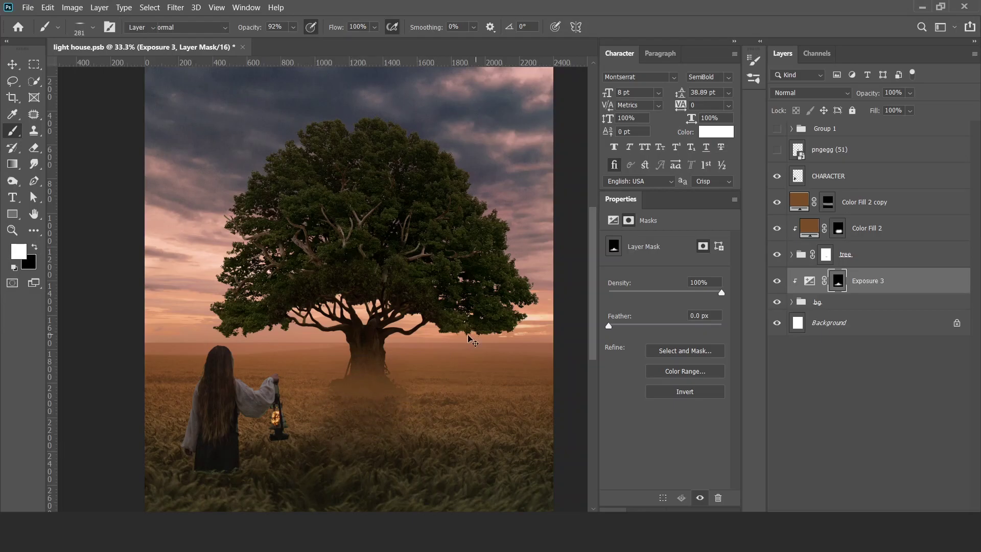
pyautogui.press('v')
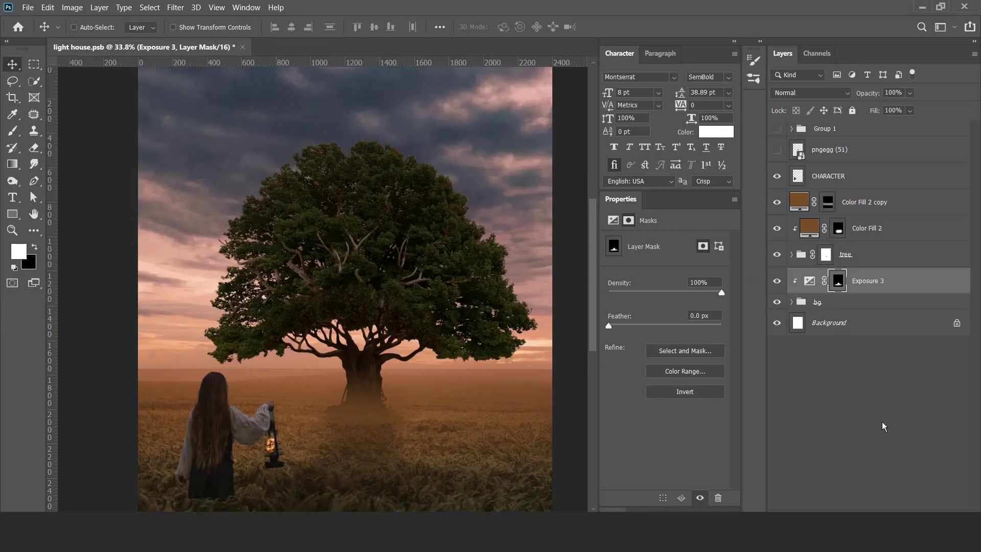
# Review Color Fill 2's colour and layer style settings.
pyautogui.doubleClick(809, 228)
pyautogui.click(900, 128)
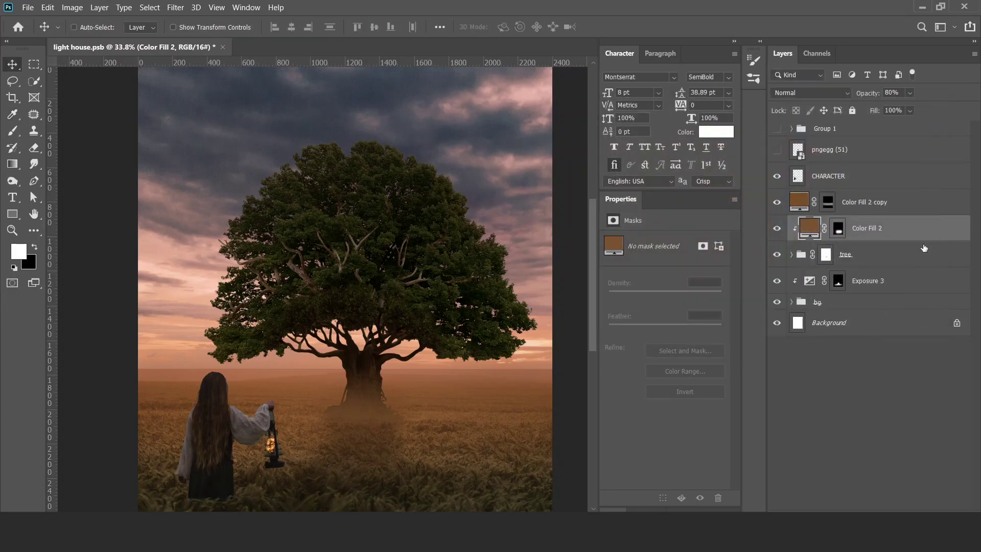
pyautogui.doubleClick(919, 228)
pyautogui.click(928, 191)
# Move Hue/Saturation 4 just above the expanded tree group.
pyautogui.scroll(-2, 389, 363)
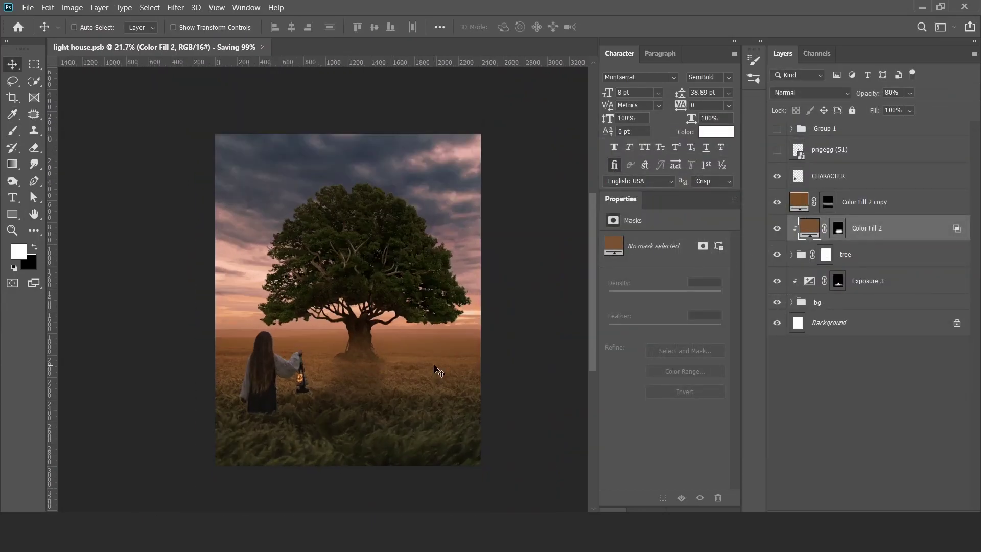
pyautogui.scroll(3, 389, 363)
pyautogui.click(791, 253)
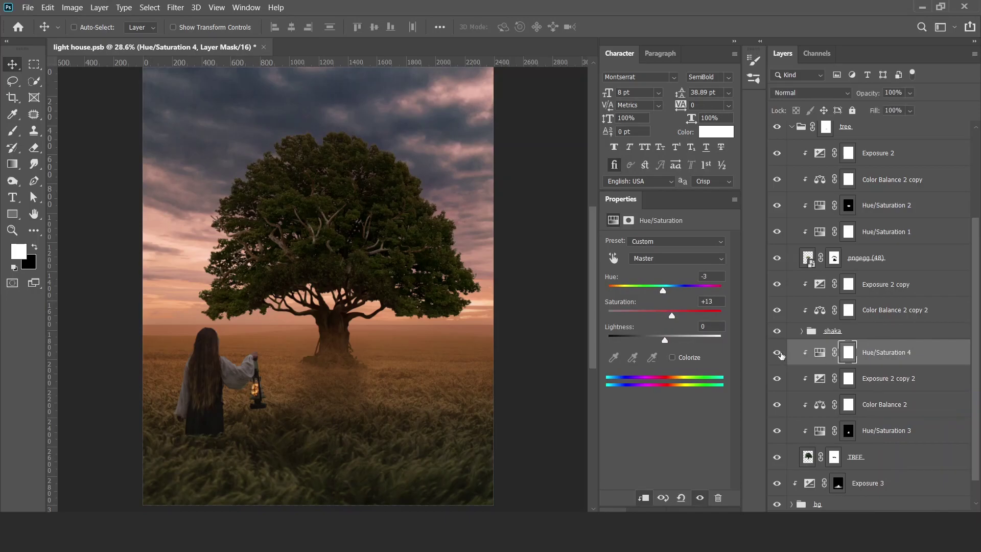
pyautogui.moveTo(789, 352); pyautogui.dragTo(789, 204)
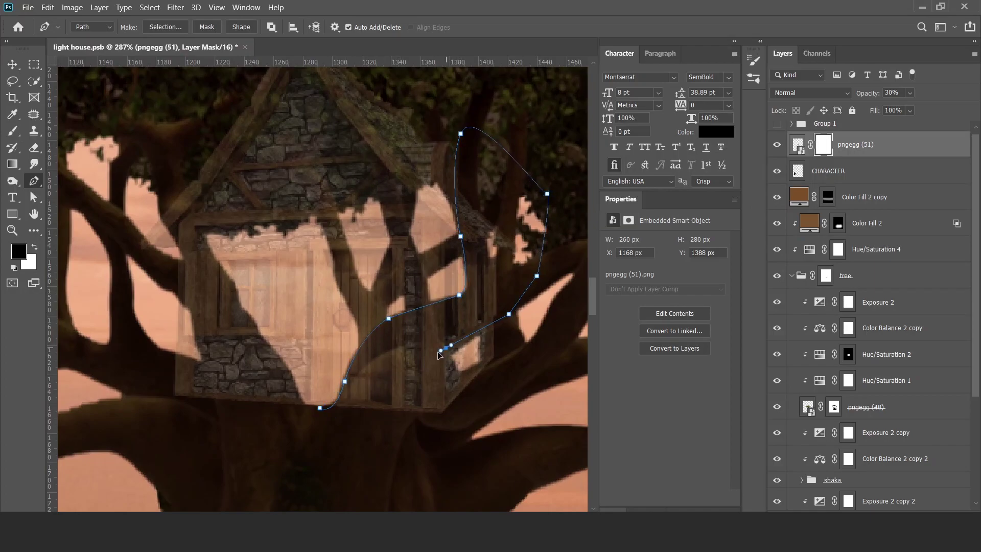
# Mask the house behind the first branch by filling a path selection with black.
pyautogui.hotkey('ctrl', 'z')
pyautogui.scroll(2, 343, 416)
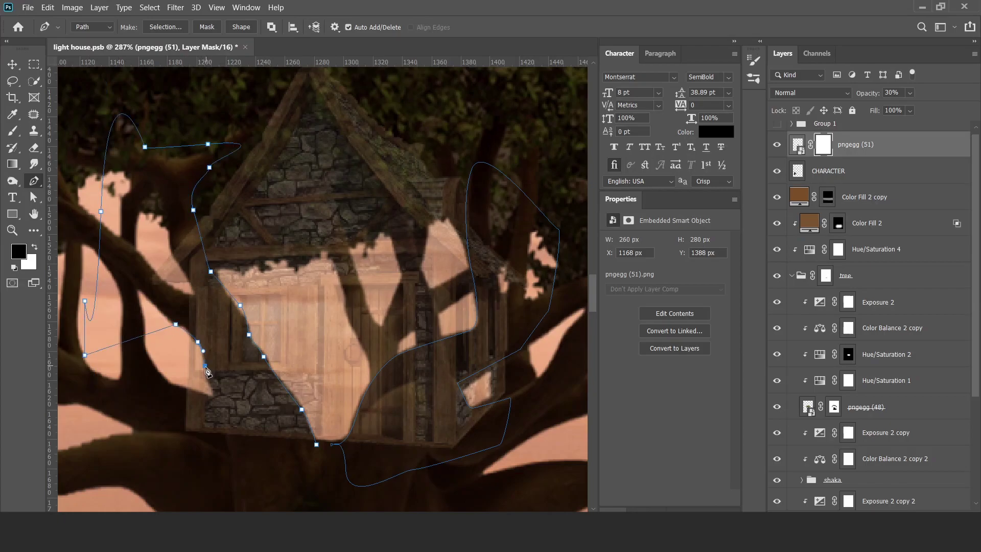
pyautogui.hotkey('ctrl', 'Return')
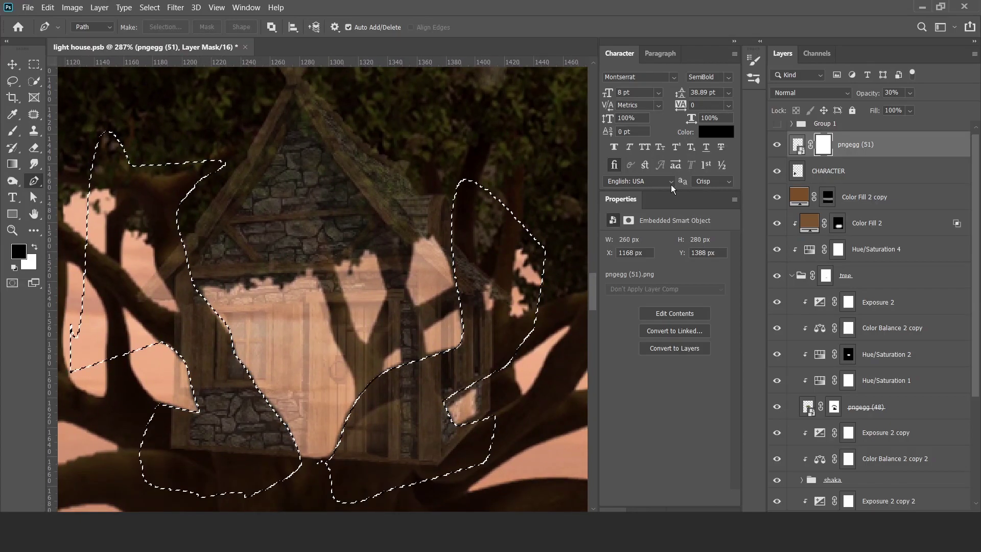
pyautogui.hotkey('alt', 'BackSpace')
pyautogui.hotkey('ctrl', 'd')
pyautogui.press('v')
pyautogui.press('0')
# Trace a path along another branch edge and hide the house behind it.
pyautogui.scroll(-5, 444, 238)
pyautogui.scroll(6, 444, 237)
pyautogui.moveTo(388, 339); pyautogui.dragTo(384, 306)
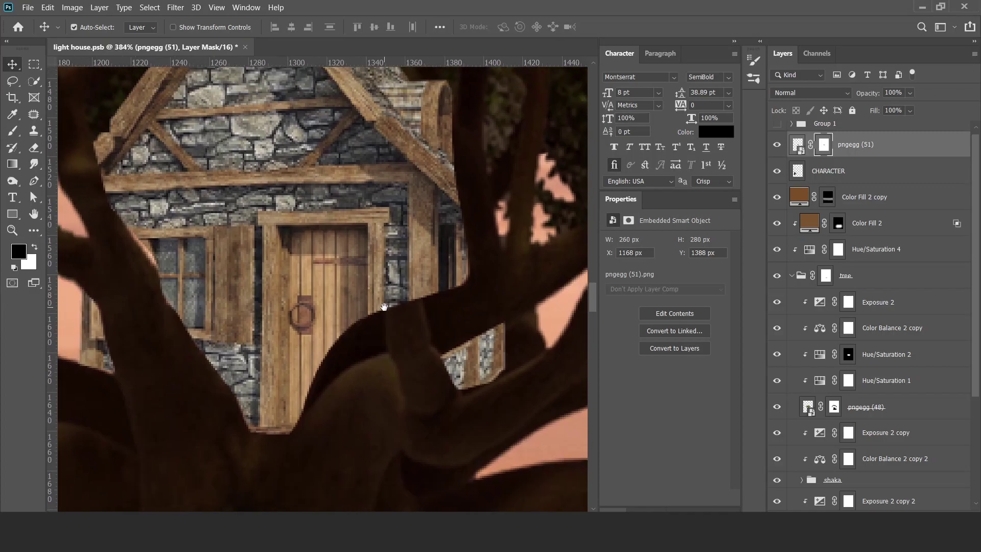
pyautogui.click(437, 351)
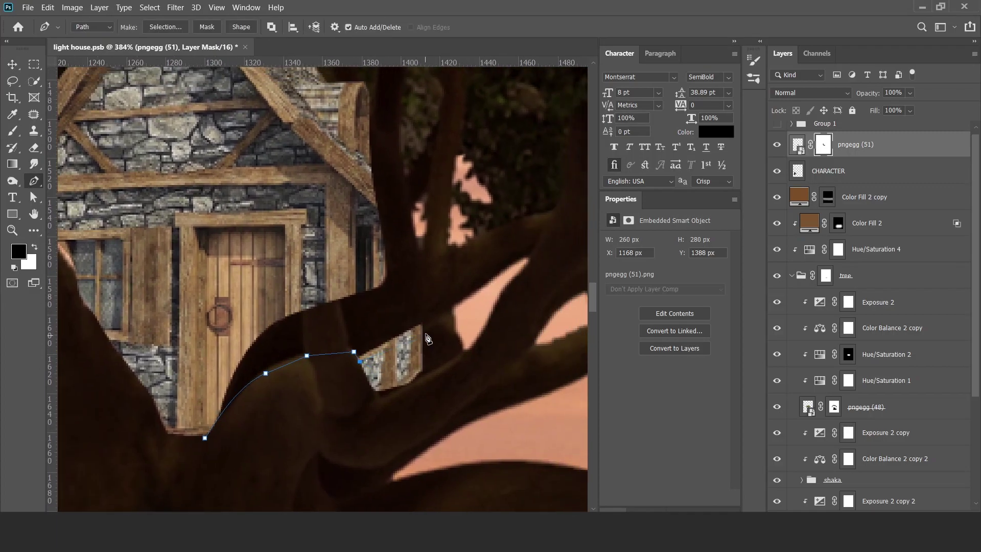
pyautogui.click(439, 306)
pyautogui.click(254, 197)
pyautogui.hotkey('alt', 'BackSpace')
pyautogui.hotkey('ctrl', 'd')
pyautogui.press('v')
# At 30% house opacity, trace the branch near the roof, mask it out, then restore full opacity.
pyautogui.scroll(-5, 306, 306)
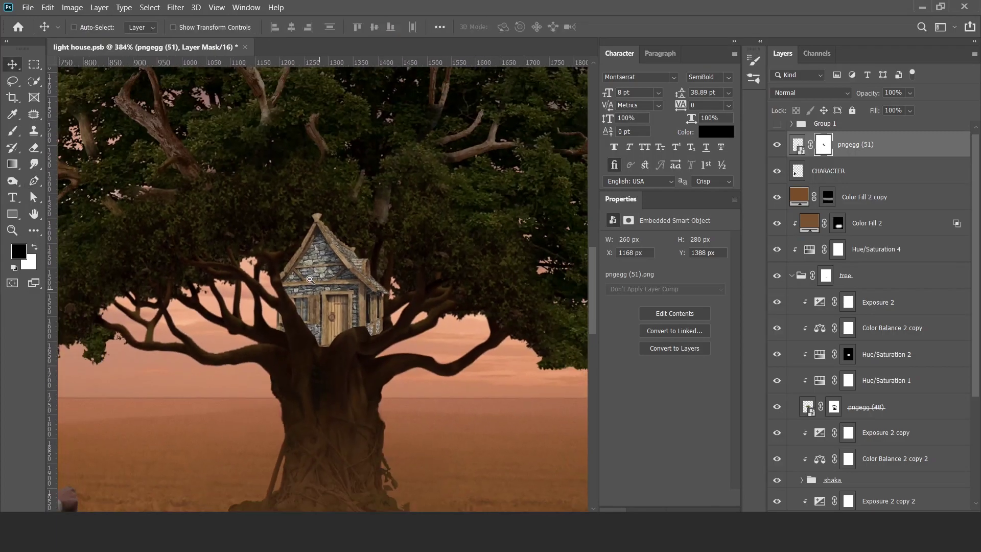
pyautogui.scroll(5, 341, 334)
pyautogui.press('3')
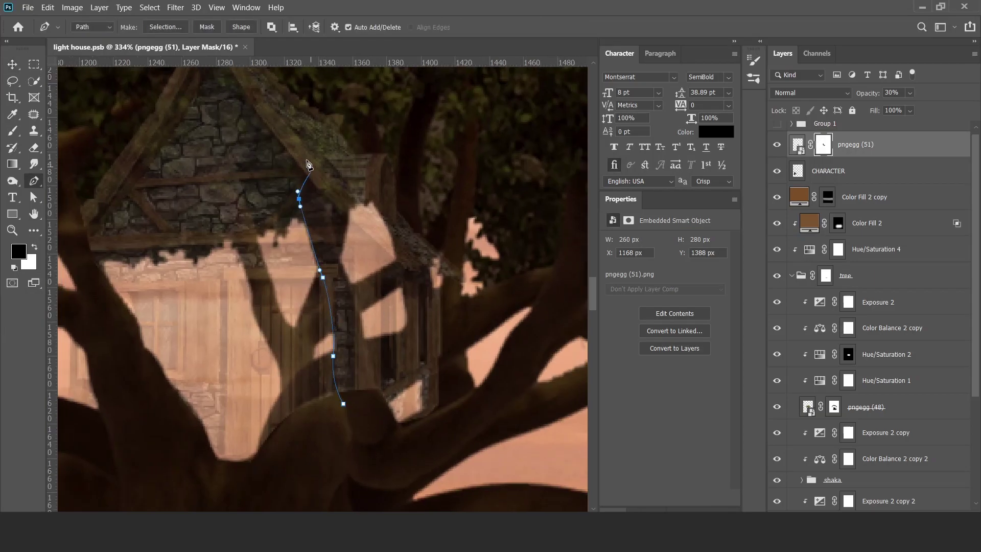
pyautogui.scroll(3, 309, 164)
pyautogui.click(299, 152)
pyautogui.moveTo(321, 152); pyautogui.dragTo(333, 293)
pyautogui.hotkey('ctrl', 'Return')
pyautogui.hotkey('alt', 'BackSpace')
pyautogui.hotkey('ctrl', 'd')
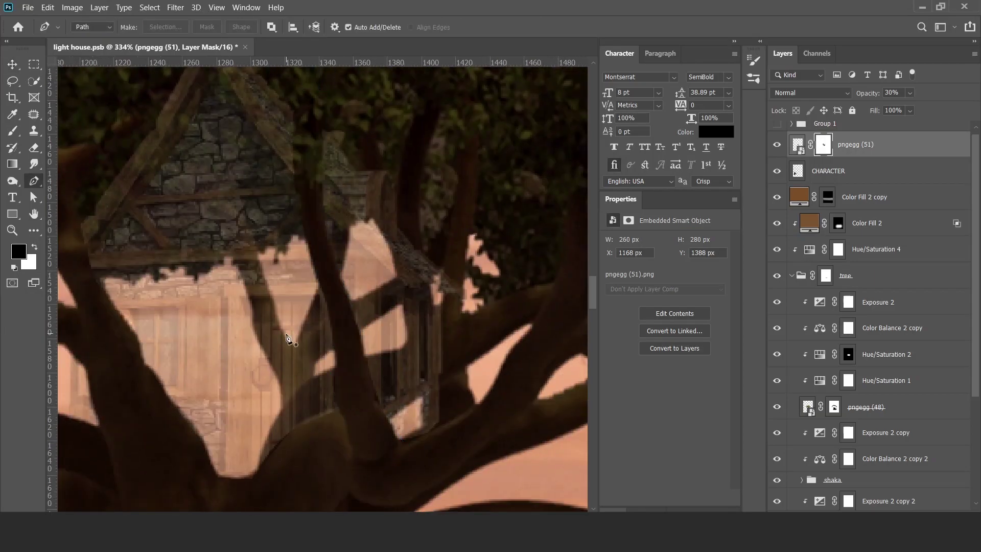
pyautogui.press('v')
pyautogui.scroll(-5, 326, 231)
pyautogui.press('0')
# Tuck the roof peak behind foliage by painting the mask with a leaf-shaped brush.
pyautogui.scroll(2, 326, 231)
pyautogui.press('b')
pyautogui.scroll(2, 357, 286)
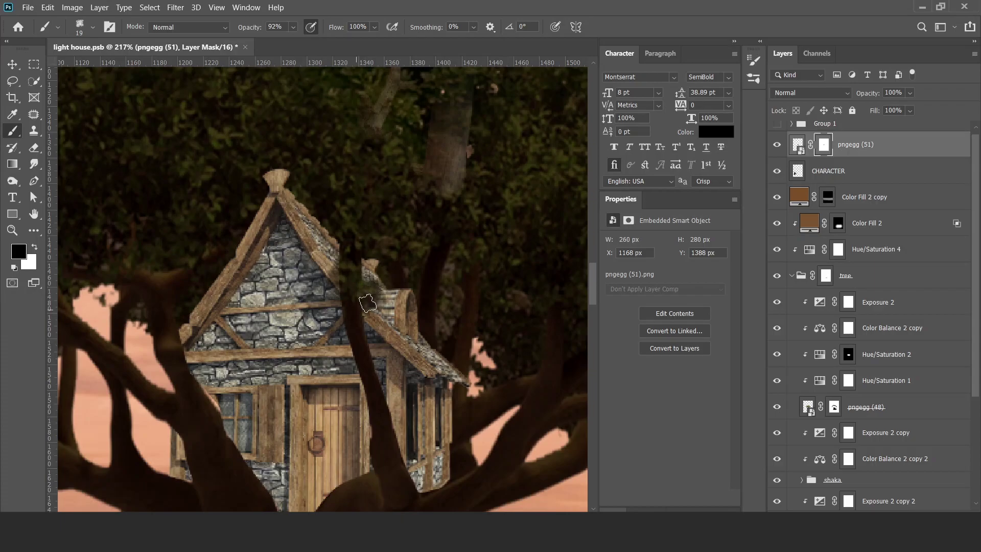
pyautogui.rightClick(334, 213)
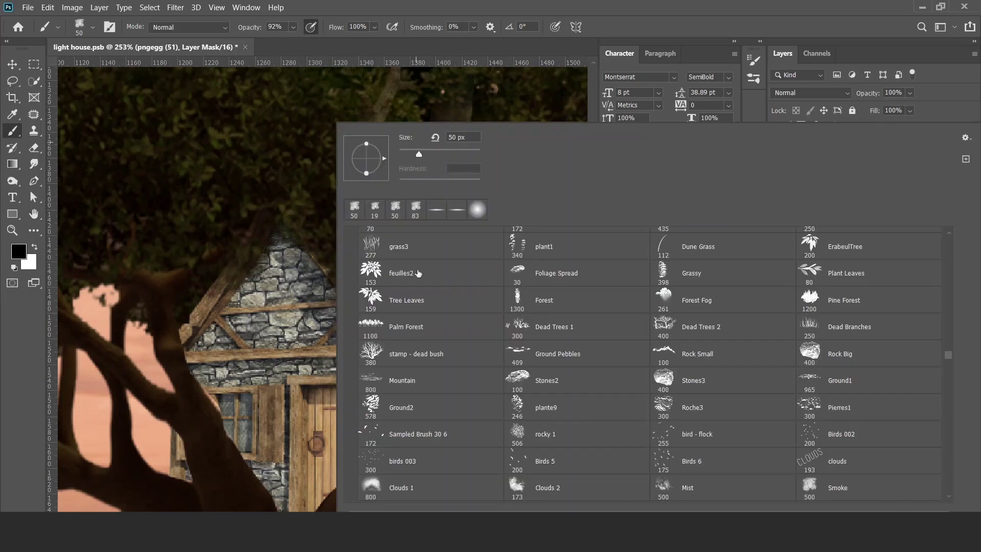
pyautogui.doubleClick(357, 245)
pyautogui.moveTo(345, 257)
pyautogui.mouseDown()
pyautogui.moveTo(284, 230)
pyautogui.moveTo(255, 319)
pyautogui.mouseUp()
pyautogui.press('x')
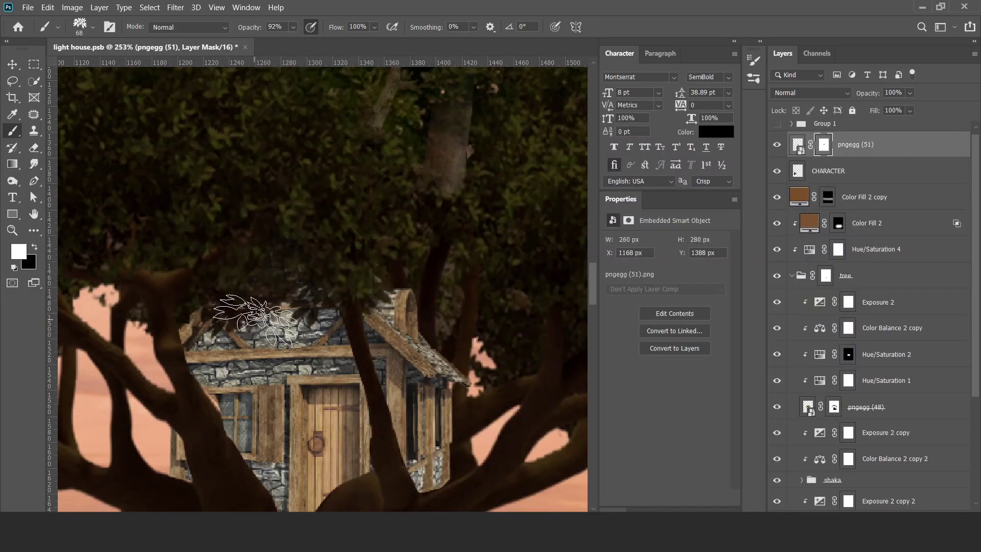
pyautogui.scroll(-3, 369, 304)
pyautogui.press('v')
pyautogui.scroll(-3, 373, 286)
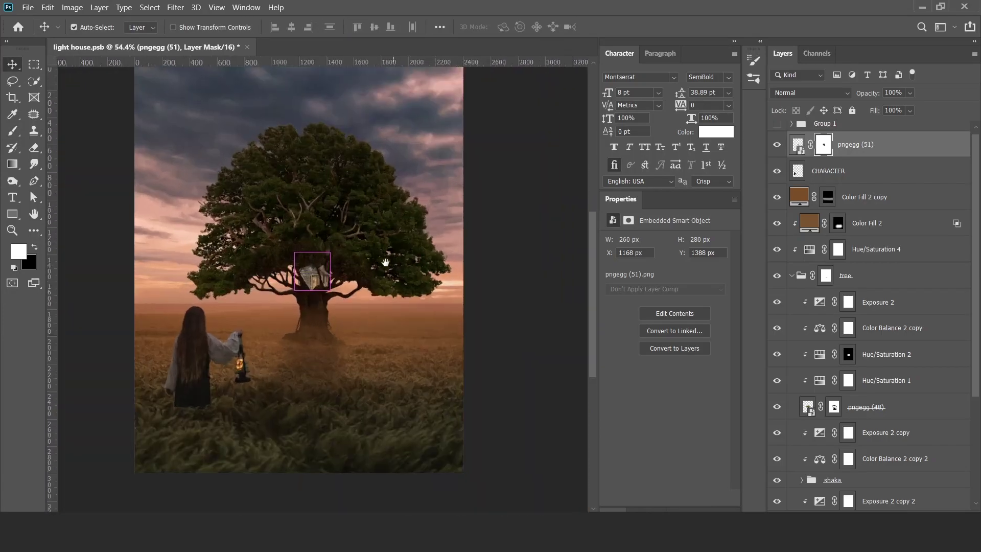
pyautogui.scroll(2, 376, 291)
# Darken the treehouse with a clipped Hue/Saturation layer at Lightness -52.
pyautogui.click(776, 407)
pyautogui.click(833, 407)
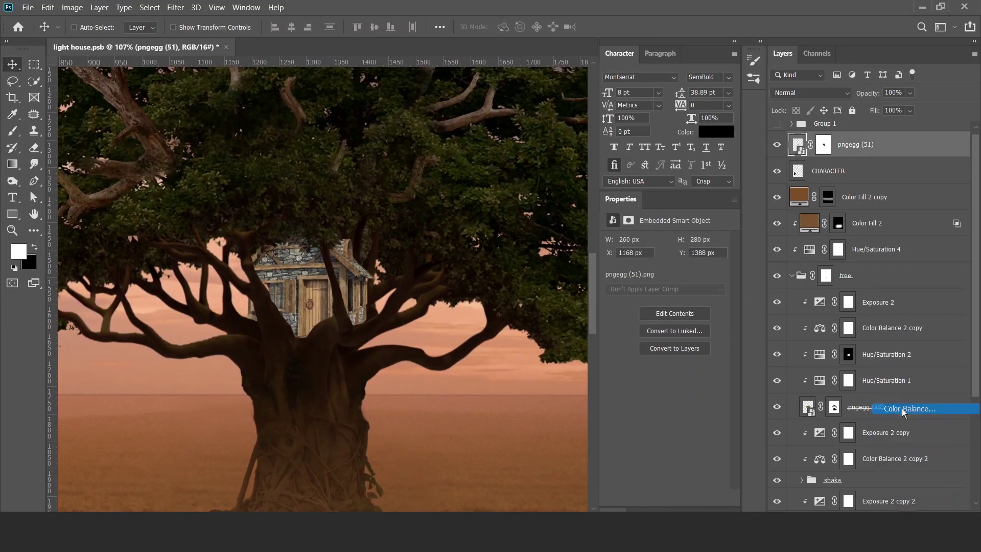
pyautogui.click(888, 377)
pyautogui.moveTo(665, 336); pyautogui.dragTo(635, 335)
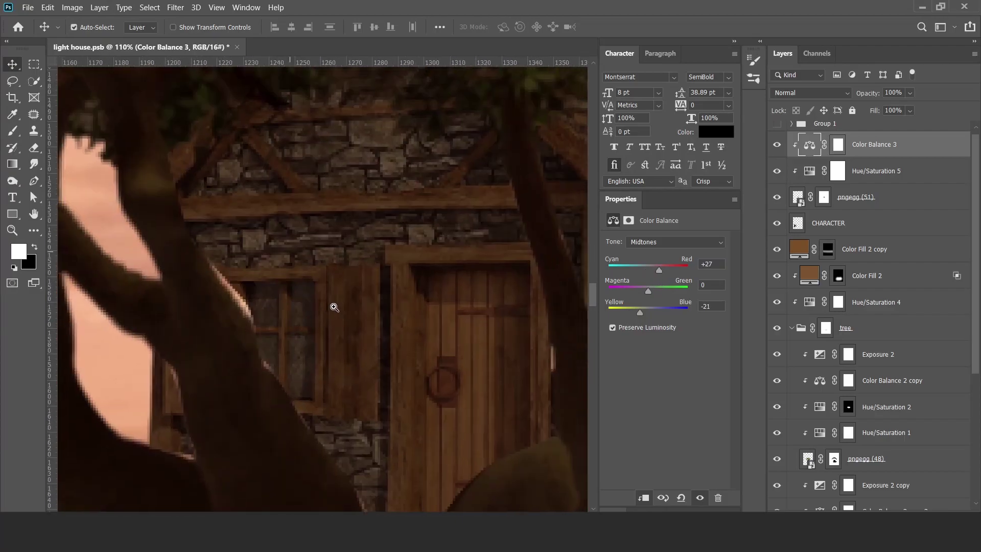
# Inspect the treehouse door, then pick the ladder image pngegg (53) from Downloads.
pyautogui.moveTo(193, 256); pyautogui.dragTo(265, 300)
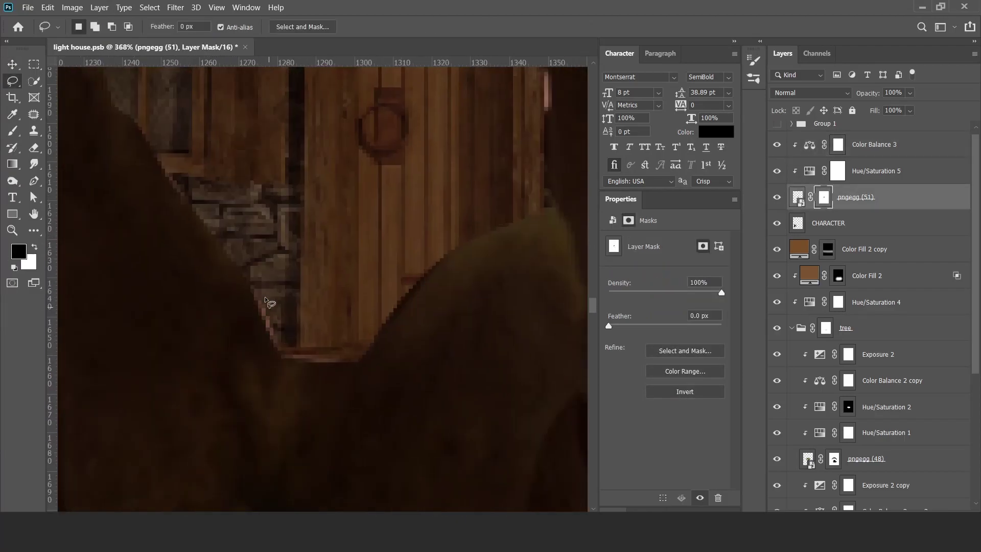
pyautogui.moveTo(354, 226)
pyautogui.mouseDown()
pyautogui.moveTo(194, 224)
pyautogui.moveTo(437, 282)
pyautogui.mouseUp()
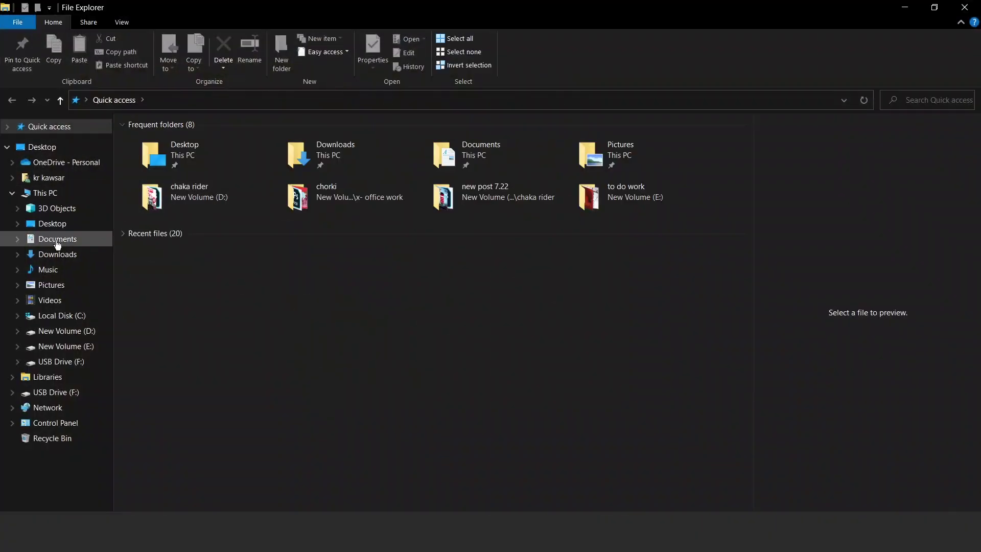
pyautogui.click(57, 254)
pyautogui.click(157, 182)
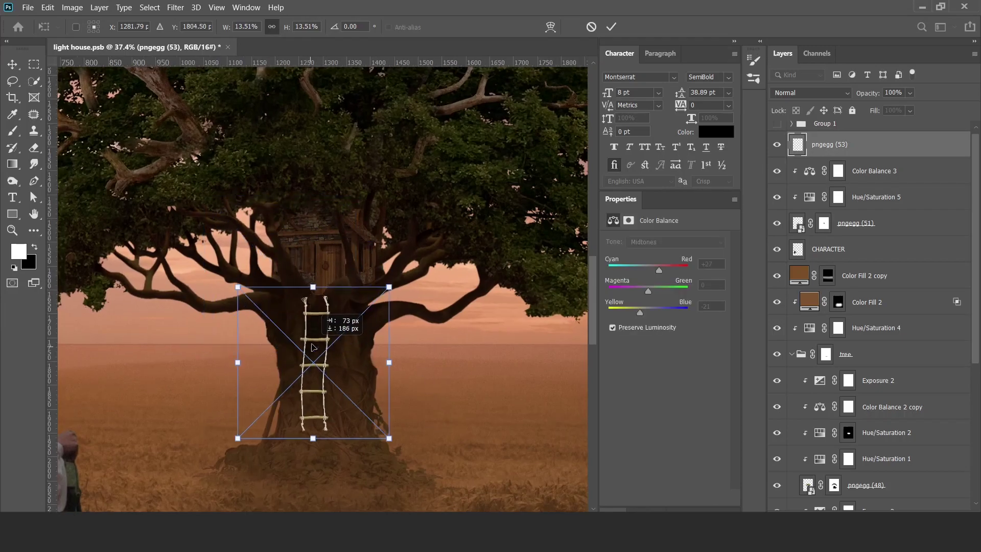
# Place the ladder against the trunk, then duplicate it lower down and stretch it.
pyautogui.moveTo(313, 347)
pyautogui.mouseDown()
pyautogui.moveTo(317, 336)
pyautogui.moveTo(332, 355)
pyautogui.mouseUp()
pyautogui.press('Return')
pyautogui.moveTo(322, 411); pyautogui.dragTo(323, 413)
pyautogui.scroll(-2, 322, 413)
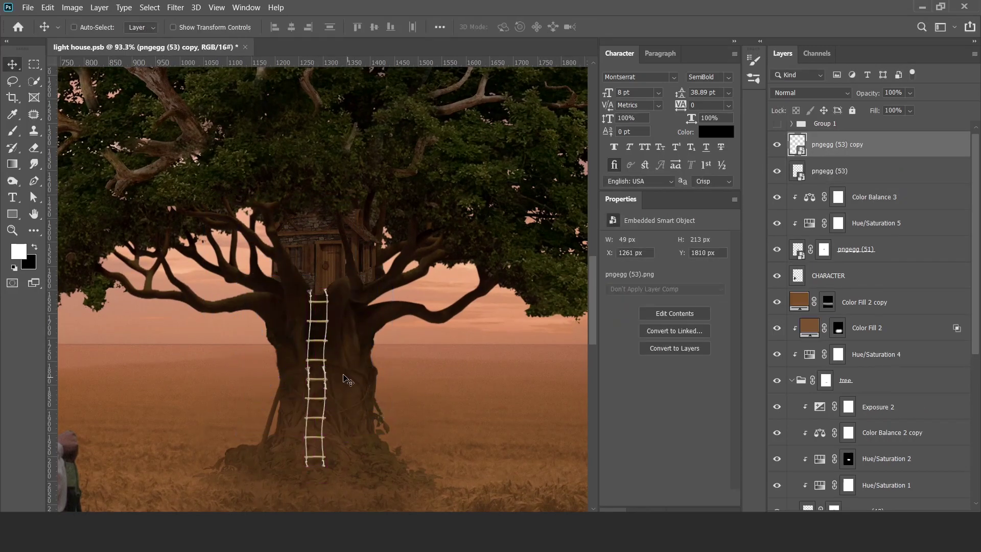
pyautogui.hotkey('ctrl', 't')
pyautogui.scroll(2, 340, 360)
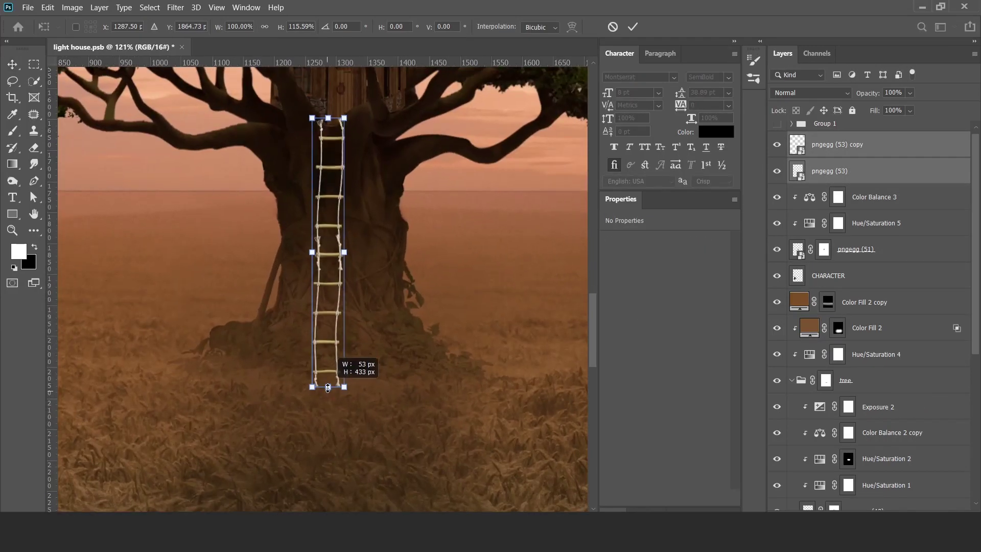
pyautogui.press('Return')
pyautogui.scroll(-3, 221, 271)
pyautogui.scroll(-2, 221, 271)
pyautogui.scroll(8, 465, 225)
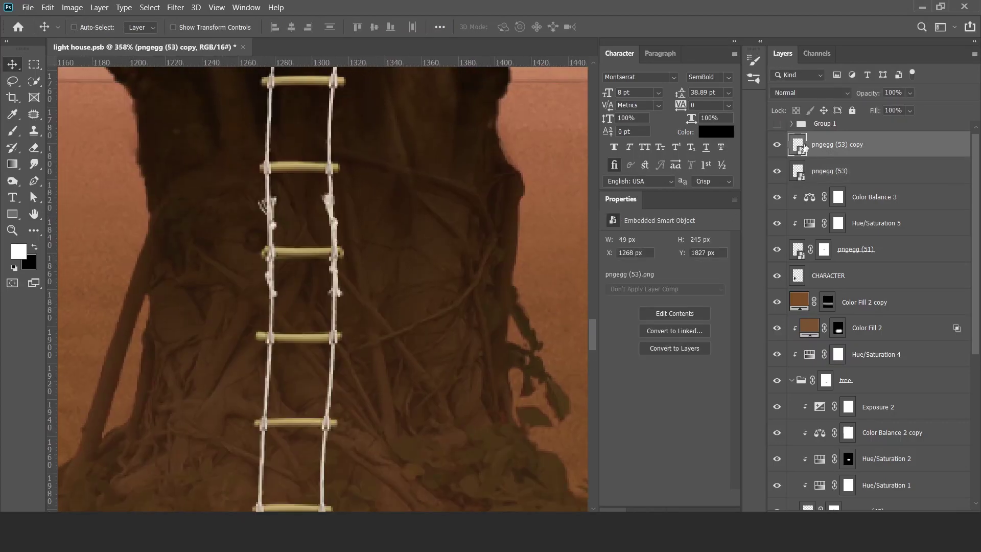
# Set up a soft black brush, delete the original ladder layer, and save.
pyautogui.press('b')
pyautogui.press('x')
pyautogui.rightClick(301, 125)
pyautogui.press('Escape')
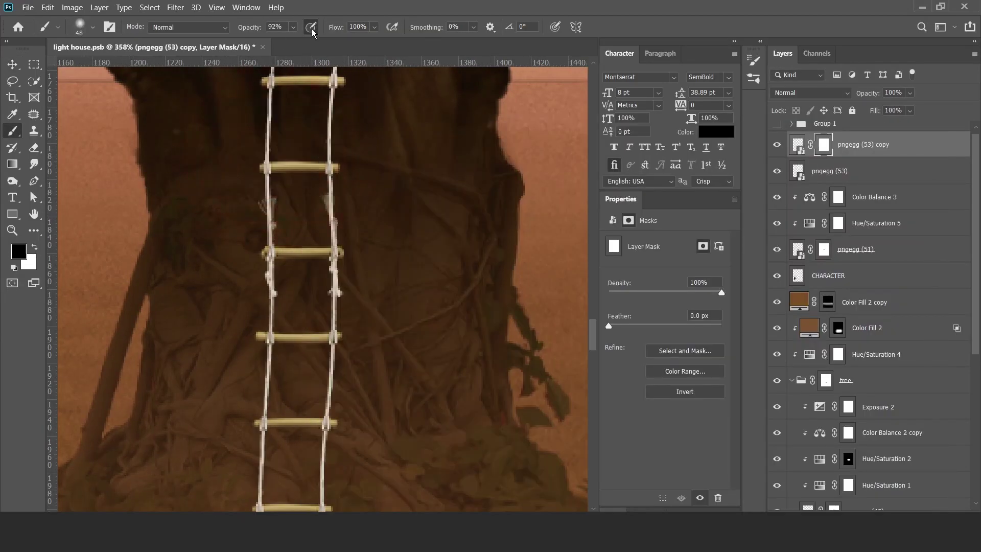
pyautogui.hotkey('alt', '[')
pyautogui.press('Delete')
pyautogui.press('v')
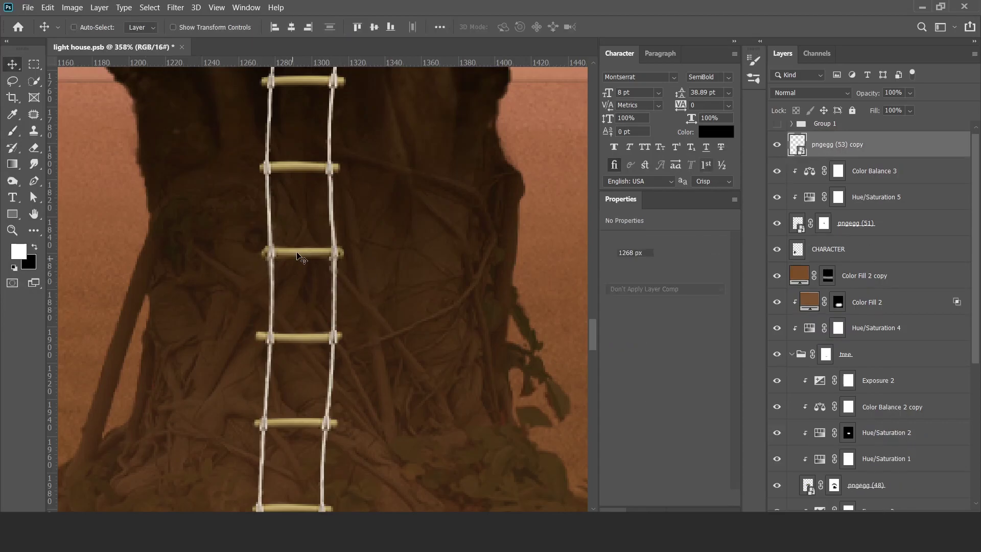
pyautogui.scroll(-5, 291, 258)
pyautogui.scroll(3, 313, 258)
pyautogui.hotkey('ctrl', 's')
# Refine the ladder mask with a size-50 brush, painting white to restore the ladder top.
pyautogui.press('[')
pyautogui.press('[')
pyautogui.press('[')
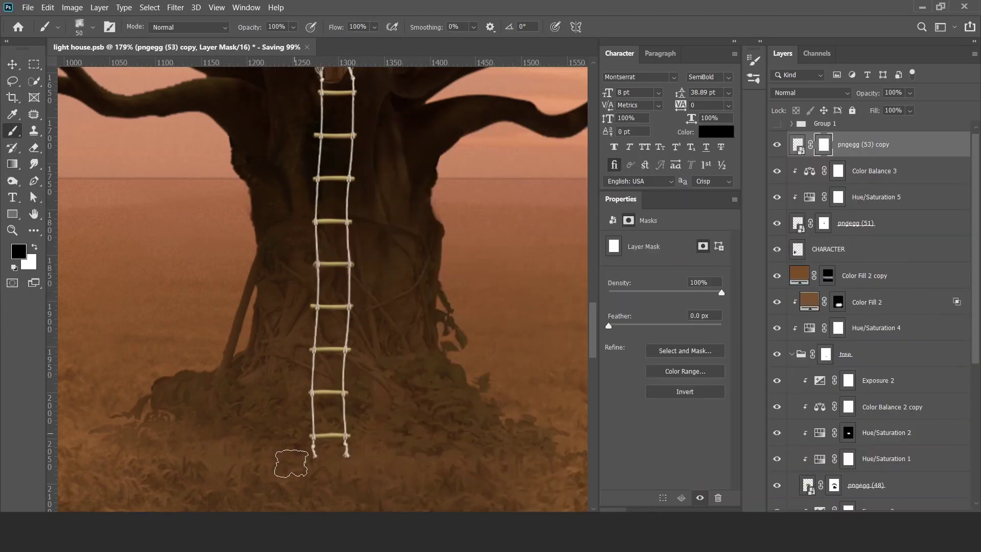
pyautogui.scroll(-5, 382, 407)
pyautogui.scroll(-2, 404, 368)
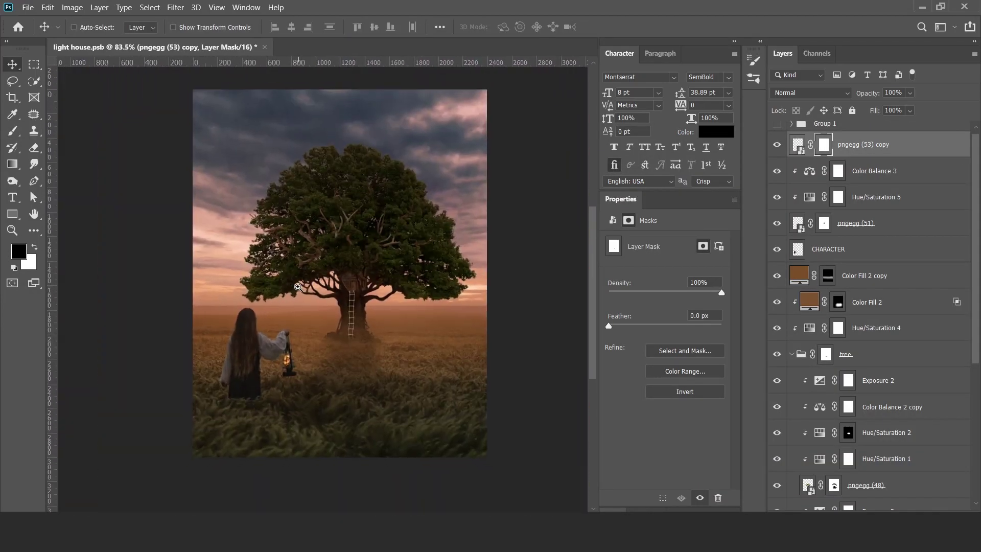
pyautogui.scroll(1, 426, 335)
pyautogui.press('v')
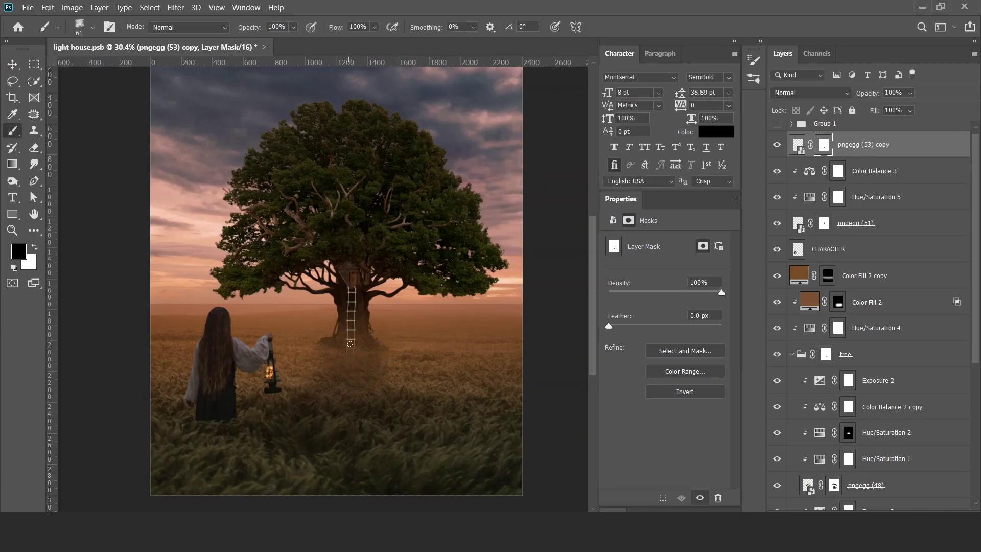
pyautogui.scroll(2, 349, 344)
pyautogui.scroll(2, 343, 352)
pyautogui.press('v')
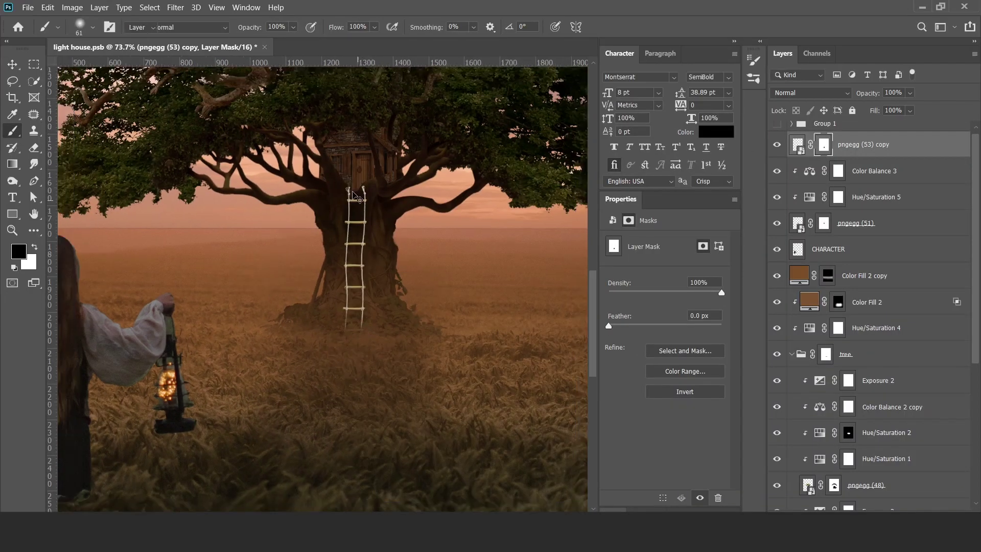
pyautogui.scroll(4, 358, 332)
pyautogui.scroll(-3, 385, 383)
pyautogui.press('b')
pyautogui.press('x')
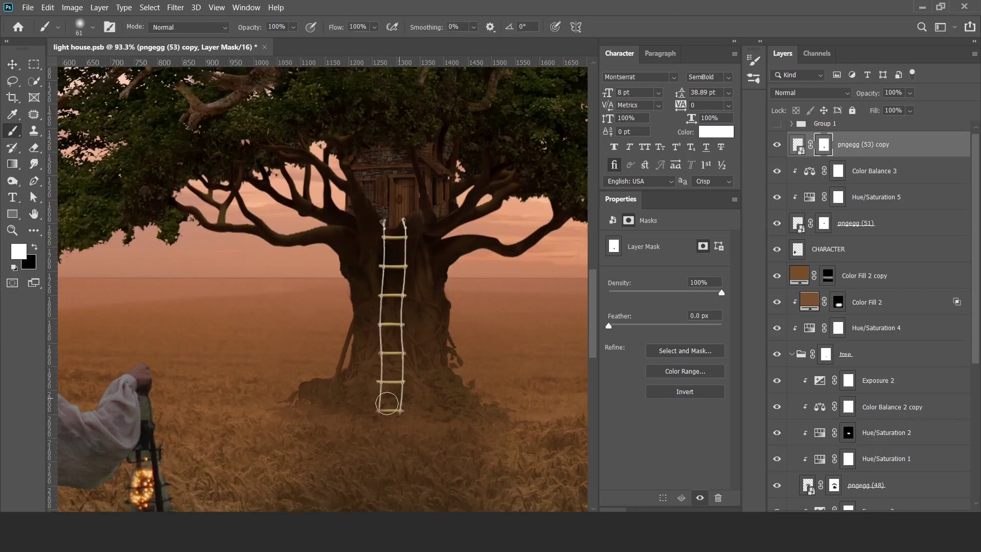
pyautogui.scroll(3, 384, 357)
pyautogui.scroll(2, 270, 331)
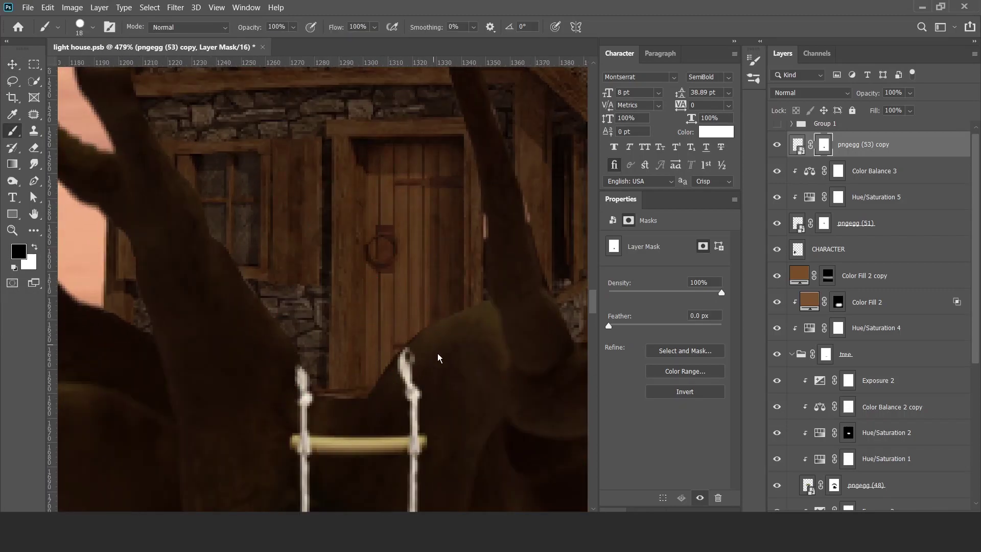
pyautogui.scroll(-5, 384, 351)
pyautogui.scroll(5, 405, 311)
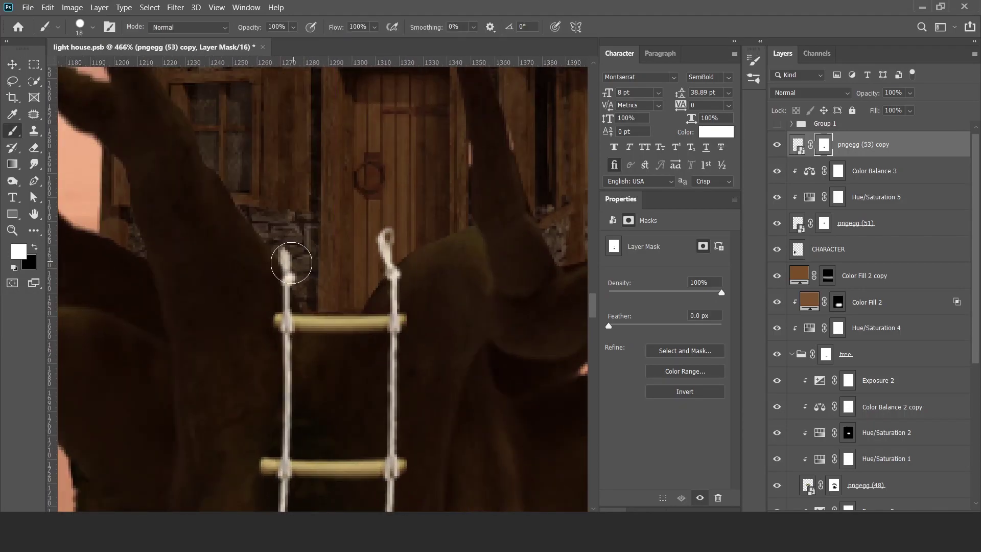
# Start a clipped adjustment layer on the ladder.
pyautogui.press('v')
pyautogui.scroll(-5, 285, 258)
pyautogui.scroll(3, 326, 266)
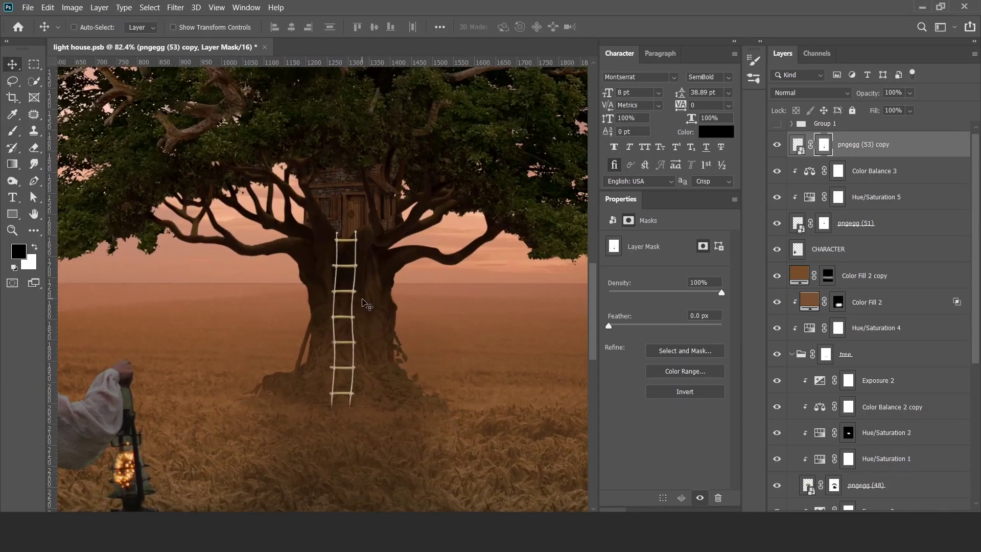
pyautogui.click(806, 442)
# Add a clipped Color Balance layer to the ladder.
pyautogui.click(899, 517)
pyautogui.click(910, 406)
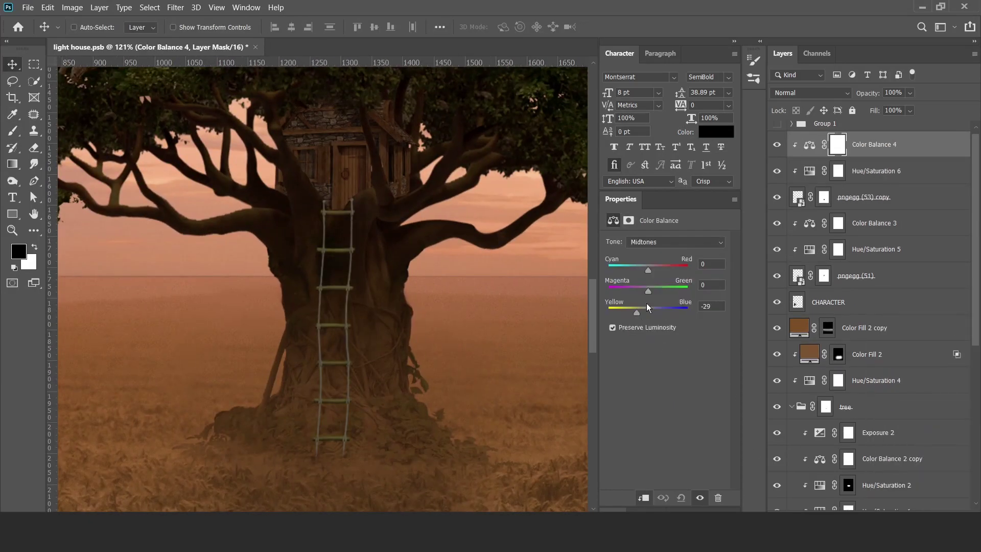
pyautogui.scroll(-3, 295, 217)
pyautogui.scroll(3, 296, 217)
pyautogui.scroll(2, 295, 217)
pyautogui.scroll(-6, 295, 217)
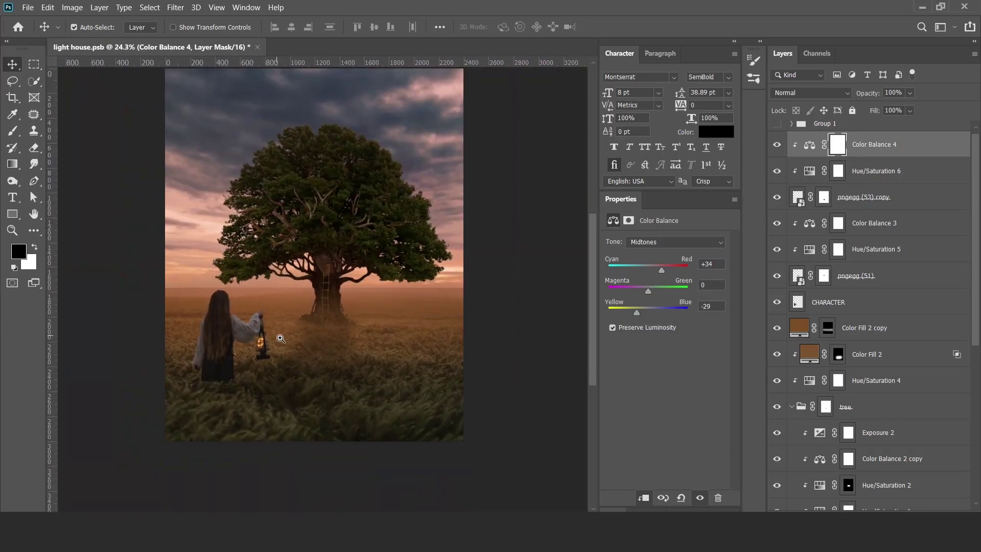
# Warm the girl with a clipped Color Balance 5 (Red +8, Blue -16) and save.
pyautogui.click(828, 302)
pyautogui.click(904, 411)
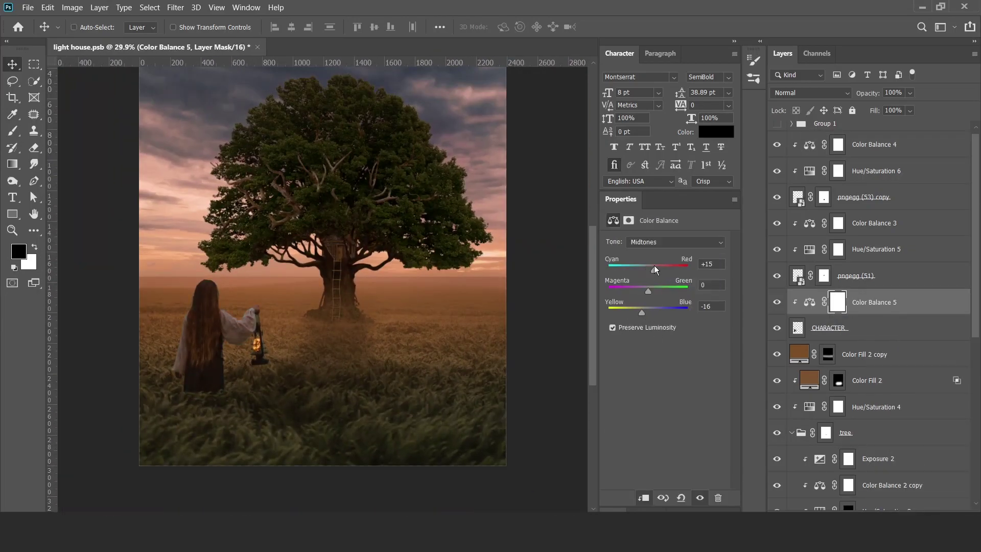
pyautogui.moveTo(651, 290); pyautogui.dragTo(648, 289)
pyautogui.scroll(2, 470, 295)
pyautogui.hotkey('ctrl', 's')
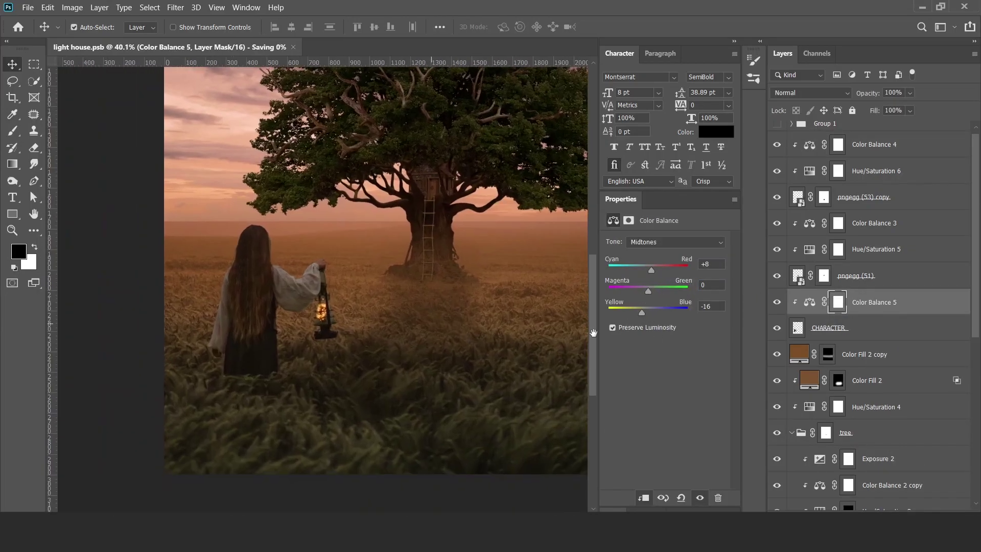
pyautogui.scroll(-5, 838, 456)
# Select the Exposure 3 mask and prepare a brush to paint on it.
pyautogui.click(837, 456)
pyautogui.press('b')
pyautogui.rightClick(273, 356)
# Clip the dark Solid Color fill to the girl's CHARACTER layer at 50% opacity.
pyautogui.press('Escape')
pyautogui.press('x')
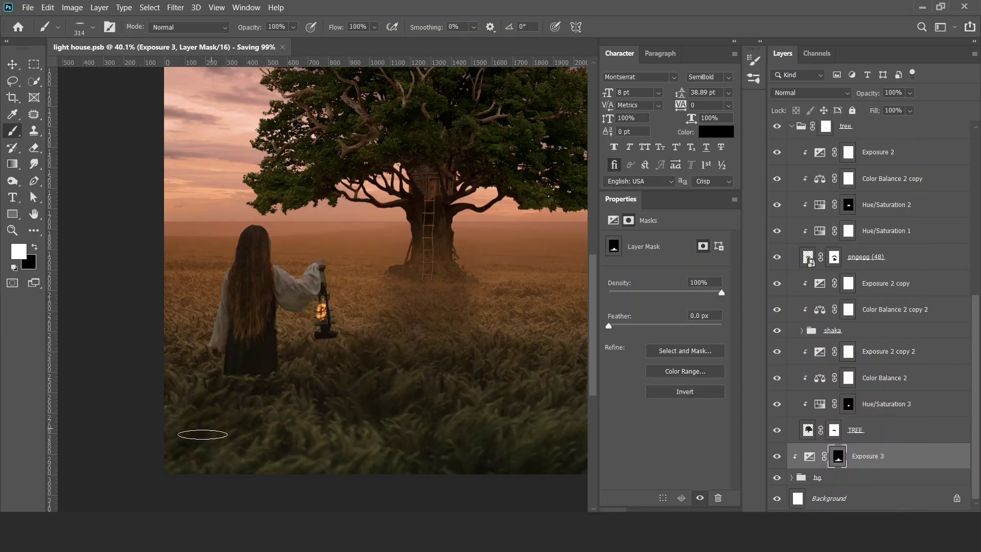
pyautogui.scroll(3, 250, 428)
pyautogui.scroll(5, 868, 306)
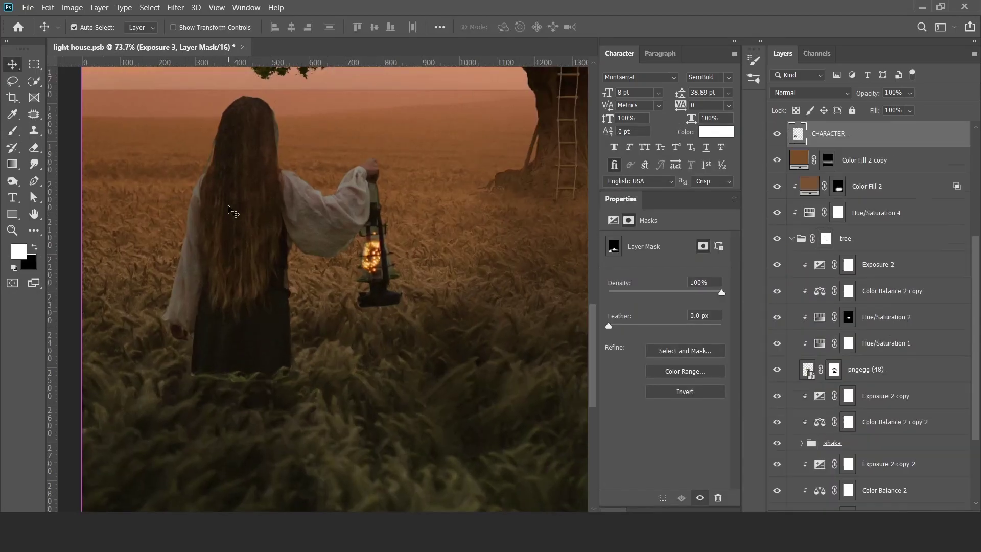
pyautogui.click(823, 134)
pyautogui.scroll(2, 329, 273)
pyautogui.press('[')
pyautogui.press('[')
pyautogui.press('[')
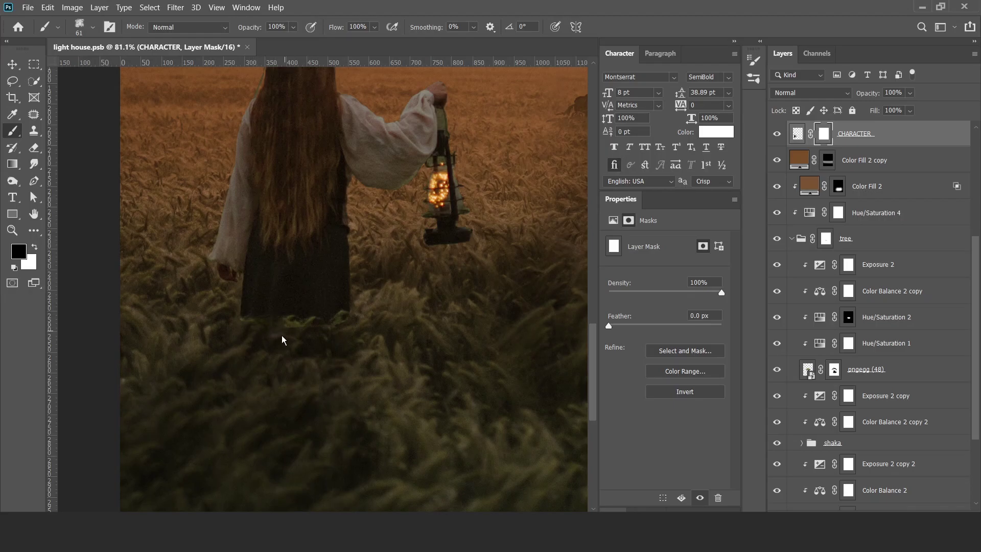
pyautogui.scroll(-3, 368, 314)
pyautogui.scroll(1, 307, 255)
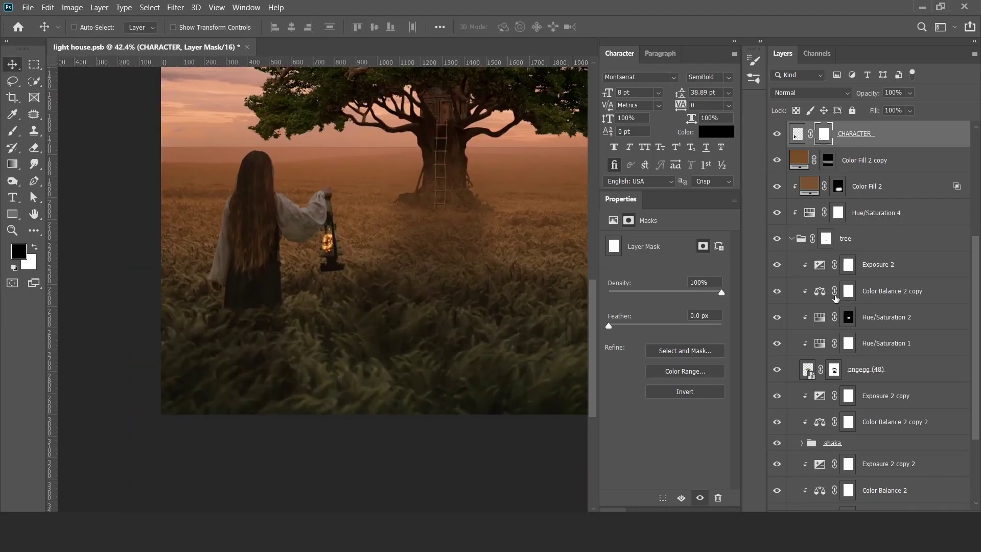
pyautogui.press('Return')
pyautogui.press('5')
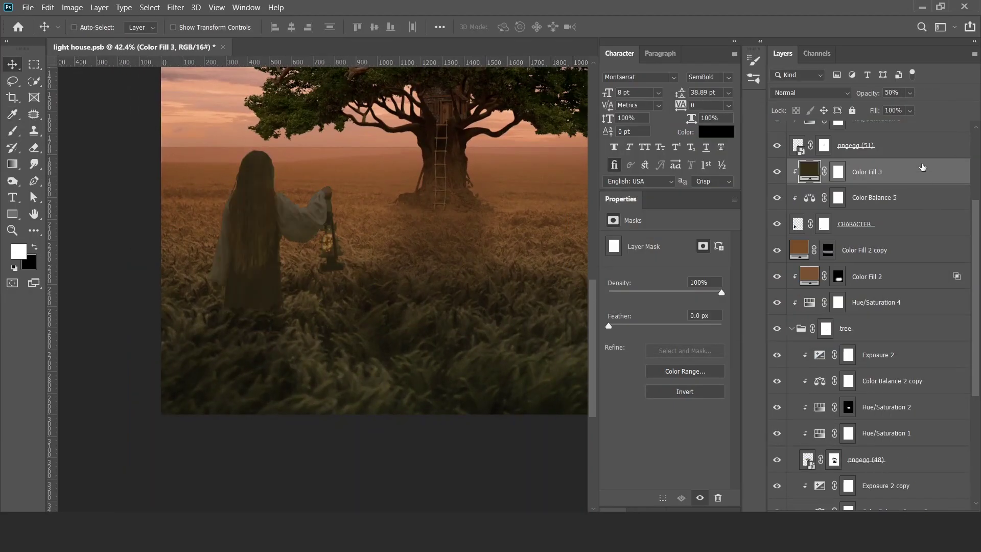
pyautogui.doubleClick(922, 169)
pyautogui.press('Return')
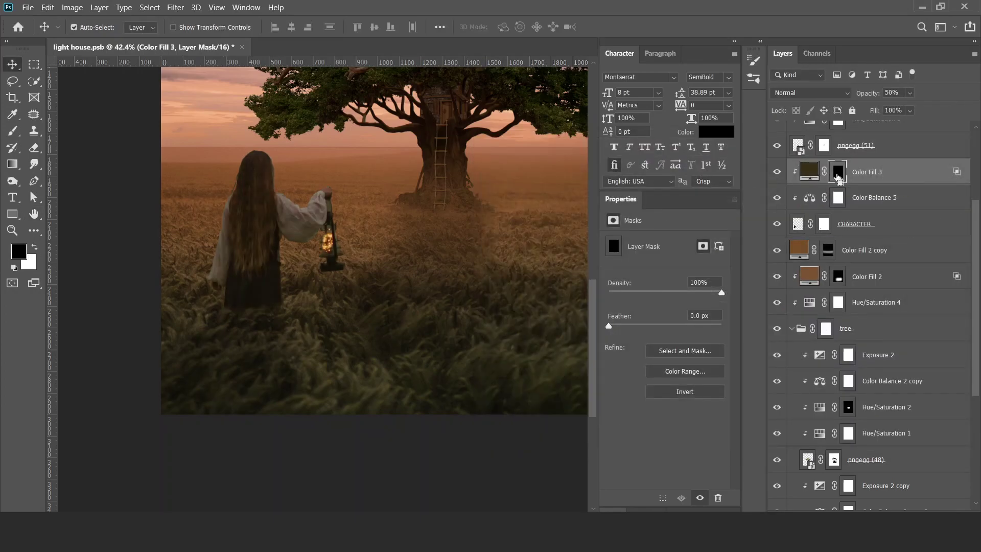
# Save the document with Ctrl+S.
pyautogui.press('x')
pyautogui.scroll(-5, 296, 274)
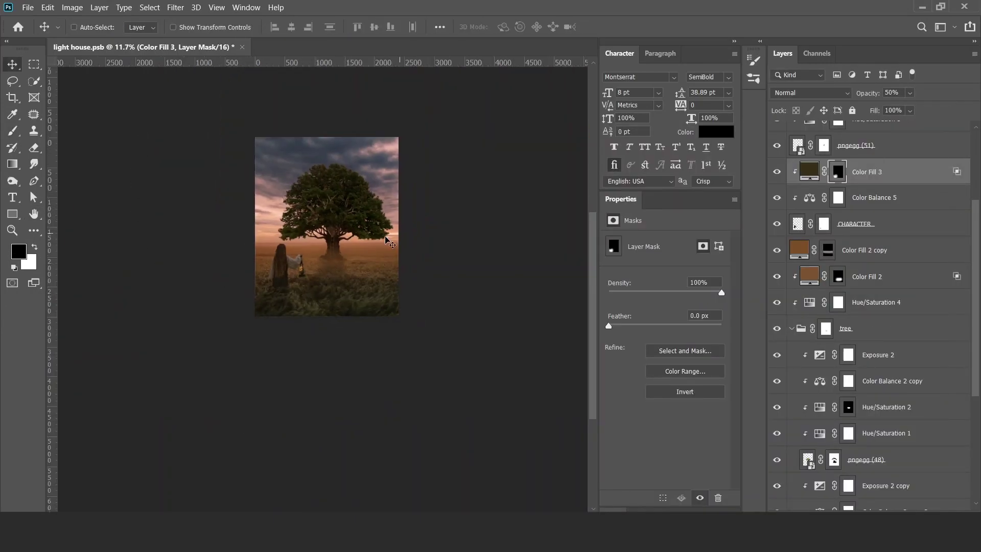
pyautogui.scroll(4, 377, 285)
pyautogui.scroll(4, 307, 306)
pyautogui.press('v')
pyautogui.hotkey('ctrl', 's')
pyautogui.scroll(2, 301, 345)
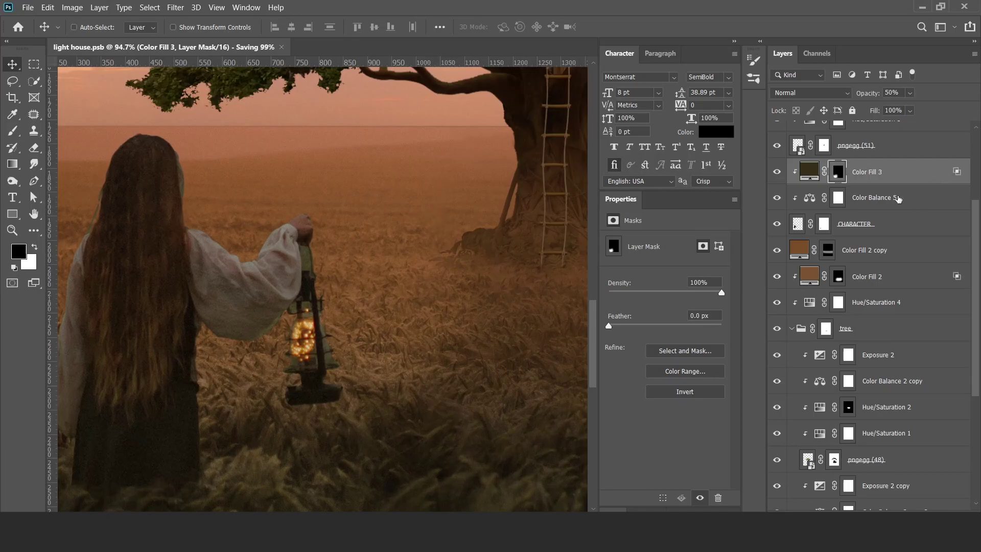
pyautogui.scroll(3, 869, 307)
# Add a clipped Hue/Saturation to the girl with Colorize, saturation 74 and a cyan hue.
pyautogui.click(912, 508)
pyautogui.click(891, 389)
pyautogui.click(671, 357)
pyautogui.moveTo(637, 311); pyautogui.dragTo(693, 316)
pyautogui.moveTo(608, 290)
pyautogui.mouseDown()
pyautogui.moveTo(705, 290)
pyautogui.moveTo(665, 290)
pyautogui.mouseUp()
# Invert the Hue/Saturation 7 mask to hide the cyan tint.
pyautogui.doubleClick(925, 246)
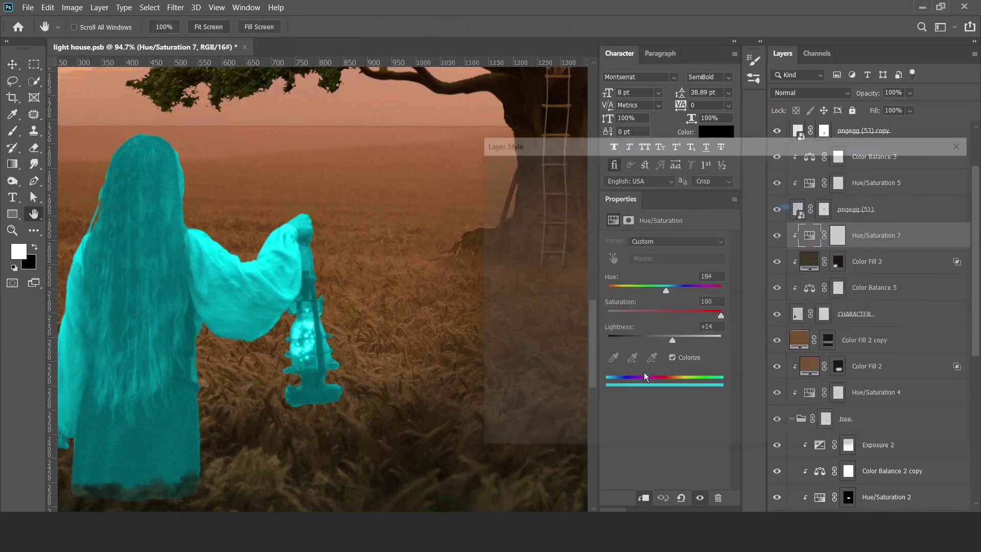
pyautogui.press('Escape')
pyautogui.click(837, 235)
pyautogui.hotkey('ctrl', 'i')
pyautogui.press('b')
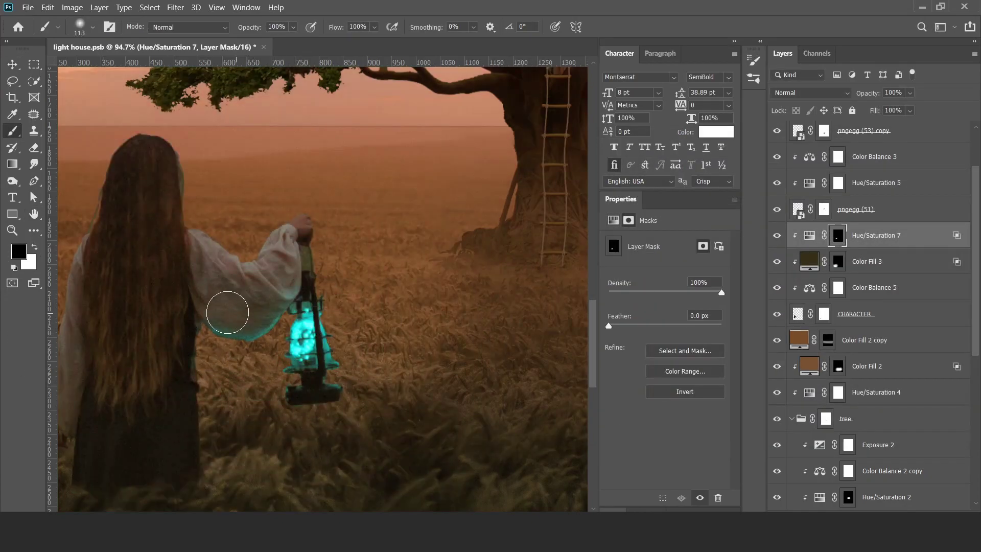
# Clean up the lantern handle edge on the CHARACTER mask with a Lasso selection.
pyautogui.scroll(3, 310, 224)
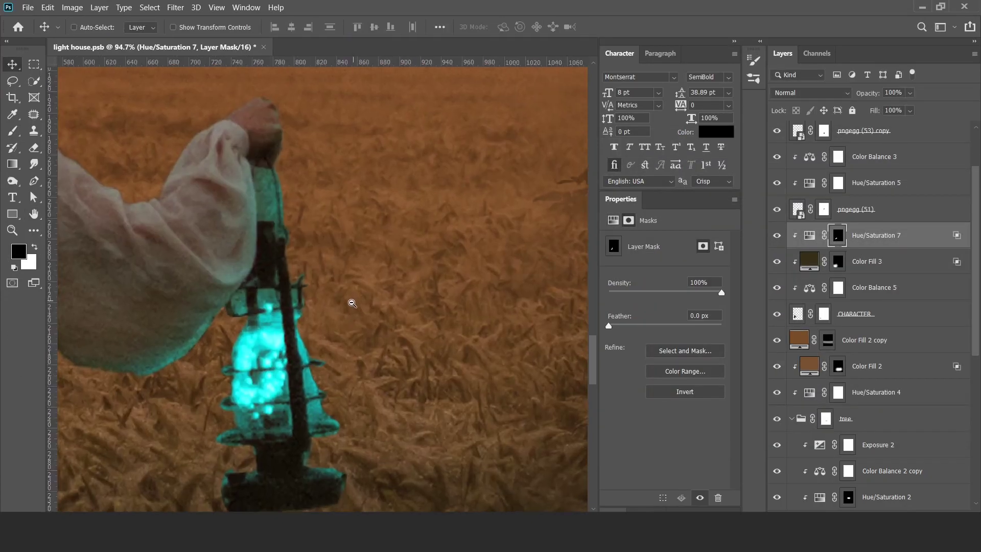
pyautogui.click(823, 313)
pyautogui.scroll(3, 305, 176)
pyautogui.press('l')
pyautogui.moveTo(214, 166); pyautogui.dragTo(277, 221)
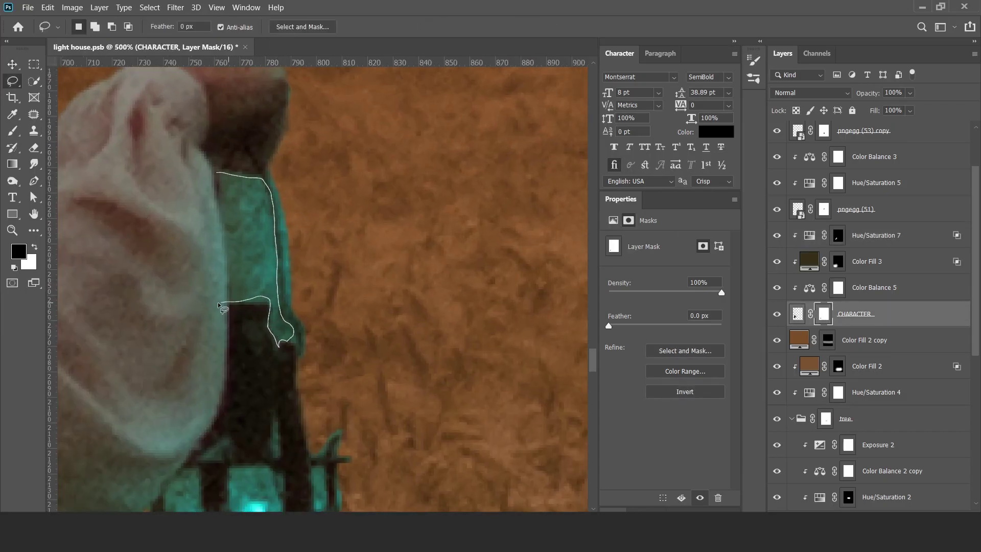
pyautogui.scroll(-5, 165, 143)
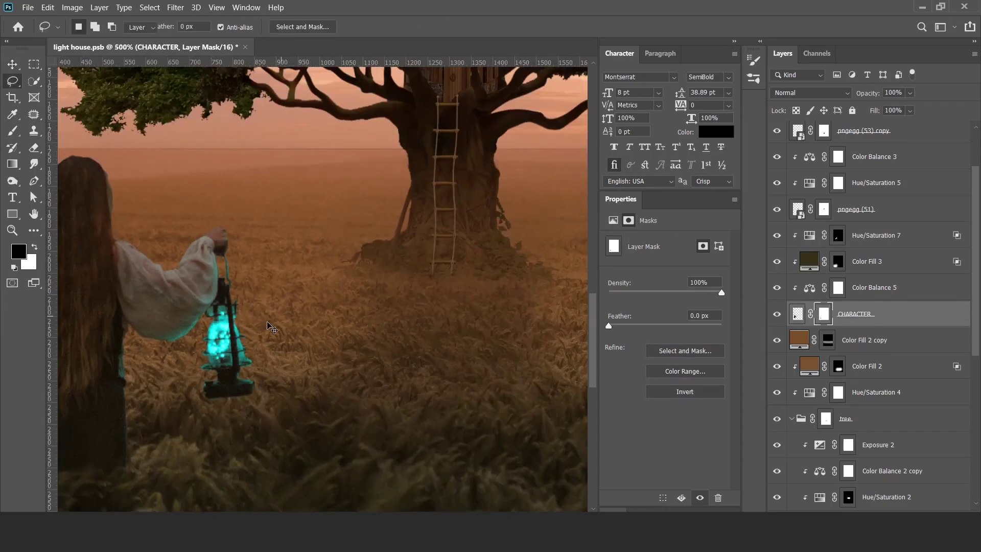
pyautogui.click(838, 235)
pyautogui.press('v')
pyautogui.scroll(-3, 355, 278)
# Duplicate the cyan layer, black out its mask, and paint a soft glow around the lantern.
pyautogui.hotkey('ctrl', 'j')
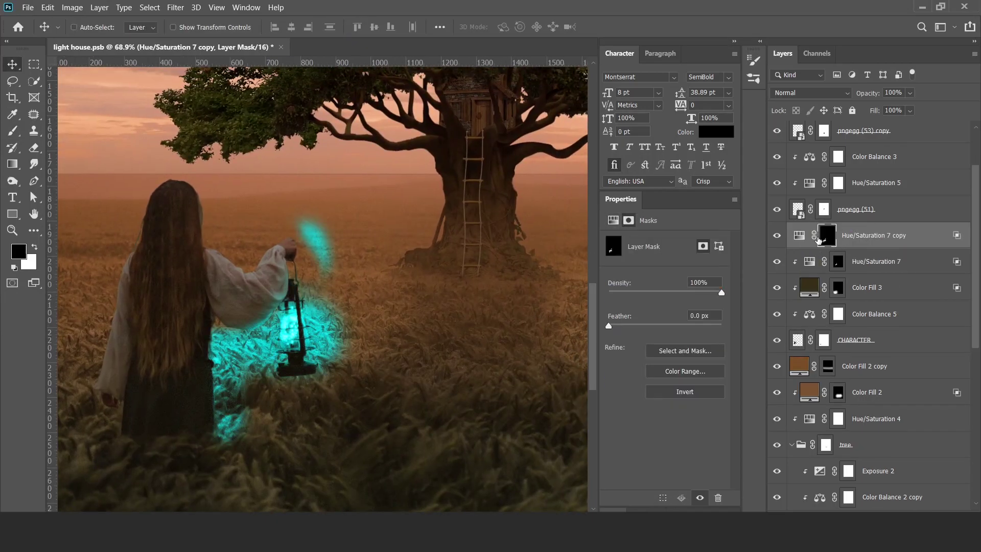
pyautogui.hotkey('ctrl', 'i')
pyautogui.press('Return')
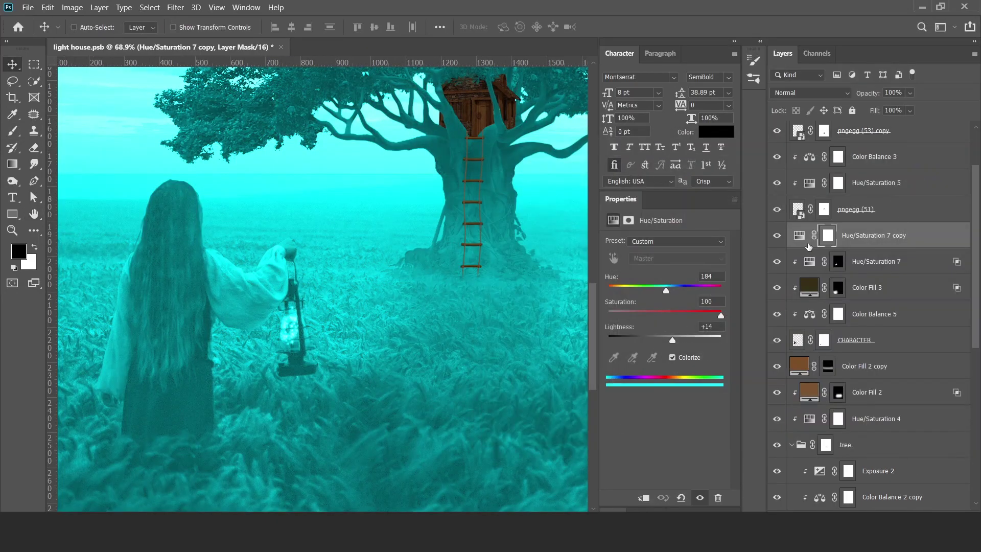
pyautogui.press('b')
pyautogui.hotkey('alt', 'BackSpace')
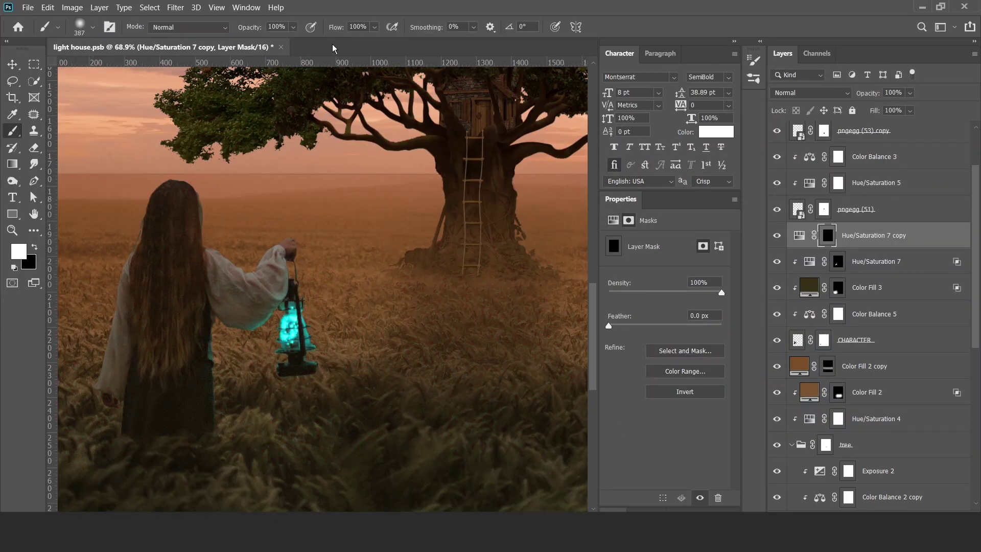
pyautogui.click(295, 345)
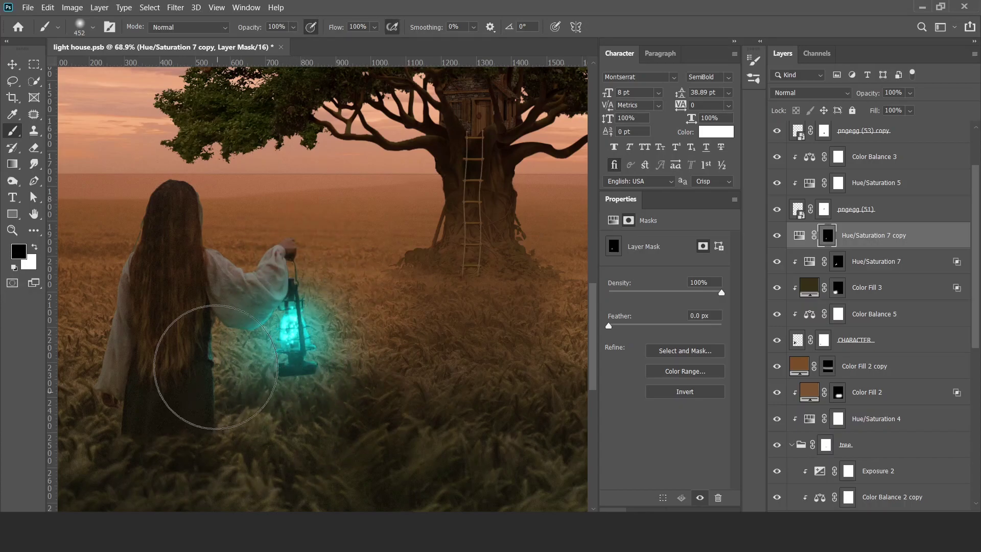
pyautogui.moveTo(215, 366); pyautogui.dragTo(344, 274)
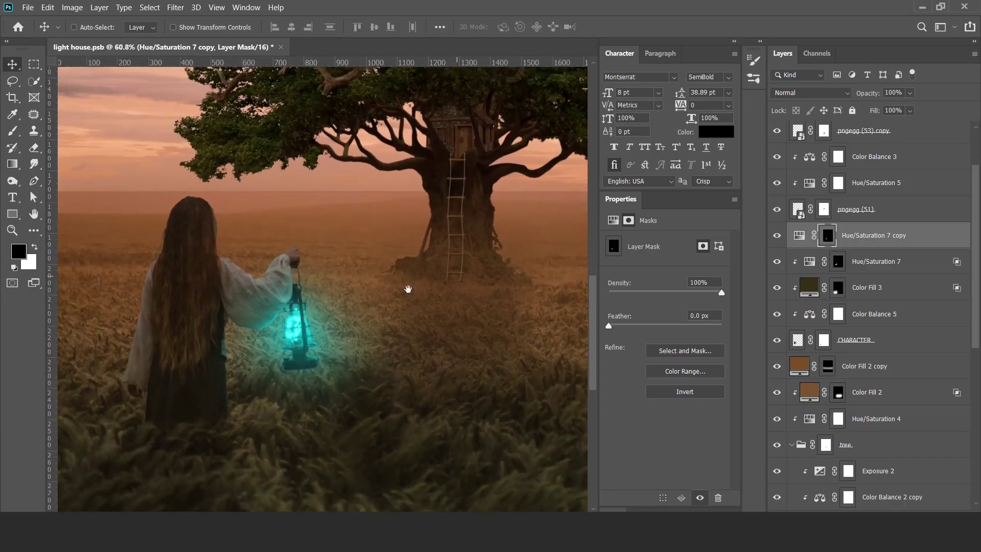
pyautogui.keyDown('alt'); pyautogui.click(856, 273); pyautogui.keyUp('alt')
pyautogui.keyDown('alt'); pyautogui.click(838, 261); pyautogui.keyUp('alt')
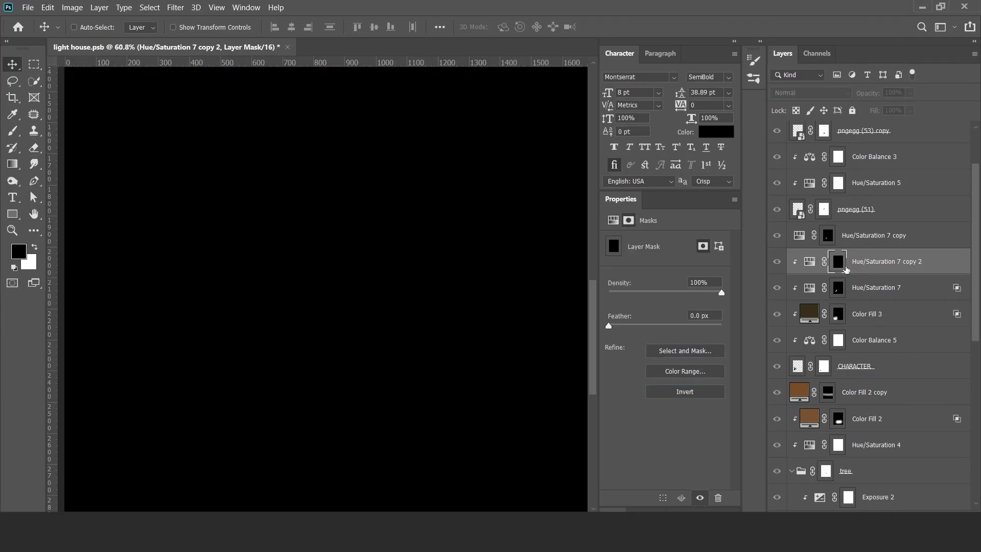
# Set Hue/Saturation 7 copy 2 to Lightness +27 and fill its mask black.
pyautogui.keyDown('alt'); pyautogui.click(845, 269); pyautogui.keyUp('alt')
pyautogui.click(809, 261)
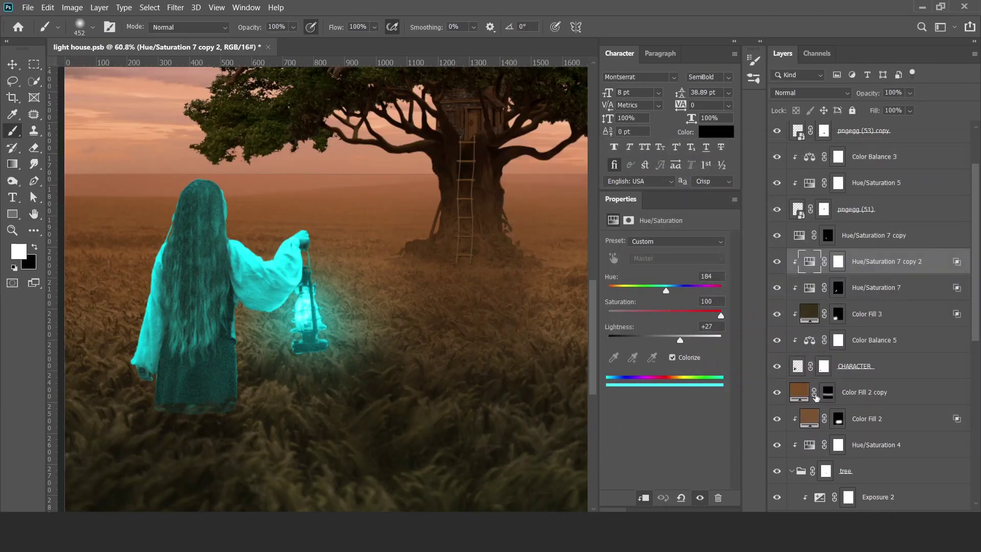
pyautogui.click(823, 365)
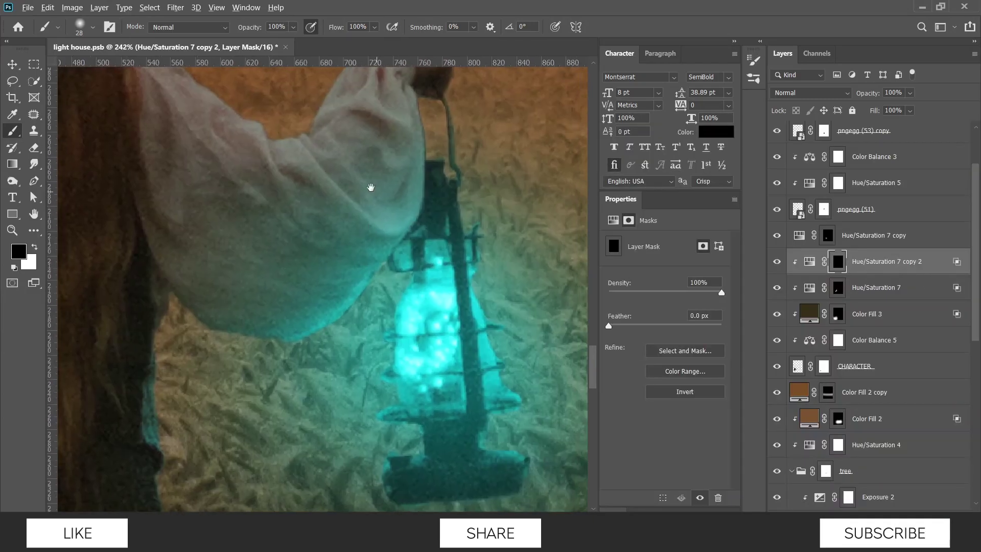
# Paint brighter cyan lantern light along the girl's sleeve and hair edge.
pyautogui.moveTo(370, 187); pyautogui.dragTo(356, 251)
pyautogui.press('x')
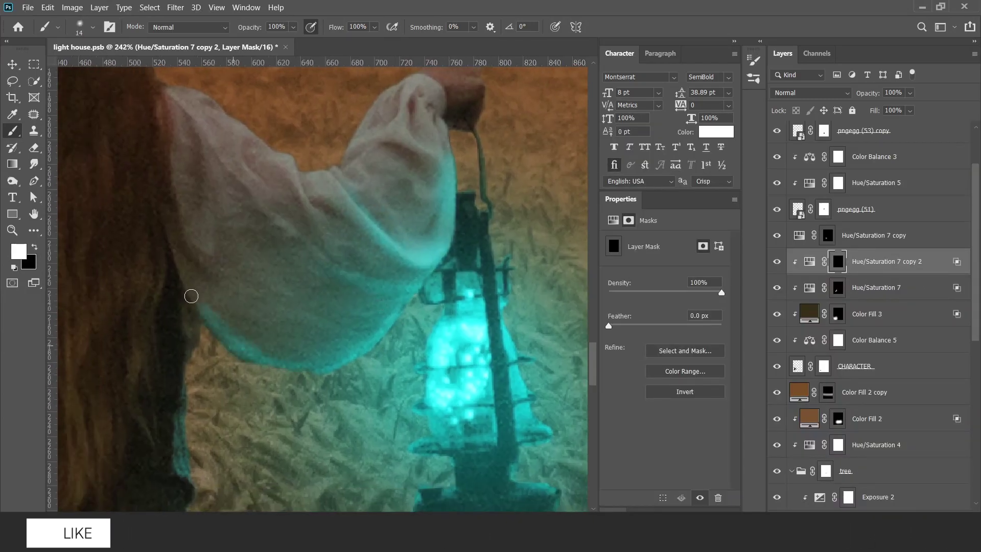
pyautogui.moveTo(192, 291); pyautogui.dragTo(316, 251)
pyautogui.press('x')
pyautogui.moveTo(331, 459); pyautogui.dragTo(289, 357)
pyautogui.press('x')
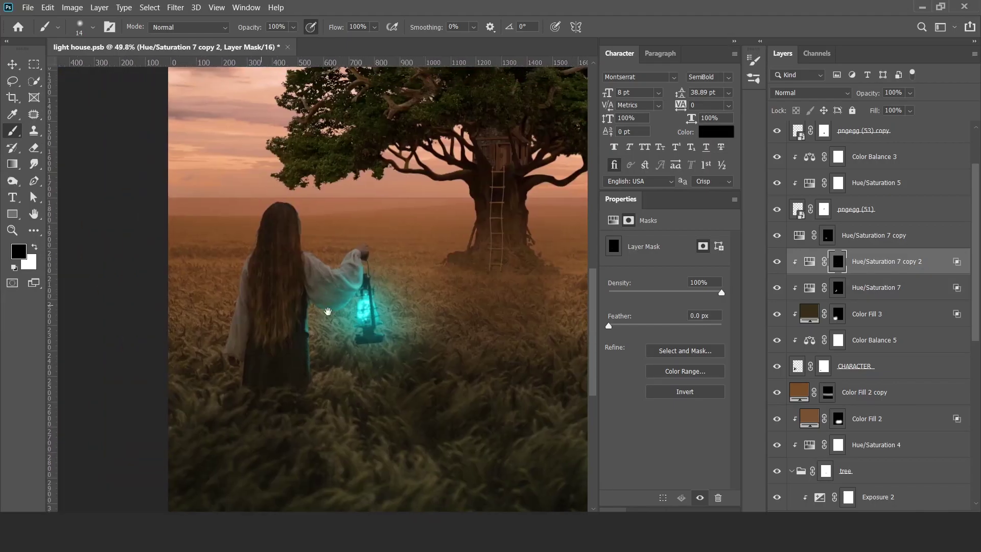
pyautogui.scroll(-5, 289, 357)
pyautogui.scroll(2, 250, 291)
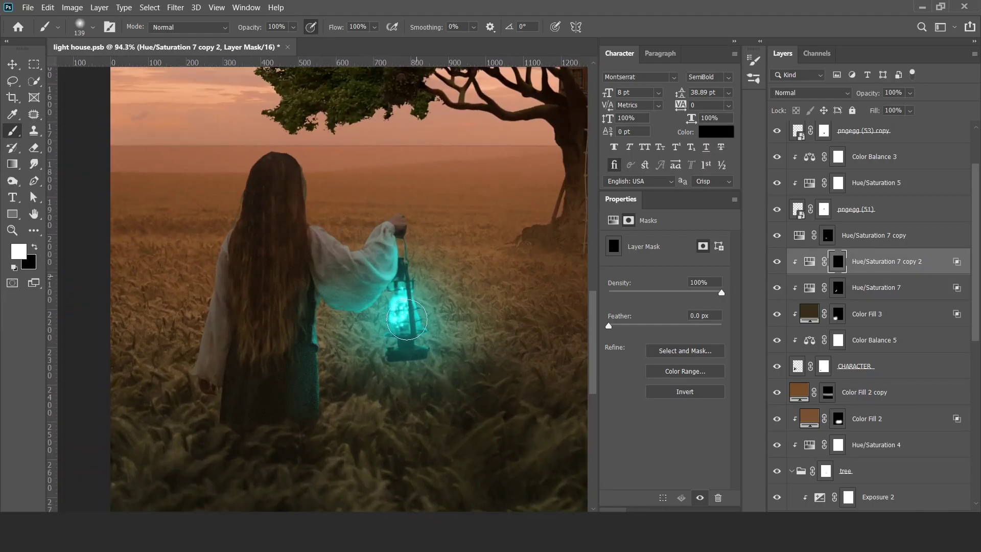
pyautogui.press('v')
pyautogui.scroll(-3, 324, 260)
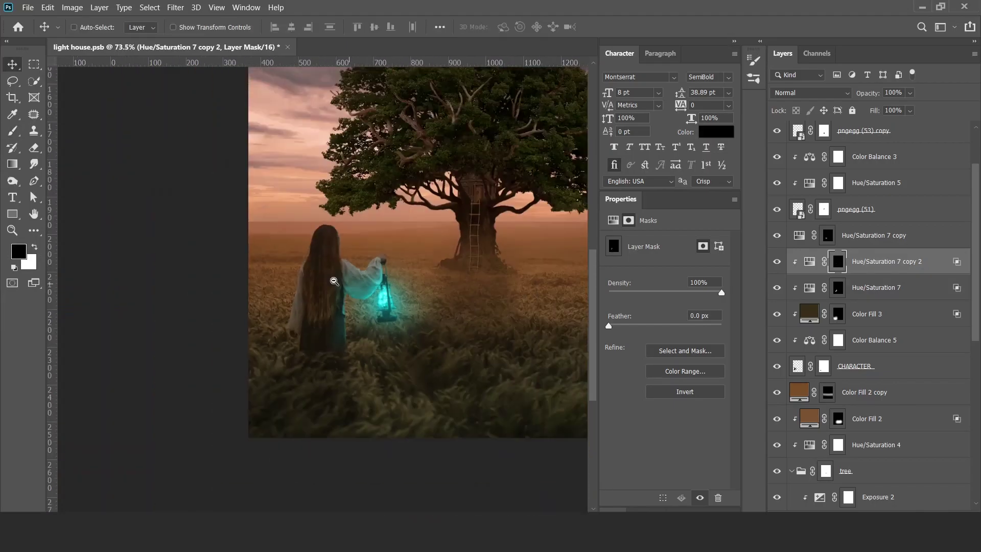
pyautogui.scroll(1, 325, 260)
pyautogui.scroll(-3, 813, 380)
# Place a copy of the cyan glow layer below the tree group and set its Blend If.
pyautogui.click(791, 379)
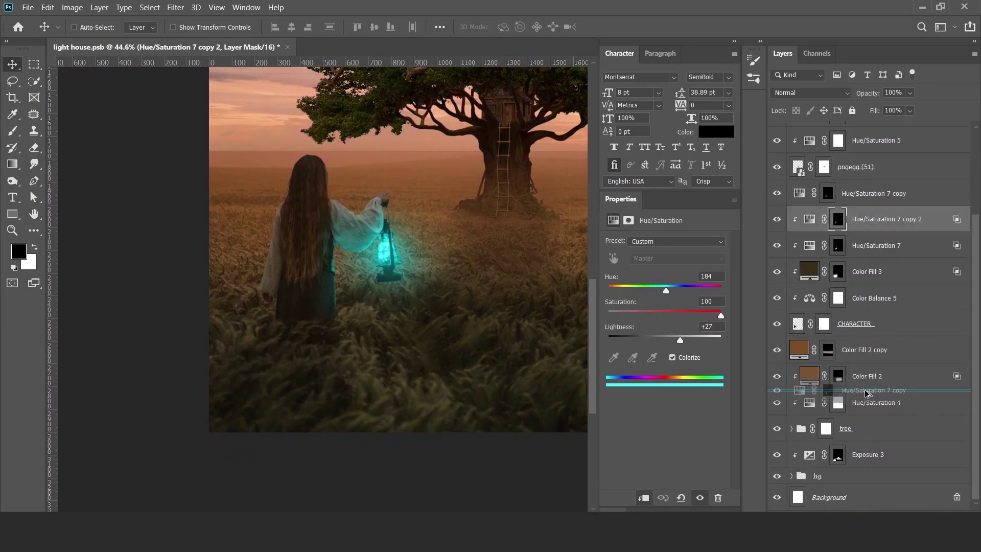
pyautogui.moveTo(868, 220); pyautogui.dragTo(869, 454)
pyautogui.hotkey('ctrl', 'i')
pyautogui.hotkey('ctrl', 'i')
pyautogui.doubleClick(899, 454)
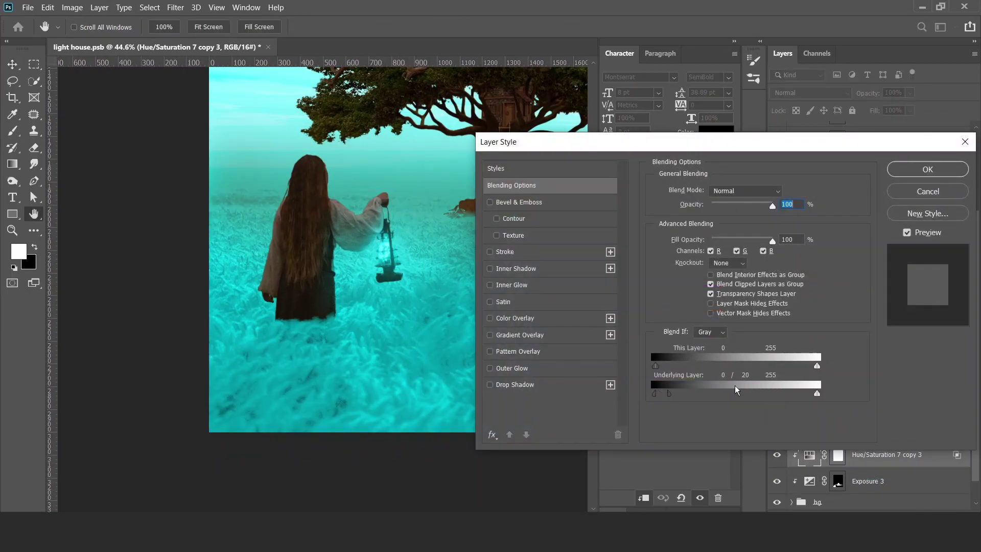
pyautogui.press('Escape')
# Paint the copy's cyan glow onto the grass at the lower left.
pyautogui.press('b')
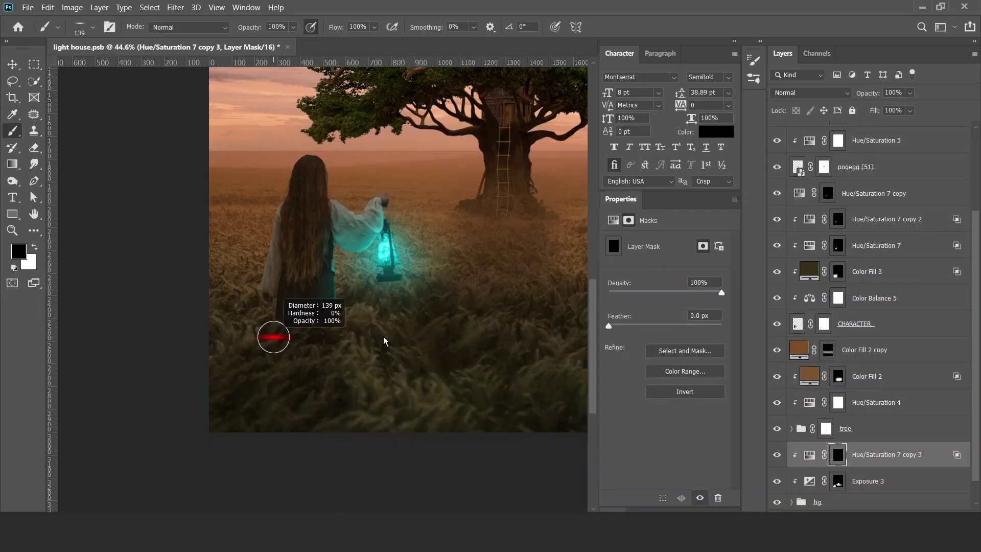
pyautogui.press('x')
pyautogui.click(241, 280)
pyautogui.press('Escape')
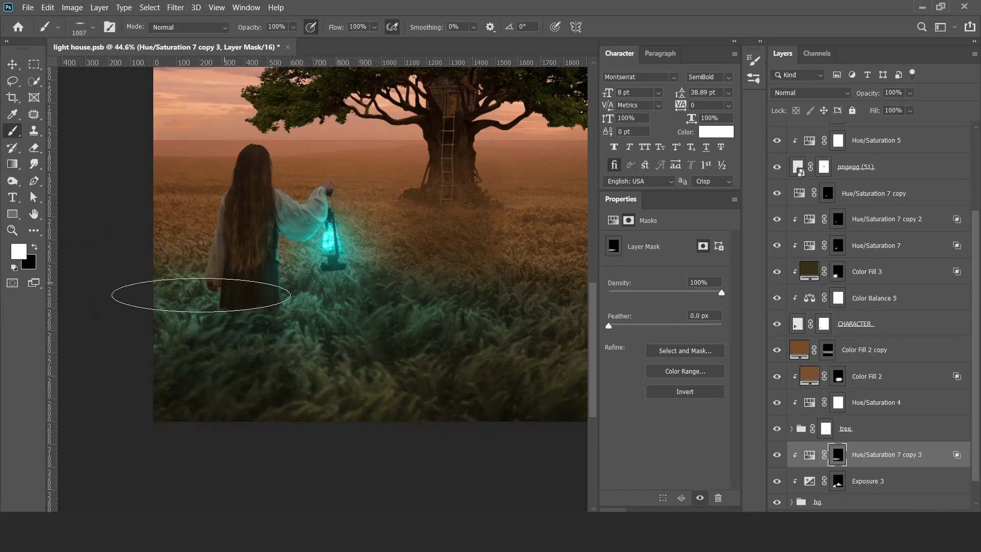
pyautogui.hscroll(2, 385, 324)
pyautogui.hscroll(2, 295, 333)
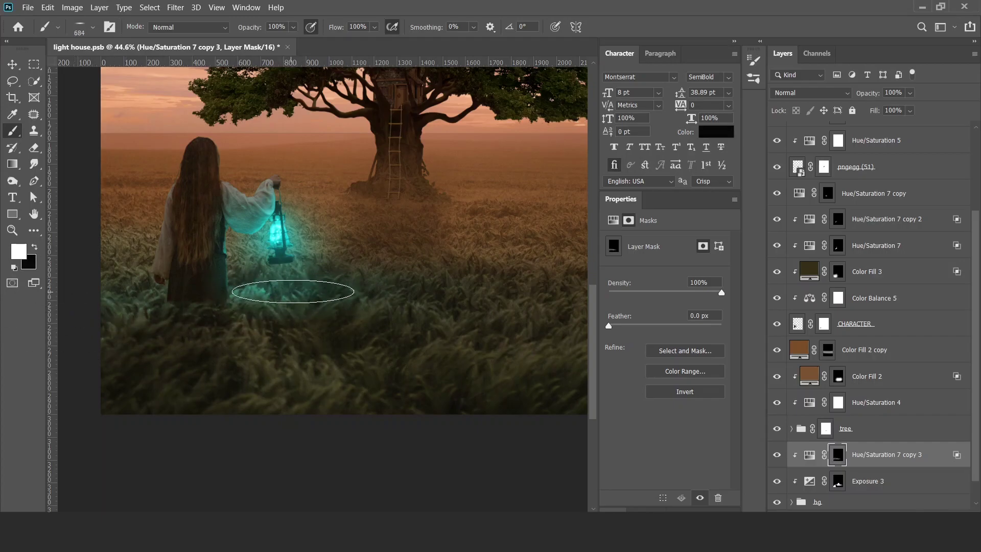
pyautogui.press('x')
pyautogui.scroll(-5, 248, 302)
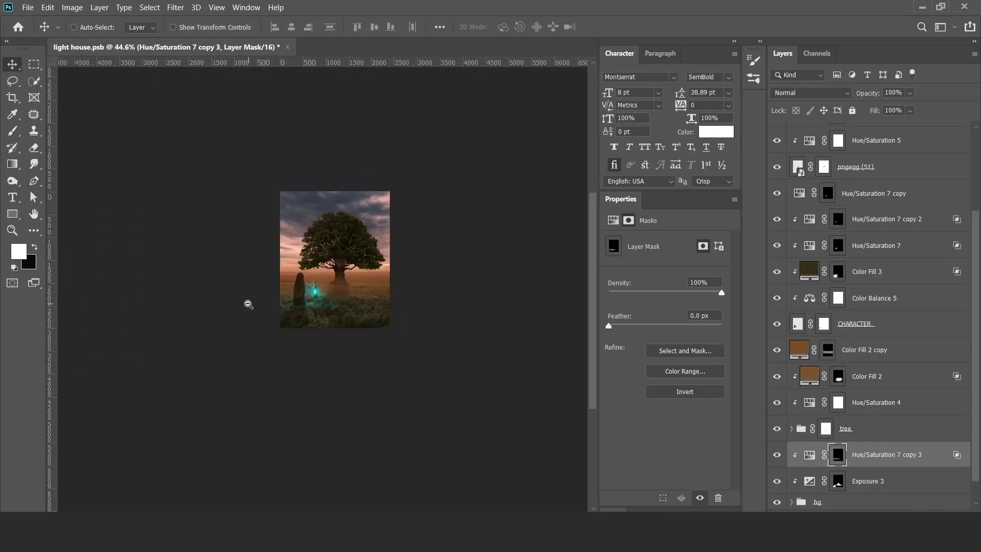
pyautogui.scroll(5, 318, 284)
pyautogui.scroll(-3, 431, 265)
pyautogui.scroll(5, 431, 265)
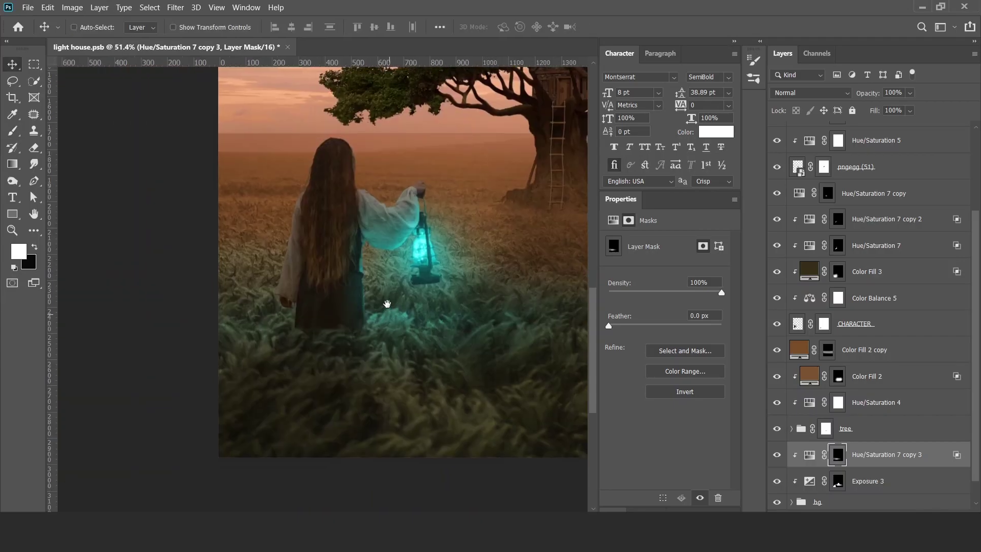
# Add a clipped, masked Exposure 3 copy painting extra glow onto the grass at her feet.
pyautogui.hotkey('alt', '[')
pyautogui.hotkey('ctrl', 'j')
pyautogui.press('x')
pyautogui.press('[')
pyautogui.press('[')
pyautogui.press('[')
pyautogui.hotkey('alt', '[')
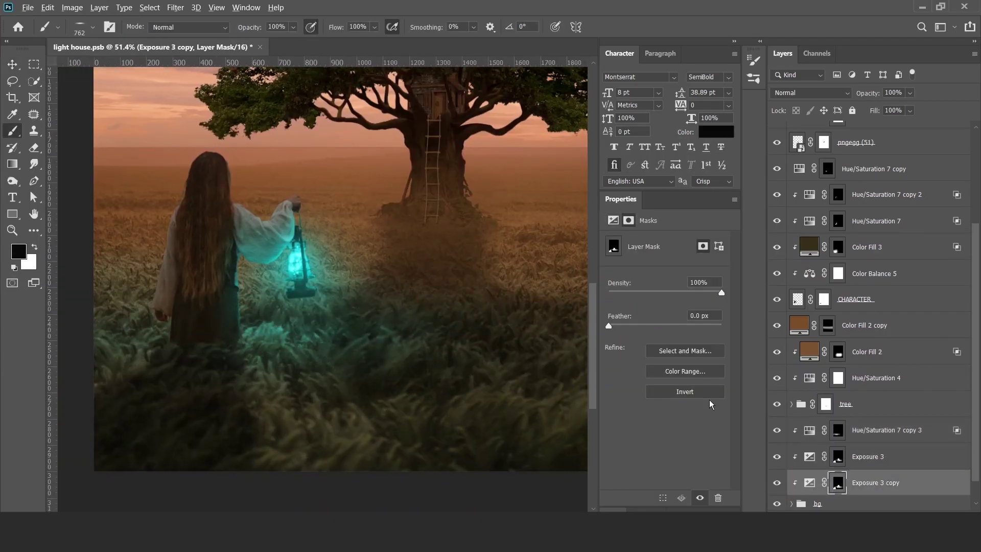
pyautogui.hotkey('alt', 'BackSpace')
pyautogui.moveTo(418, 225); pyautogui.dragTo(436, 241)
pyautogui.press('x')
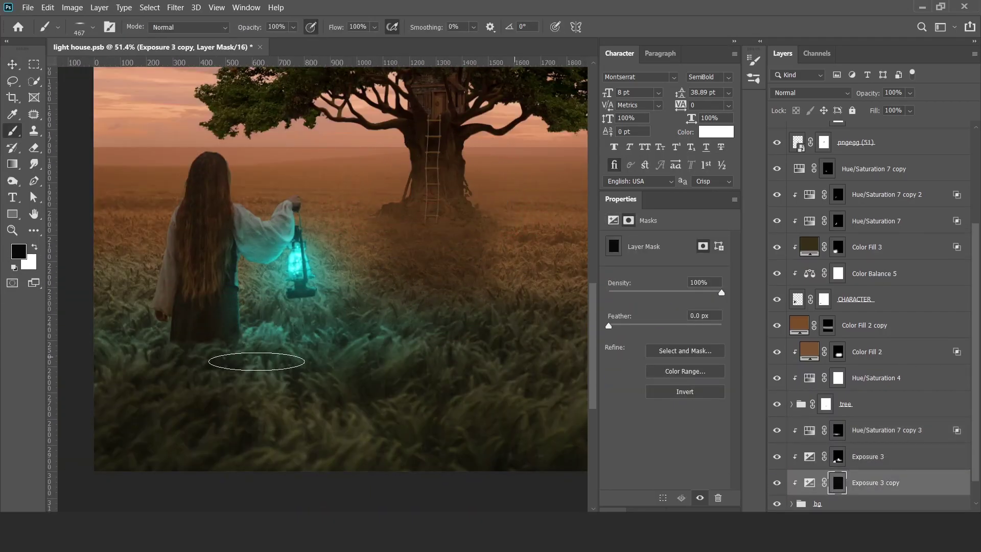
# Save the composite with Ctrl+S.
pyautogui.press('v')
pyautogui.scroll(-3, 324, 309)
pyautogui.scroll(2, 378, 341)
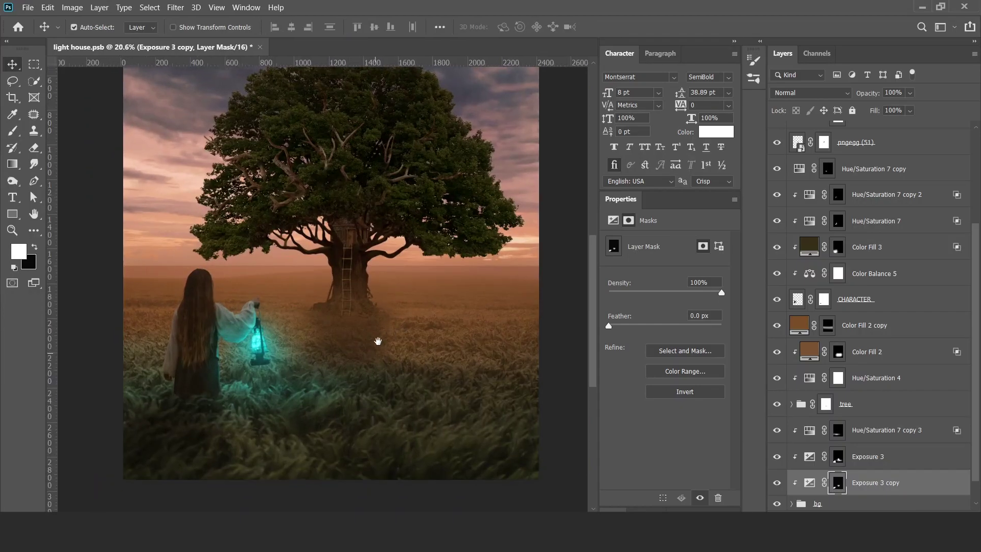
pyautogui.hotkey('ctrl', 's')
pyautogui.scroll(5, 979, 371)
# Duplicate the cyan glow layer as Hue/Saturation 7 copy 4 with a black mask.
pyautogui.click(868, 306)
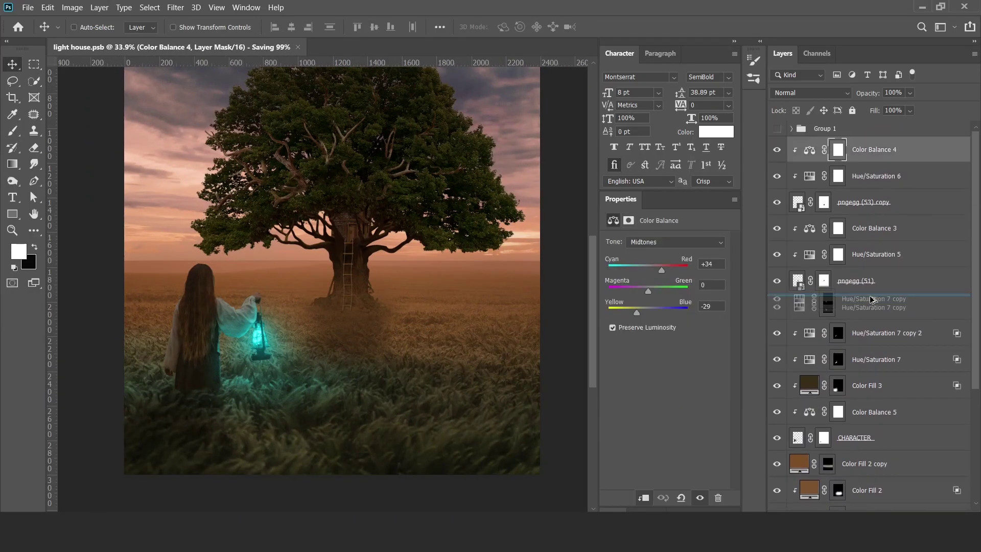
pyautogui.hotkey('ctrl', 'j')
pyautogui.hotkey('ctrl', 'i')
pyautogui.hotkey('ctrl', 'BackSpace')
pyautogui.press('b')
# Paint misty cyan glow across the grass near the lantern with the Smoke brush.
pyautogui.rightClick(341, 299)
pyautogui.moveTo(944, 240); pyautogui.dragTo(940, 364)
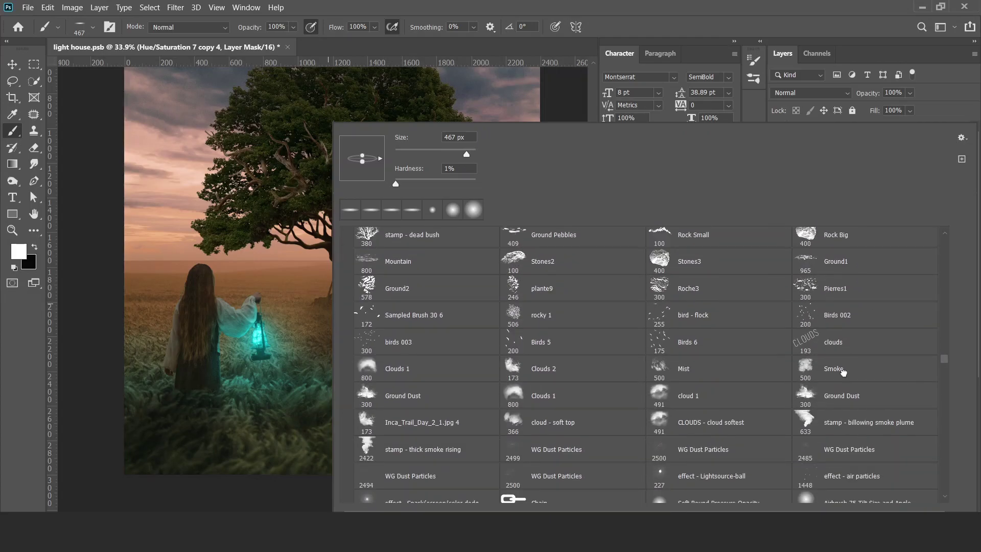
pyautogui.doubleClick(843, 373)
pyautogui.moveTo(159, 365); pyautogui.dragTo(258, 365)
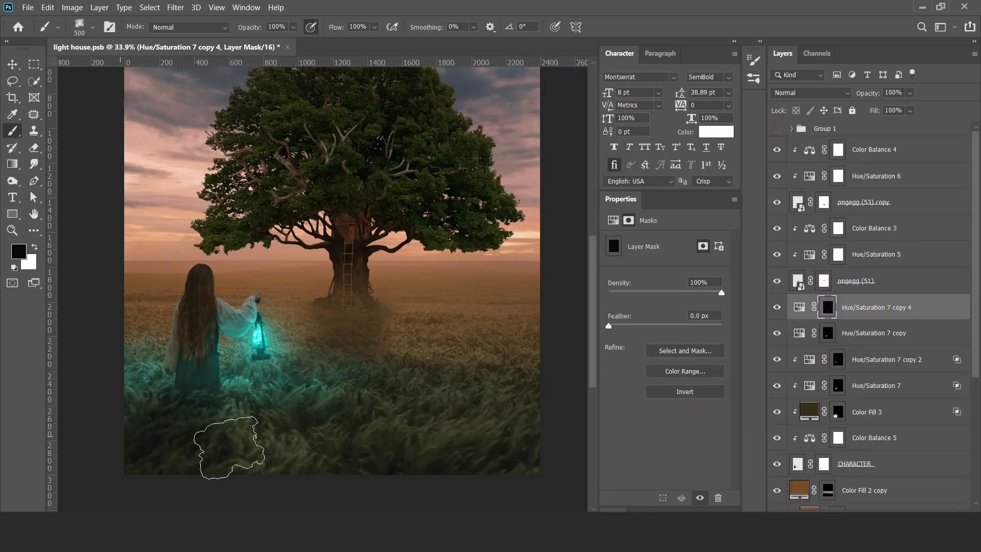
pyautogui.moveTo(230, 447); pyautogui.dragTo(389, 383)
# Try an 8.8 px mask feather, undo it, and toggle the grass glow to compare.
pyautogui.press('v')
pyautogui.moveTo(609, 325); pyautogui.dragTo(654, 327)
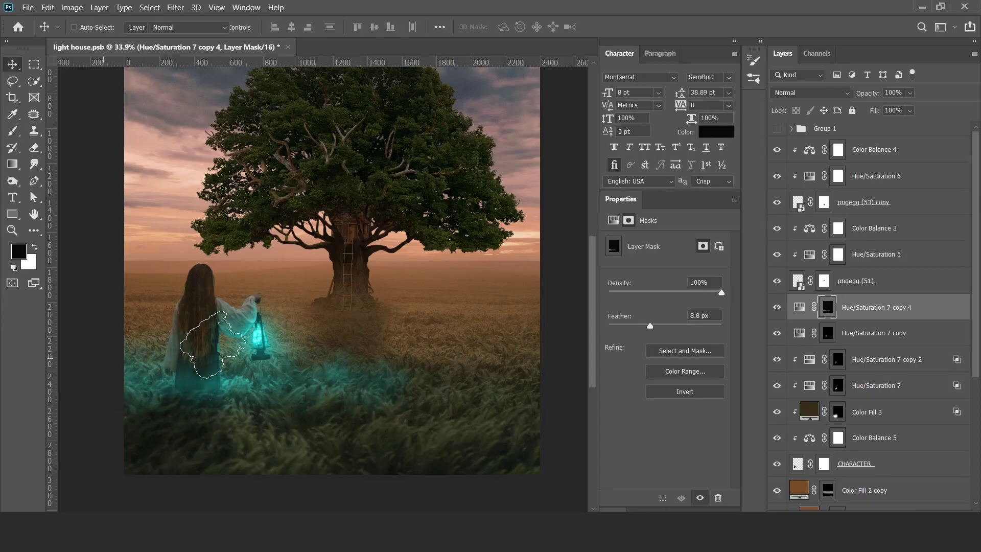
pyautogui.hotkey('ctrl', 'z')
pyautogui.scroll(-2, 372, 351)
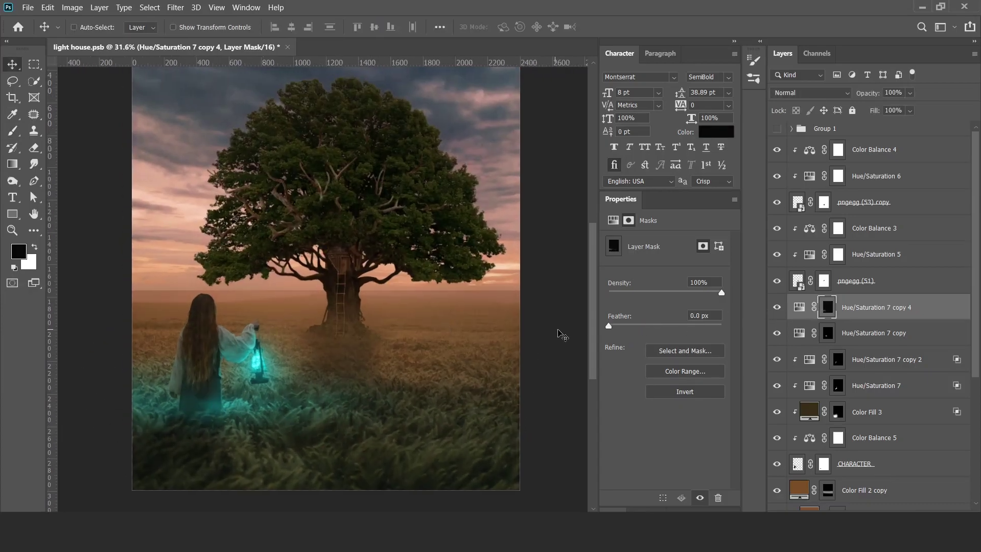
pyautogui.click(798, 308)
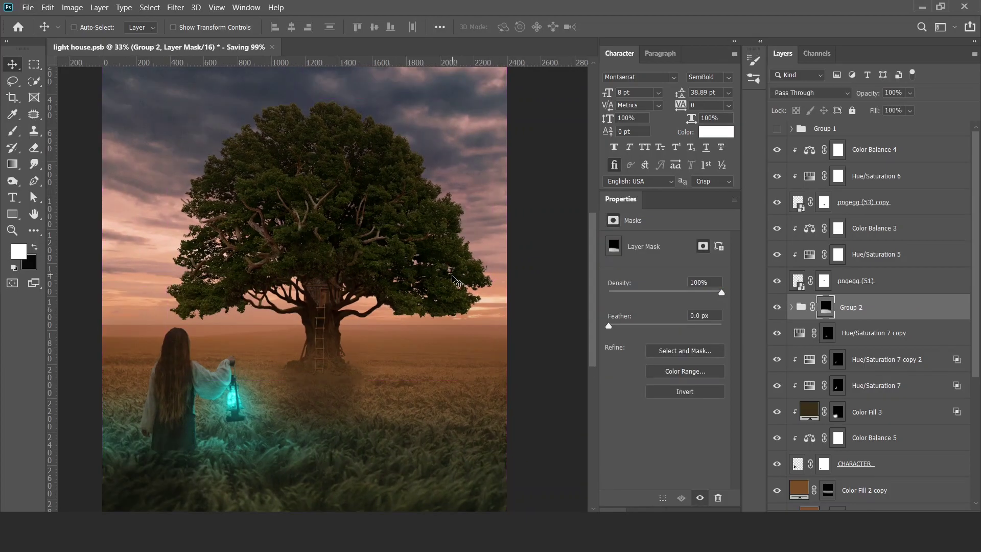
# Show Color Fill 1 copy 2 and add a colorized orange Hue/Saturation, hue 29, saturation 100.
pyautogui.scroll(-2, 454, 280)
pyautogui.scroll(-10, 868, 306)
pyautogui.click(868, 313)
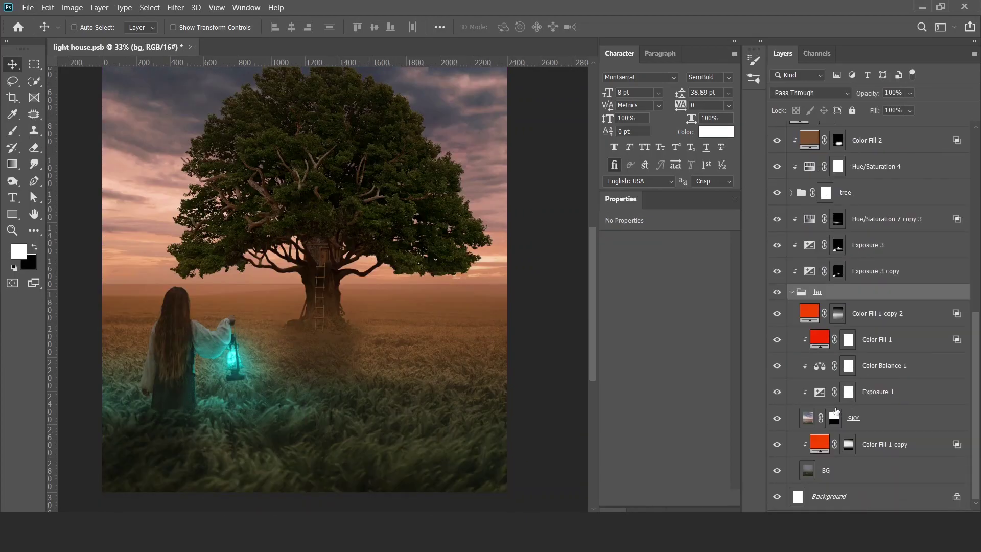
pyautogui.click(777, 313)
pyautogui.click(902, 478)
pyautogui.click(919, 384)
pyautogui.click(672, 357)
pyautogui.moveTo(611, 286); pyautogui.dragTo(618, 287)
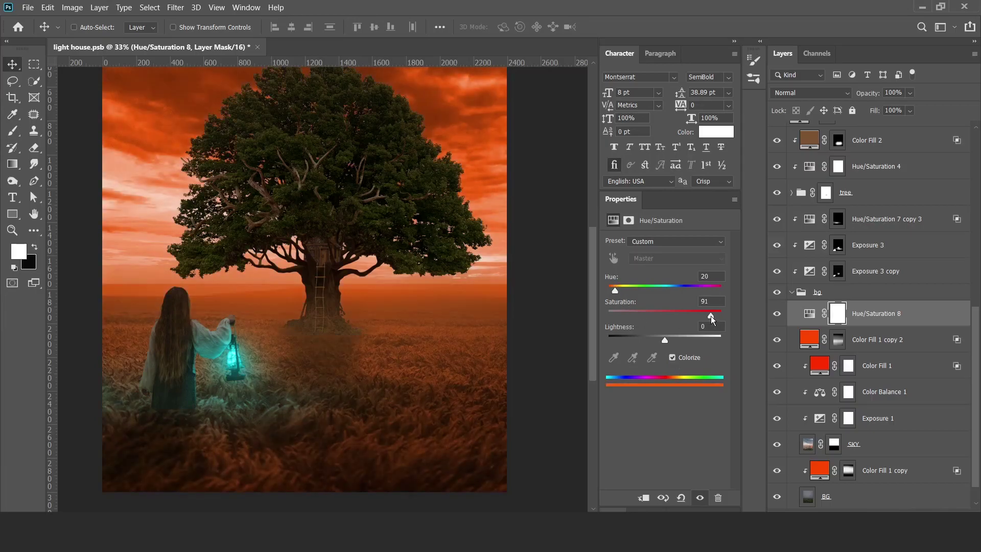
pyautogui.moveTo(711, 313); pyautogui.dragTo(687, 313)
# Split the tint's Blend If underlying slider so dark tones show through.
pyautogui.doubleClick(950, 313)
pyautogui.moveTo(653, 393); pyautogui.dragTo(728, 393)
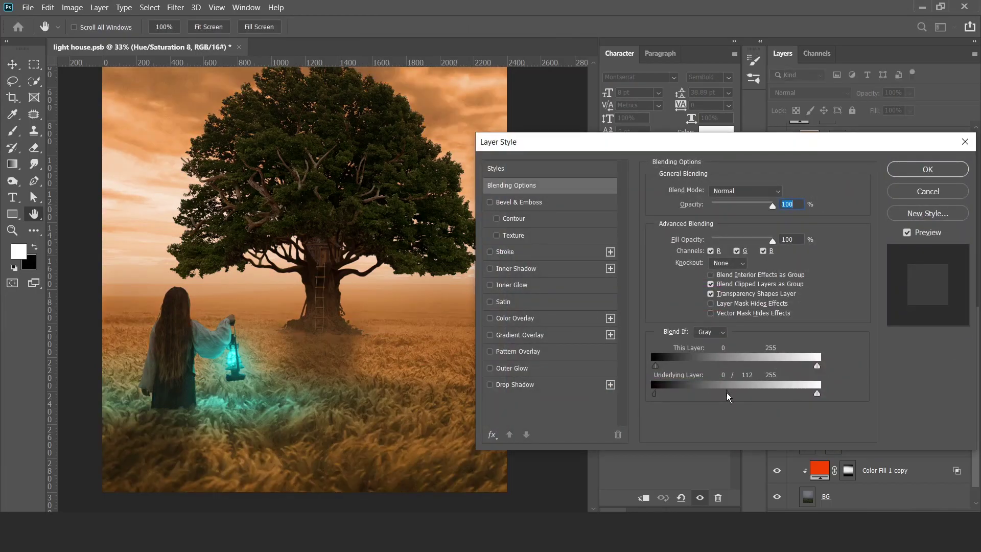
pyautogui.click(927, 169)
# Fill the tint's mask black and paint the warm tint back near the horizon.
pyautogui.press('b')
pyautogui.hotkey('ctrl', 'i')
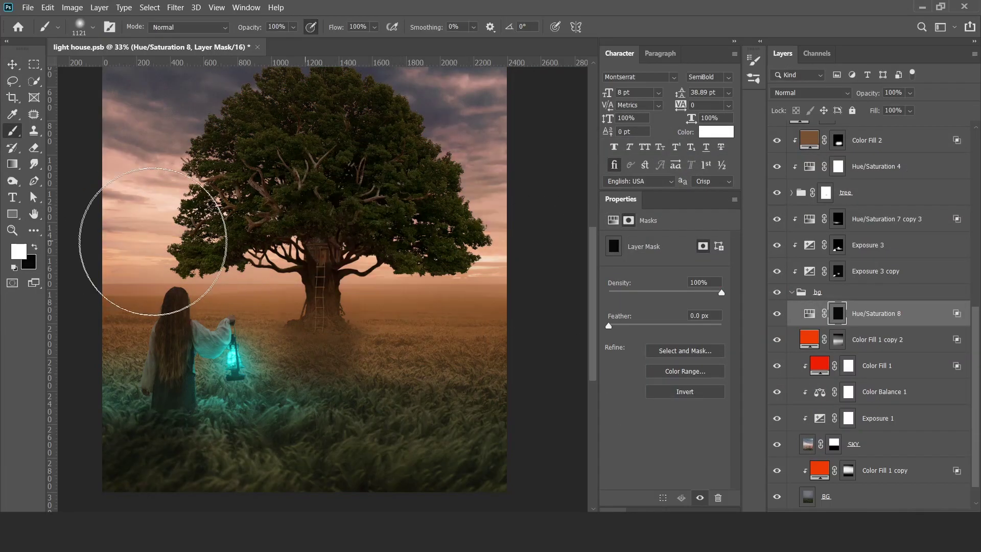
pyautogui.moveTo(152, 241); pyautogui.dragTo(252, 176)
pyautogui.hotkey('ctrl', '0')
pyautogui.press('v')
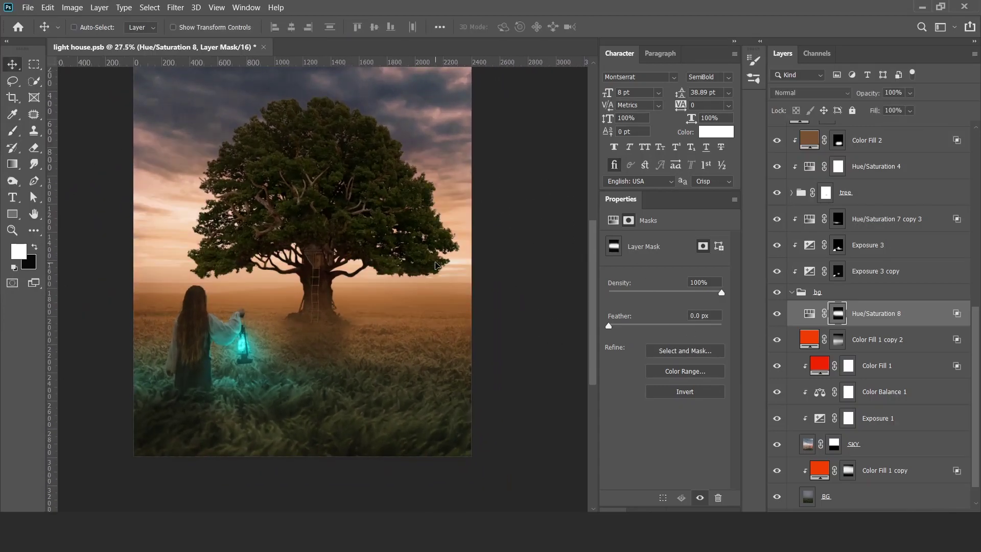
# Lower the tint lightness to +33 and save the document.
pyautogui.hotkey('ctrl', '2')
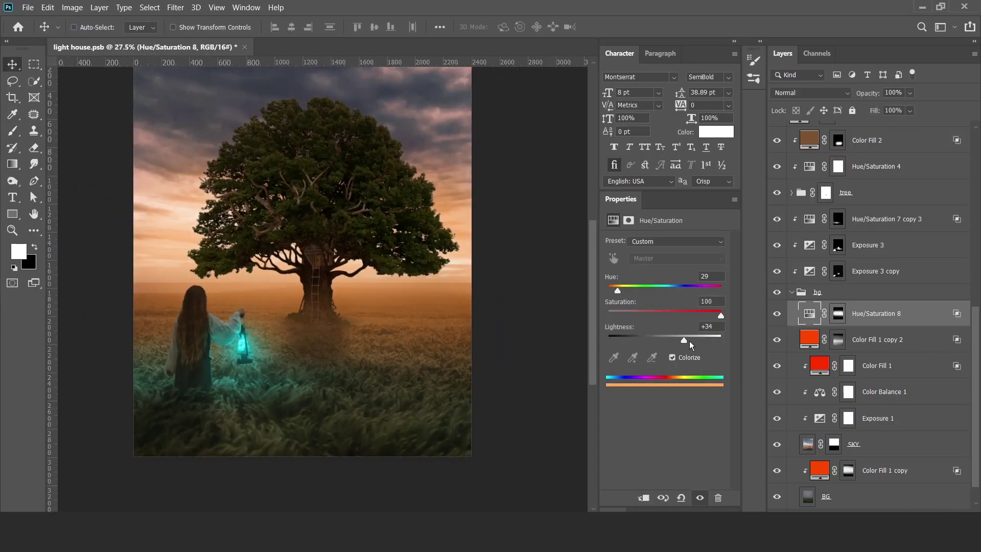
pyautogui.moveTo(688, 338); pyautogui.dragTo(681, 332)
pyautogui.moveTo(315, 250)
pyautogui.mouseDown()
pyautogui.moveTo(334, 290)
pyautogui.moveTo(338, 260)
pyautogui.mouseUp()
pyautogui.hotkey('ctrl', 's')
# Copy the tint adjustment above Color Fill 2 and hide it with an inverted black mask.
pyautogui.moveTo(812, 313); pyautogui.dragTo(838, 164)
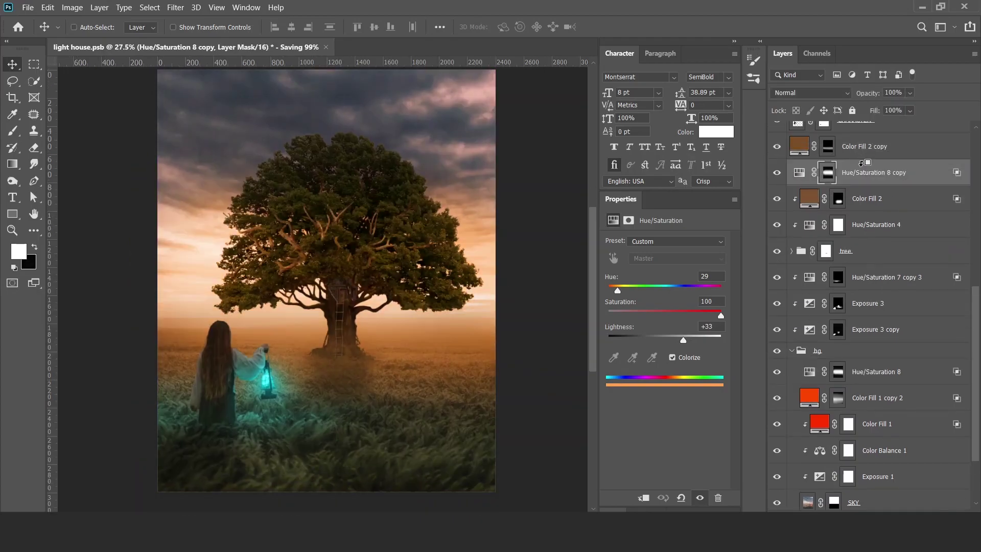
pyautogui.click(838, 176)
pyautogui.hotkey('ctrl', 'i')
pyautogui.press('b')
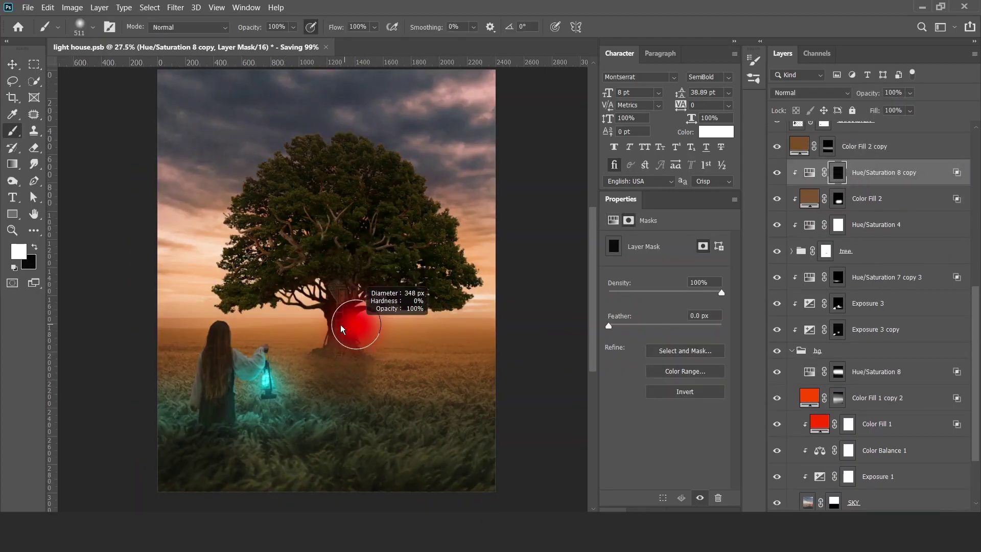
pyautogui.press('v')
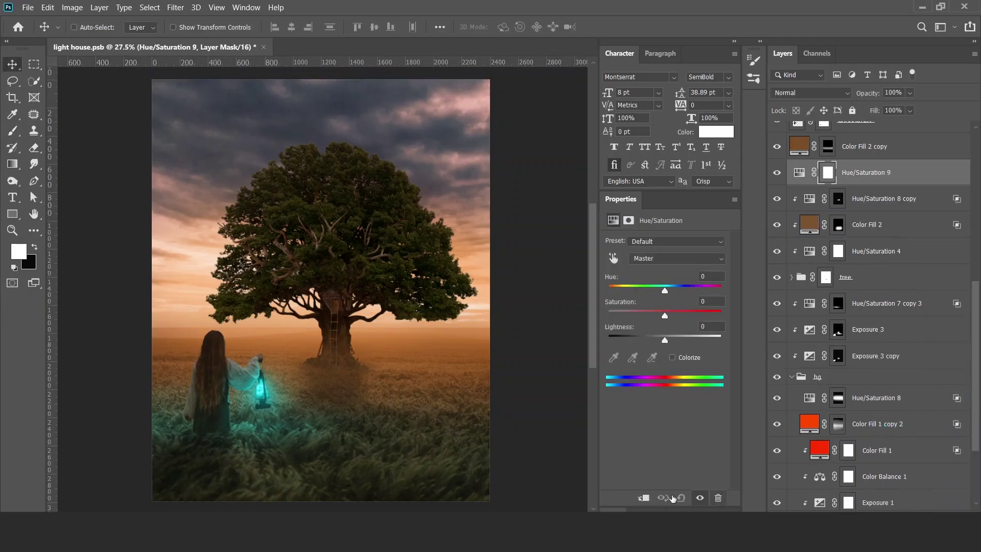
# Add a clipped colorized Hue/Saturation 9 at hue 29, with Blend If keeping it off the darkest tree tones.
pyautogui.click(673, 357)
pyautogui.moveTo(665, 338); pyautogui.dragTo(687, 342)
pyautogui.moveTo(636, 315); pyautogui.dragTo(677, 315)
pyautogui.moveTo(608, 290); pyautogui.dragTo(618, 292)
pyautogui.doubleClick(909, 172)
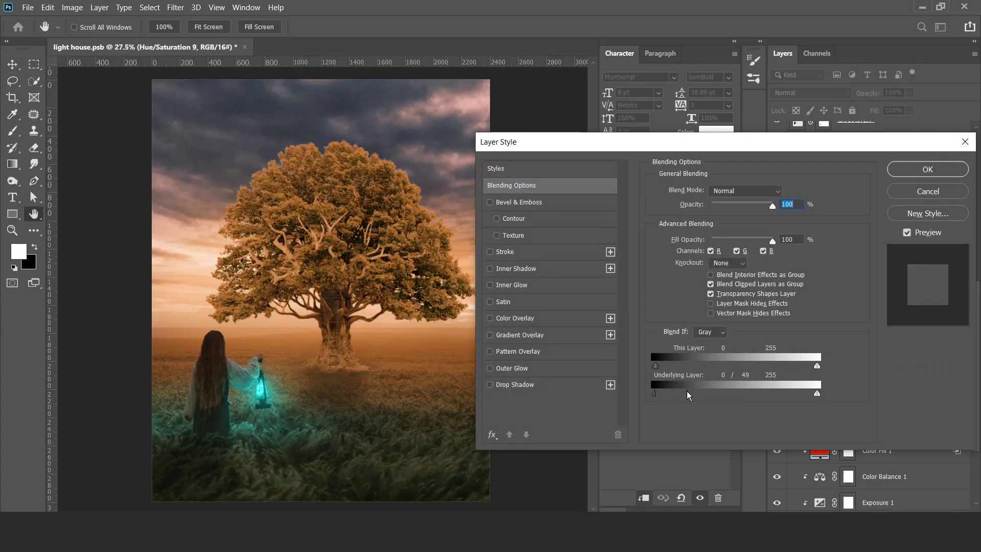
pyautogui.click(937, 168)
pyautogui.click(838, 172)
# Invert Hue/Saturation 9's mask to black and paint the warm tint back onto the tree.
pyautogui.hotkey('ctrl', 'i')
pyautogui.press('b')
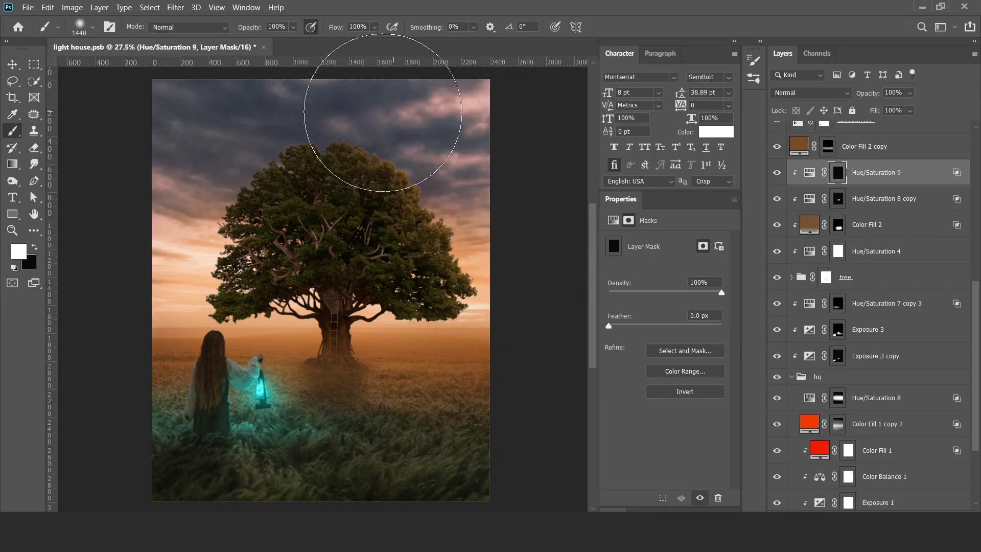
pyautogui.press('x')
pyautogui.click(869, 251)
pyautogui.press('v')
pyautogui.press('x')
pyautogui.moveTo(664, 339); pyautogui.dragTo(645, 315)
# Show Hue/Saturation 9 again, target its mask, and set a much smaller white brush.
pyautogui.click(776, 172)
pyautogui.click(837, 172)
pyautogui.press('b')
pyautogui.press('x')
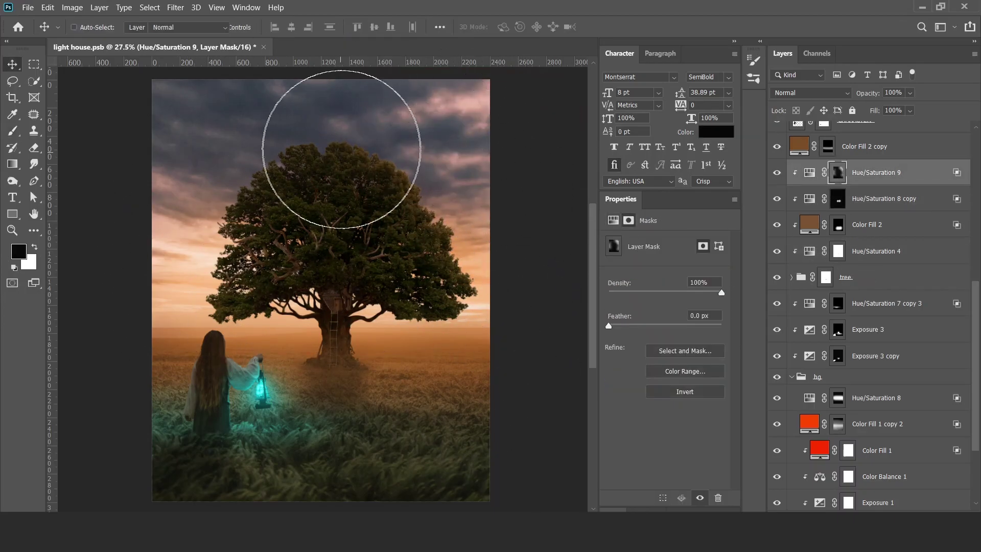
pyautogui.click(472, 334)
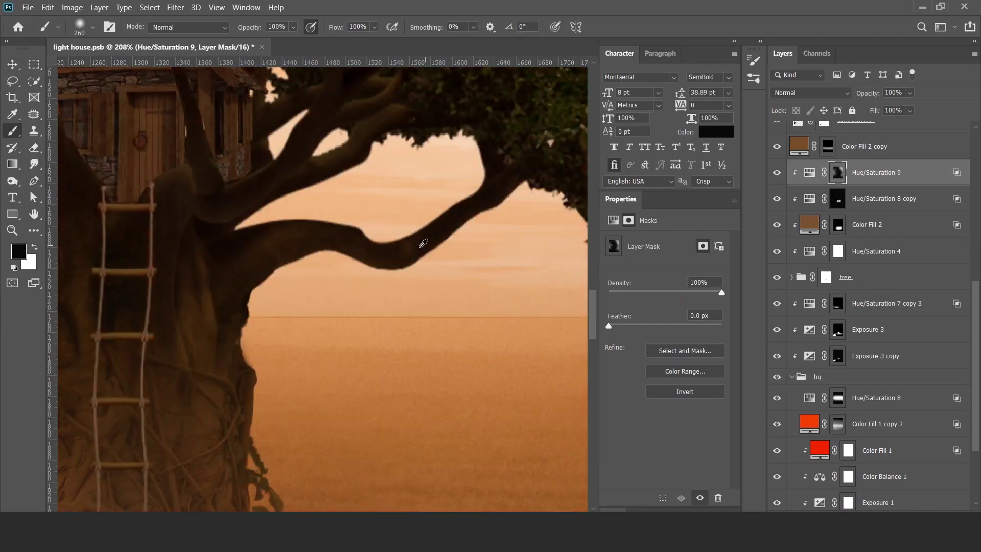
pyautogui.rightClick(337, 122)
pyautogui.doubleClick(388, 237)
pyautogui.press('x')
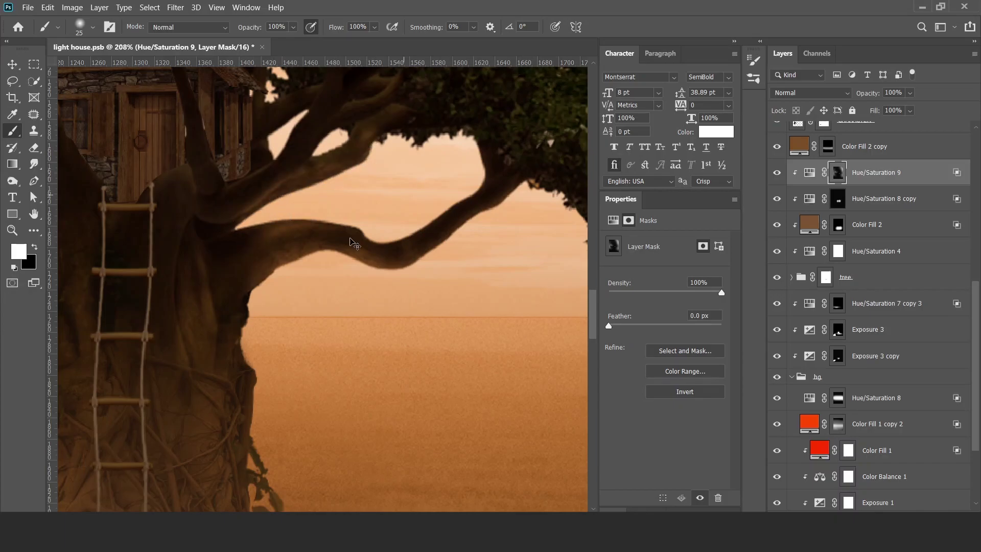
# Paint white along the upper-left branch edges to reveal the orange rim light.
pyautogui.scroll(-5, 352, 243)
pyautogui.scroll(-2, 347, 394)
pyautogui.scroll(2, 401, 373)
pyautogui.scroll(1, 401, 373)
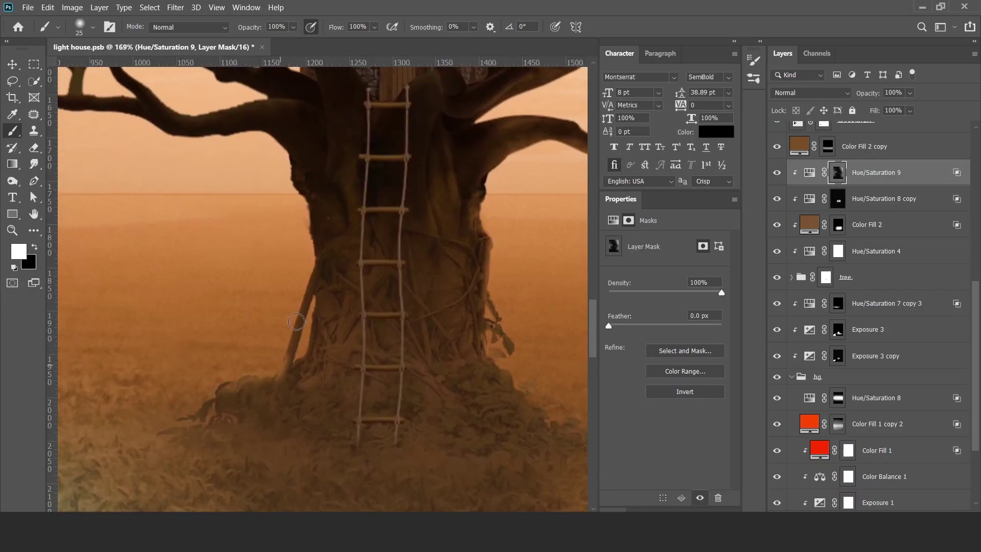
pyautogui.moveTo(259, 151); pyautogui.dragTo(407, 169)
pyautogui.scroll(2, 134, 119)
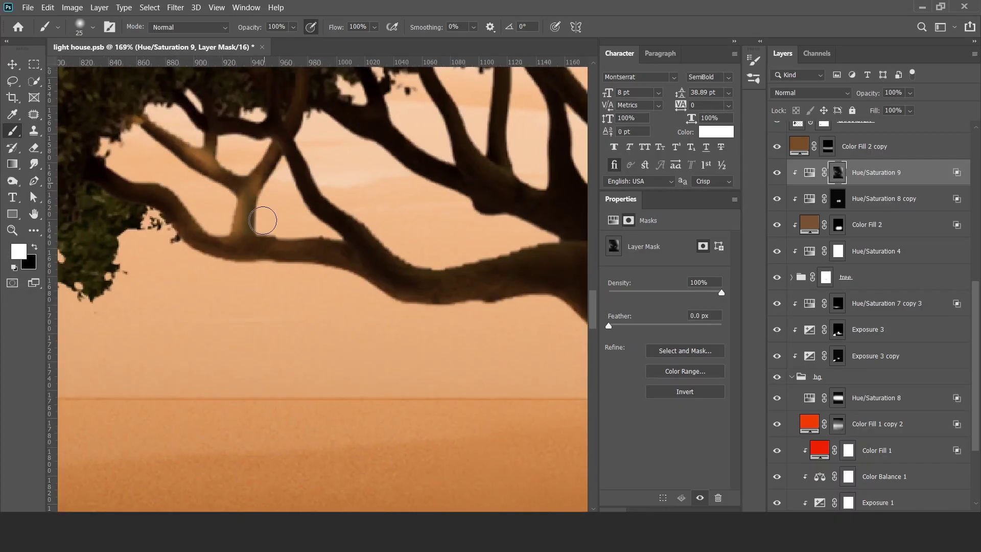
pyautogui.scroll(3, 521, 248)
pyautogui.press('x')
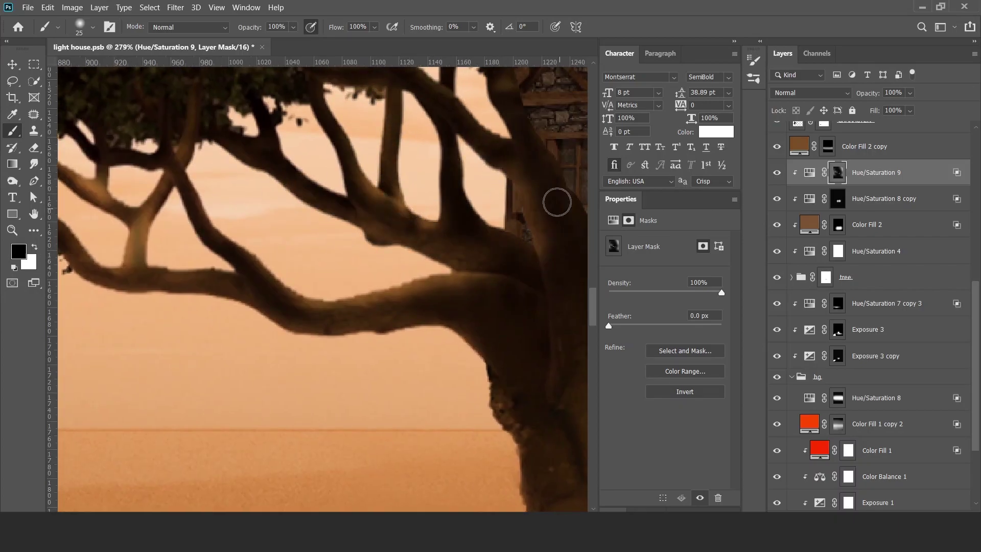
pyautogui.press('x')
pyautogui.scroll(3, 353, 208)
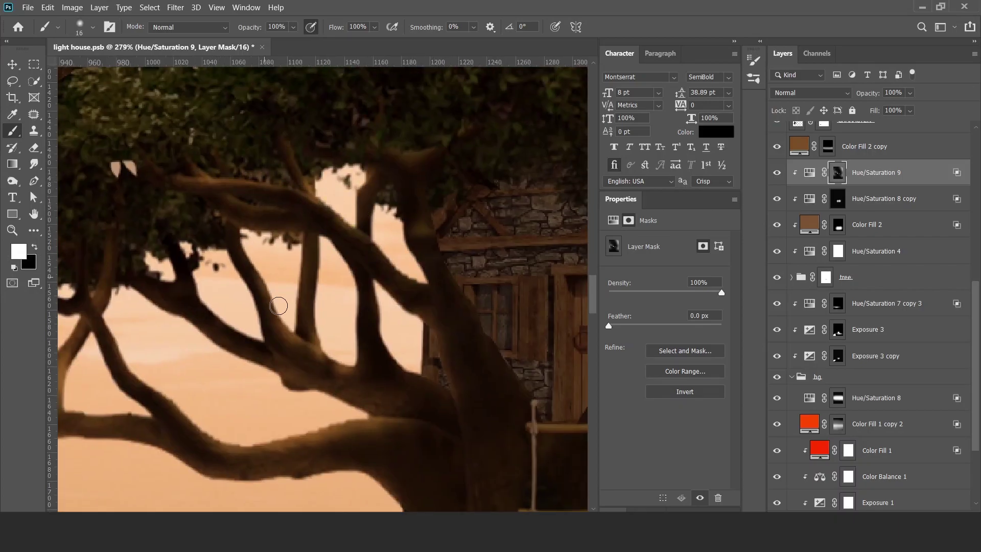
pyautogui.scroll(-5, 475, 311)
# Return to the Move tool and save the document.
pyautogui.press('x')
pyautogui.scroll(-5, 303, 263)
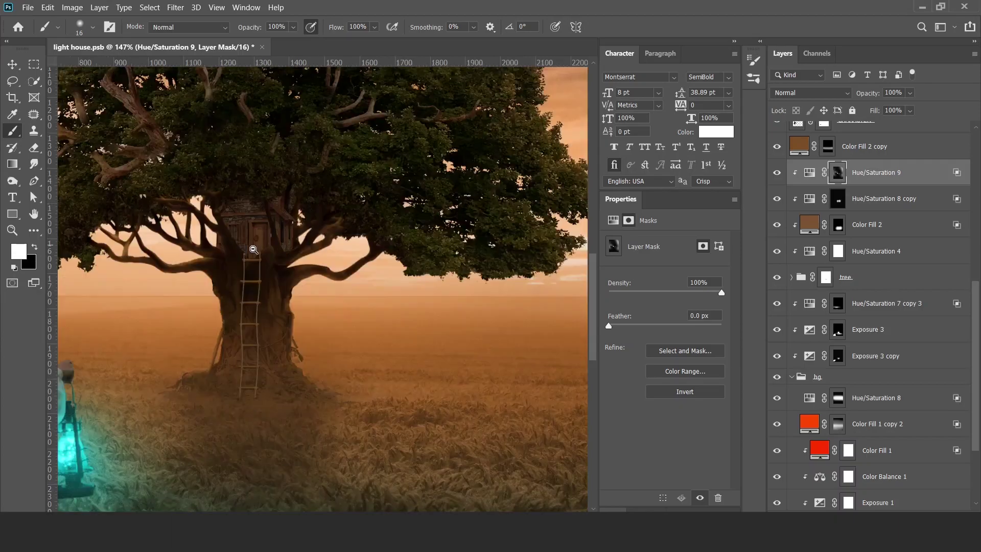
pyautogui.press('v')
pyautogui.hotkey('ctrl', 's')
pyautogui.scroll(-2, 876, 384)
# Lower Exposure 2 copy to darken the treehouse and hide it with an inverted black mask.
pyautogui.click(876, 380)
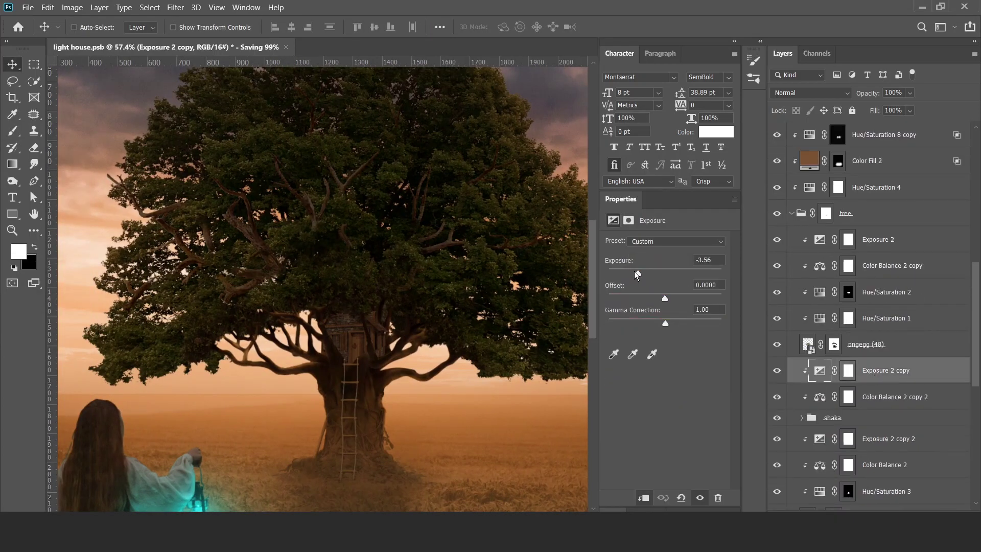
pyautogui.scroll(-2, 282, 252)
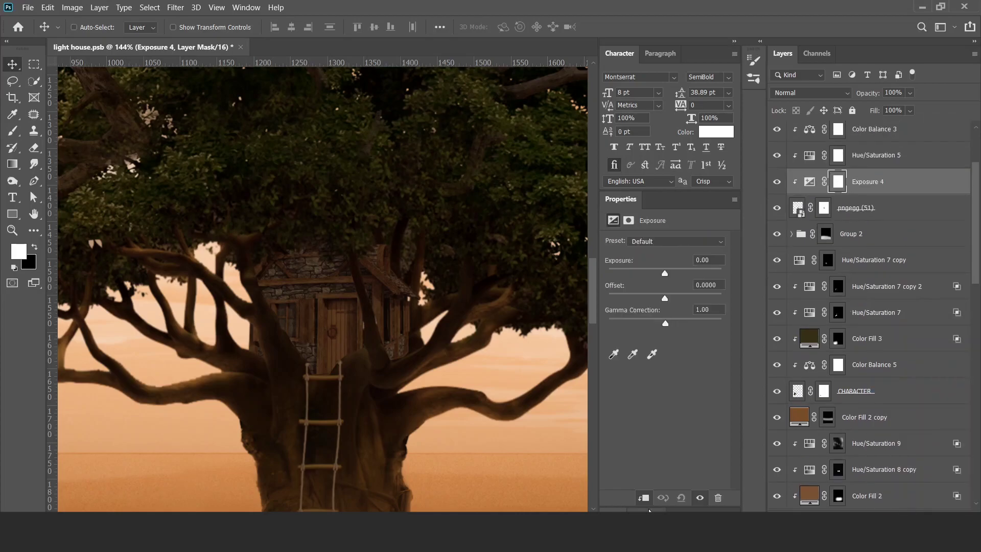
pyautogui.moveTo(661, 273); pyautogui.dragTo(637, 274)
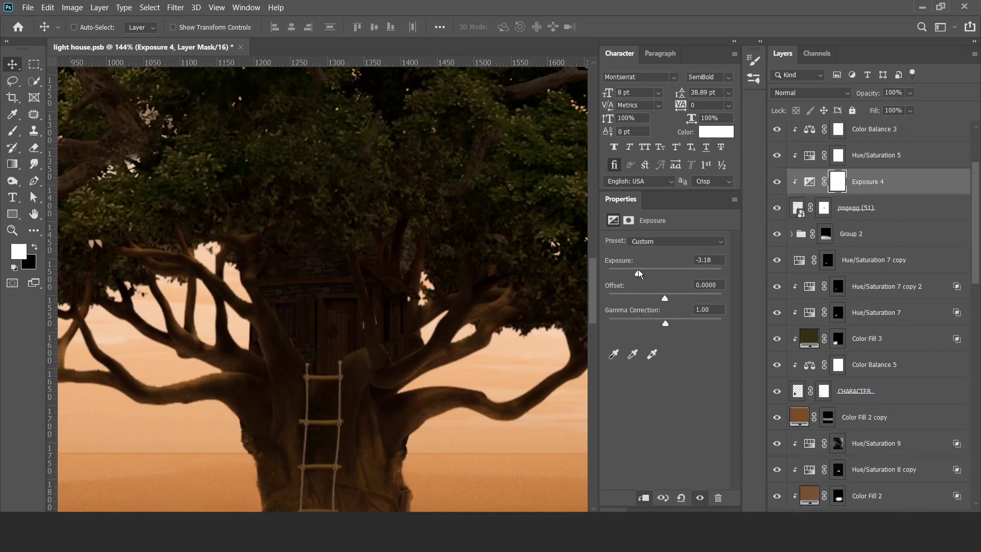
pyautogui.hotkey('ctrl', 'i')
pyautogui.press('b')
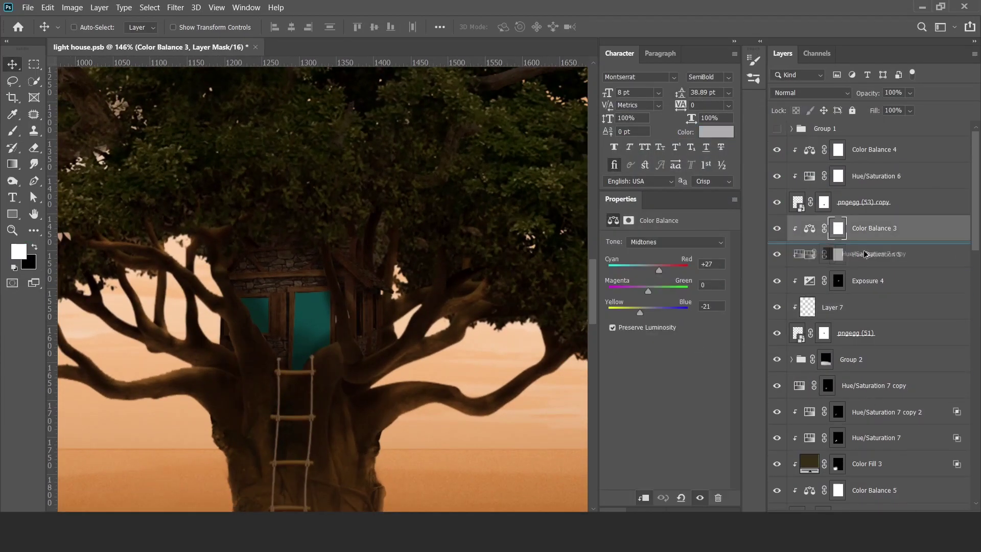
# Fill the window selection with light cyan #c7f4fc on Layer 7, placed above Color Balance 3.
pyautogui.moveTo(865, 254); pyautogui.dragTo(865, 243)
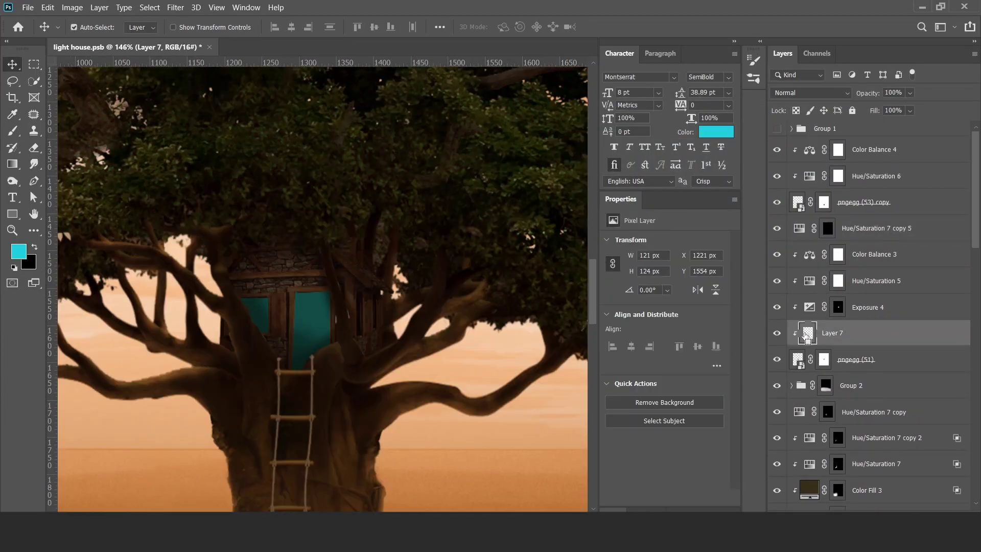
pyautogui.click(19, 251)
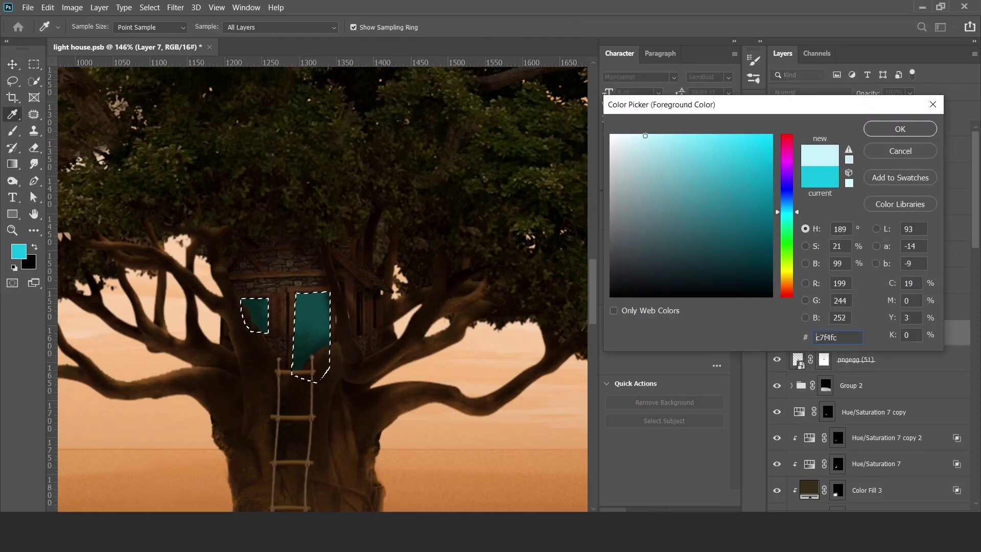
pyautogui.click(897, 125)
pyautogui.hotkey('alt', 'BackSpace')
pyautogui.hotkey('ctrl', 'd')
pyautogui.moveTo(817, 333); pyautogui.dragTo(831, 268)
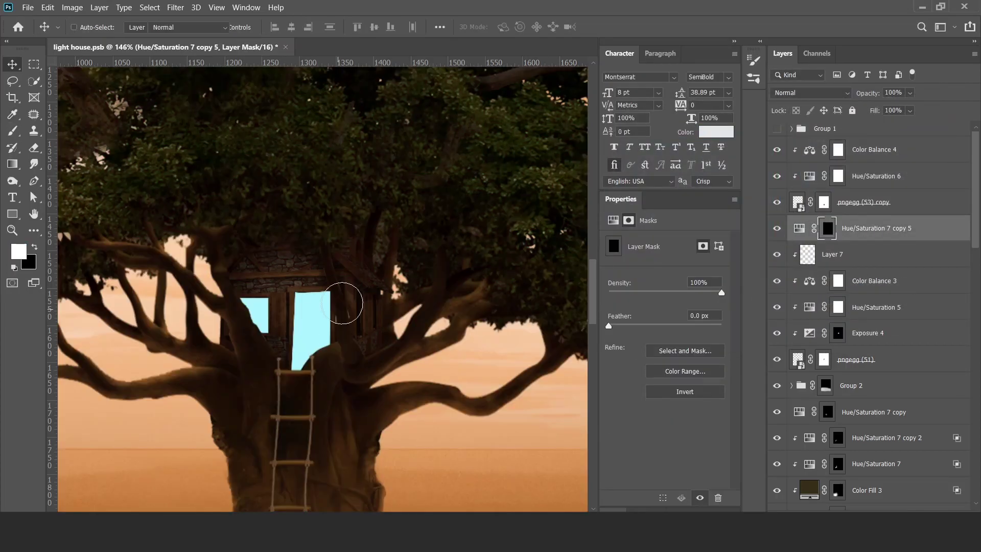
# Duplicate the window fill, unclip it, and apply a 3.2 px Gaussian Blur for a glow.
pyautogui.hotkey('ctrl', 'j')
pyautogui.hotkey('ctrl', 'alt', 'g')
pyautogui.click(175, 7)
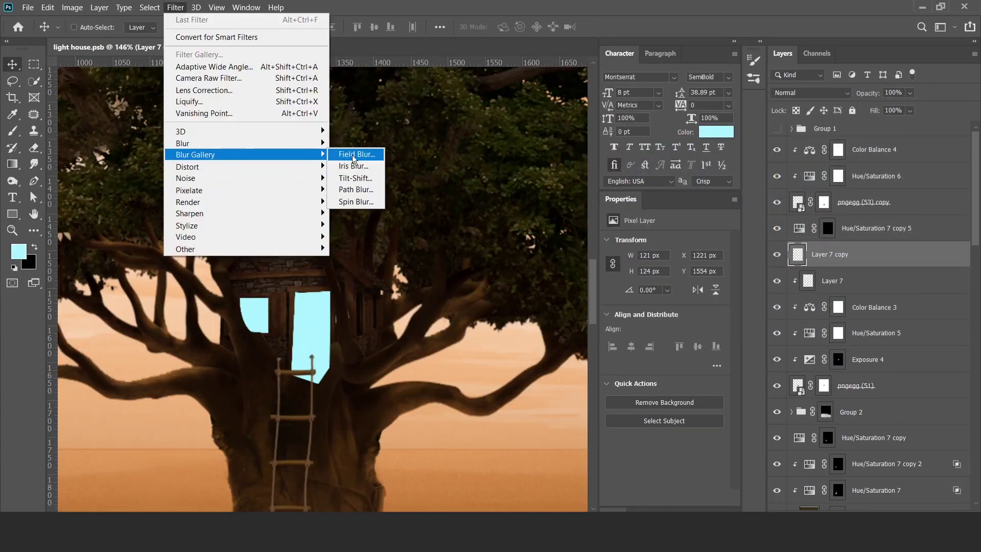
pyautogui.click(352, 151)
pyautogui.click(502, 26)
pyautogui.click(176, 7)
pyautogui.click(357, 186)
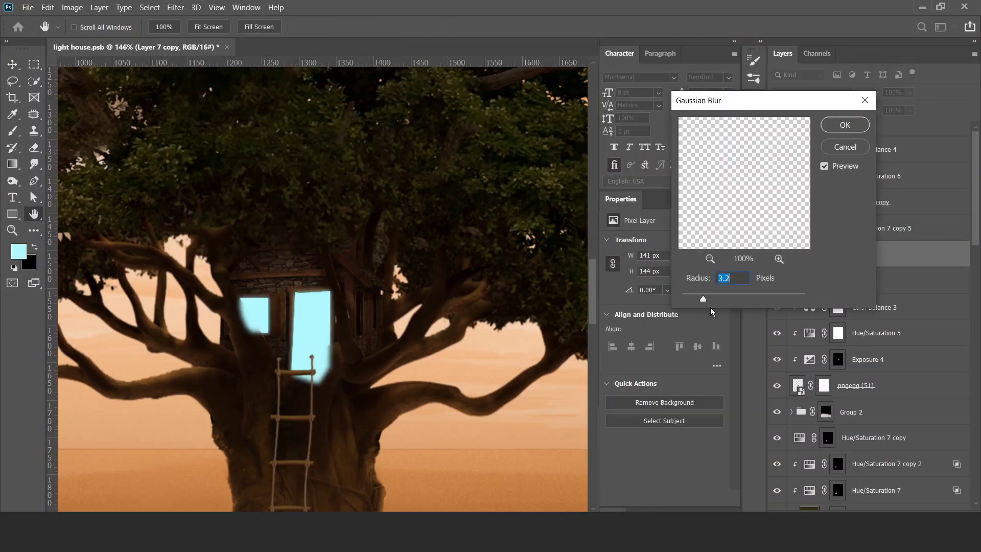
pyautogui.press('Return')
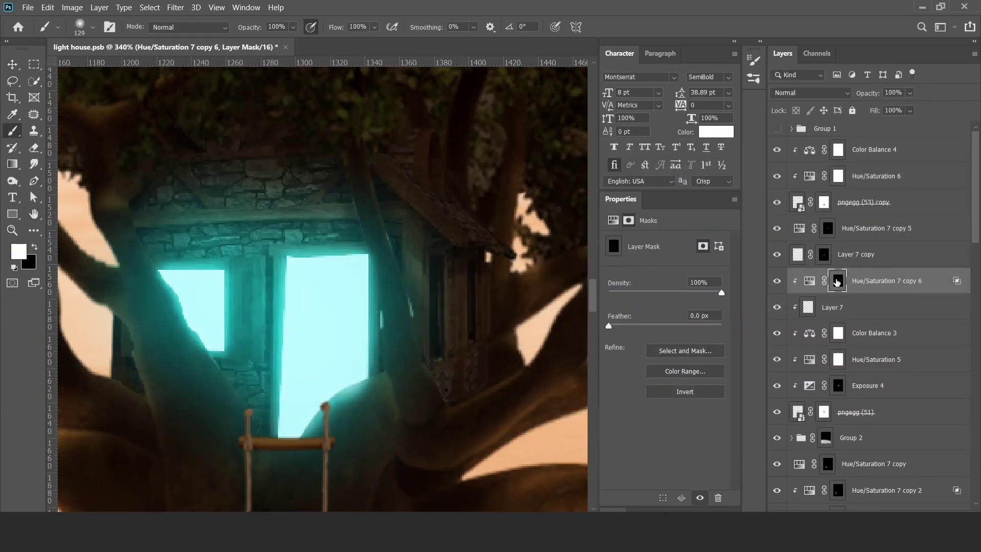
# Set a smaller black-and-white brush on the glow adjustment's mask.
pyautogui.moveTo(149, 210); pyautogui.dragTo(367, 217)
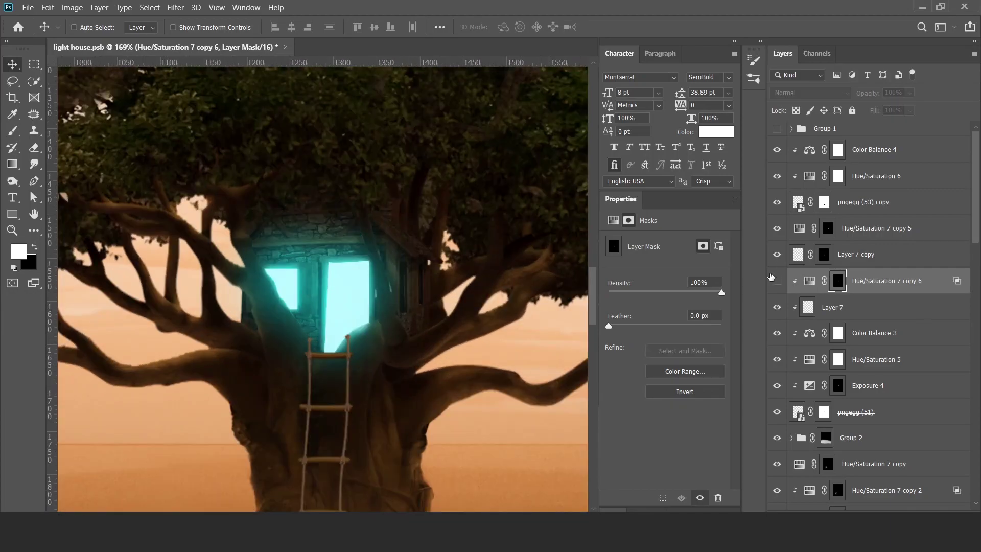
pyautogui.click(840, 236)
pyautogui.press('b')
pyautogui.press('x')
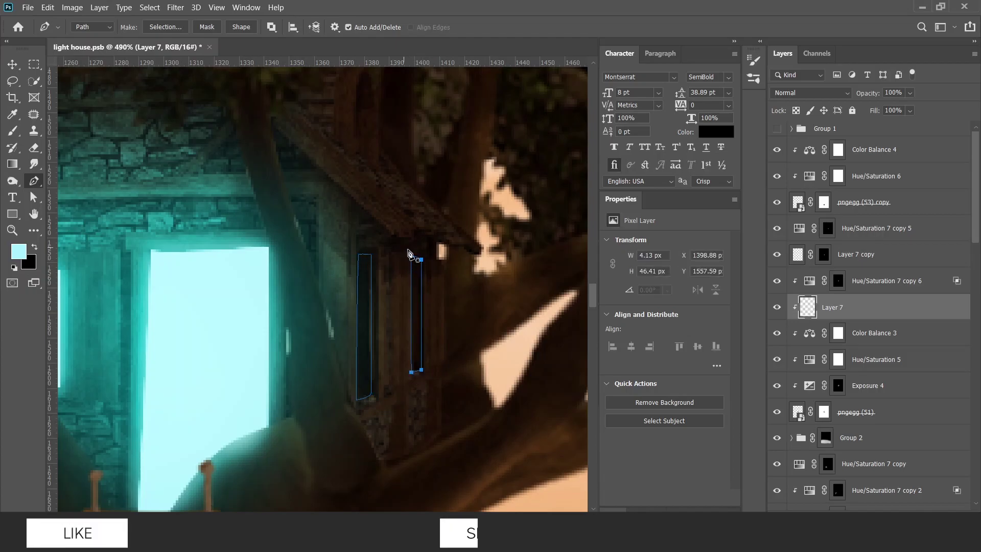
# Fill the narrow window outlines with cyan, copy the fill to a new layer, and raise it.
pyautogui.hotkey('ctrl', 'Return')
pyautogui.hotkey('alt', 'BackSpace')
pyautogui.hotkey('ctrl', 'd')
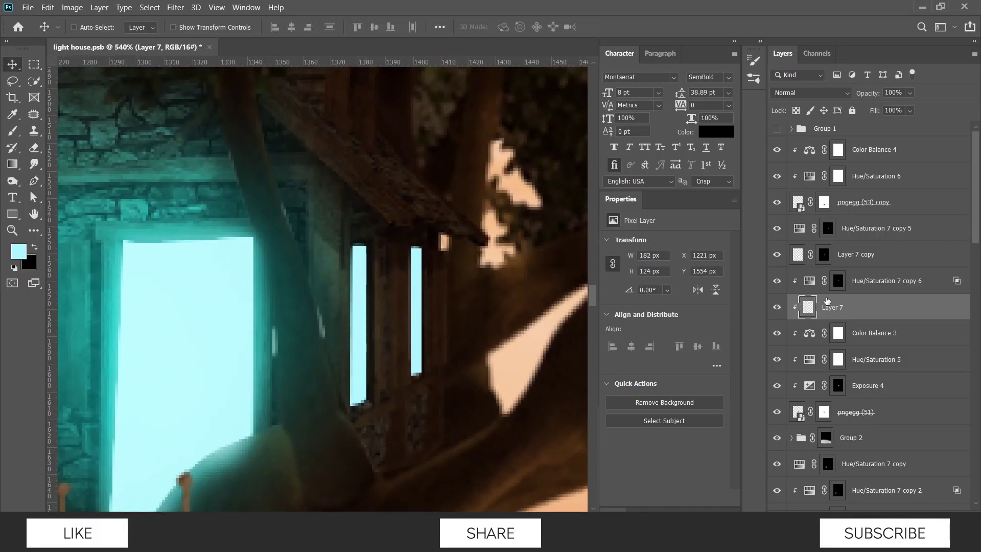
pyautogui.hotkey('ctrl', 'j')
pyautogui.press('v')
pyautogui.moveTo(827, 284); pyautogui.dragTo(853, 315)
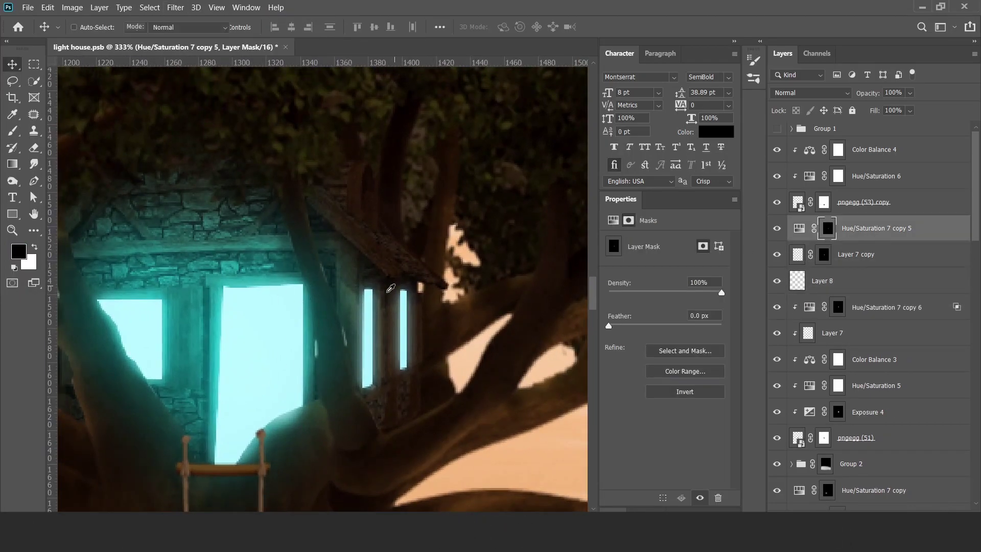
# Paint glow over the narrow side windows and move the glow layer up the stack.
pyautogui.click(381, 329)
pyautogui.scroll(-3, 381, 330)
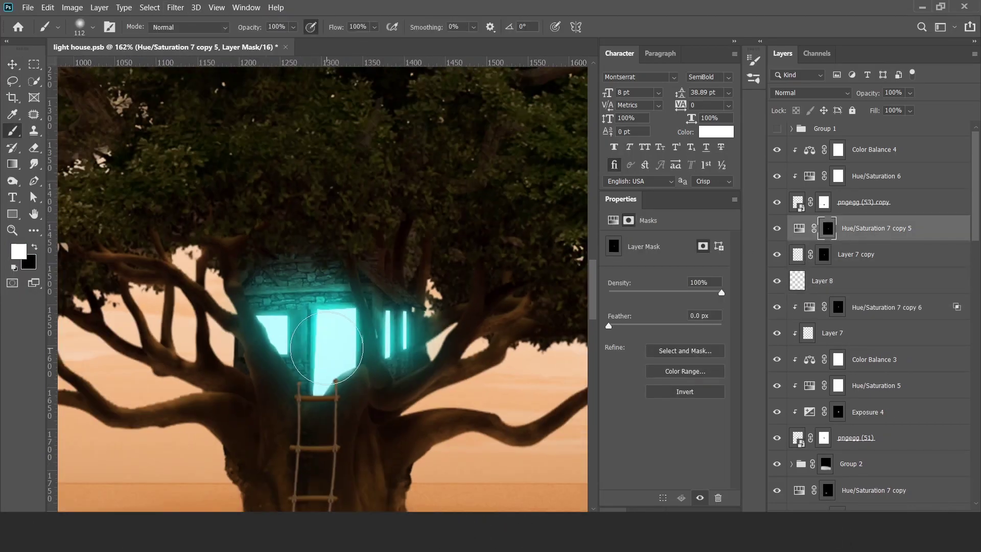
pyautogui.press('v')
pyautogui.scroll(-3, 422, 298)
pyautogui.scroll(1, 422, 299)
pyautogui.scroll(-3, 856, 295)
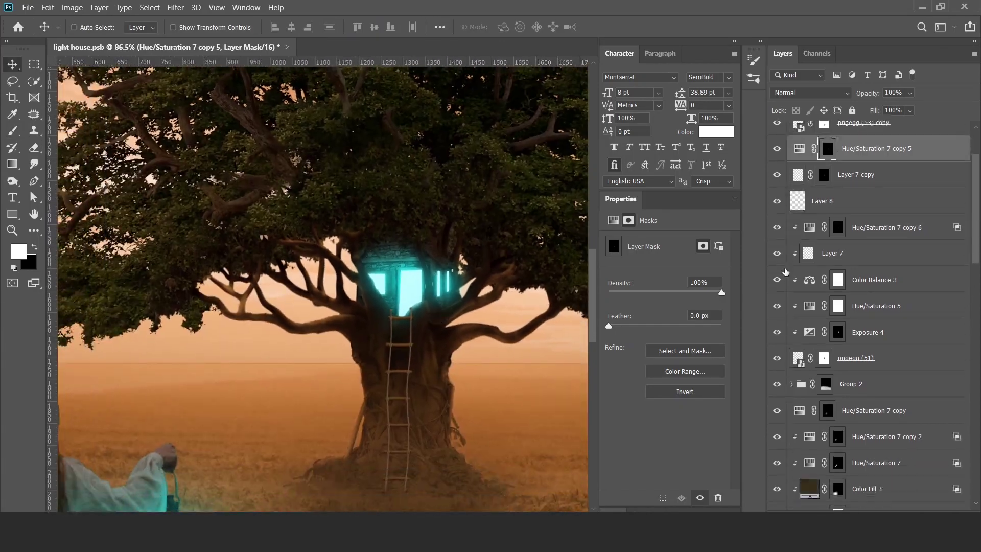
pyautogui.scroll(-2, 856, 295)
pyautogui.keyDown('alt'); pyautogui.moveTo(855, 295); pyautogui.dragTo(852, 179); pyautogui.keyUp('alt')
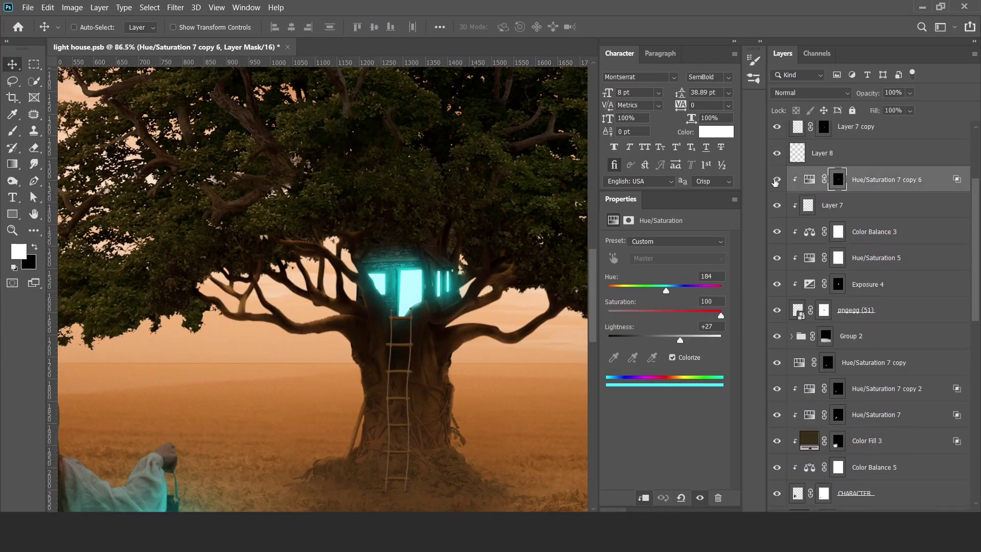
pyautogui.scroll(5, 852, 188)
# Duplicate the cyan glow adjustment above Hue/Saturation 9 and prepare a fine brush on its mask.
pyautogui.keyDown('alt'); pyautogui.moveTo(868, 307); pyautogui.dragTo(867, 320); pyautogui.keyUp('alt')
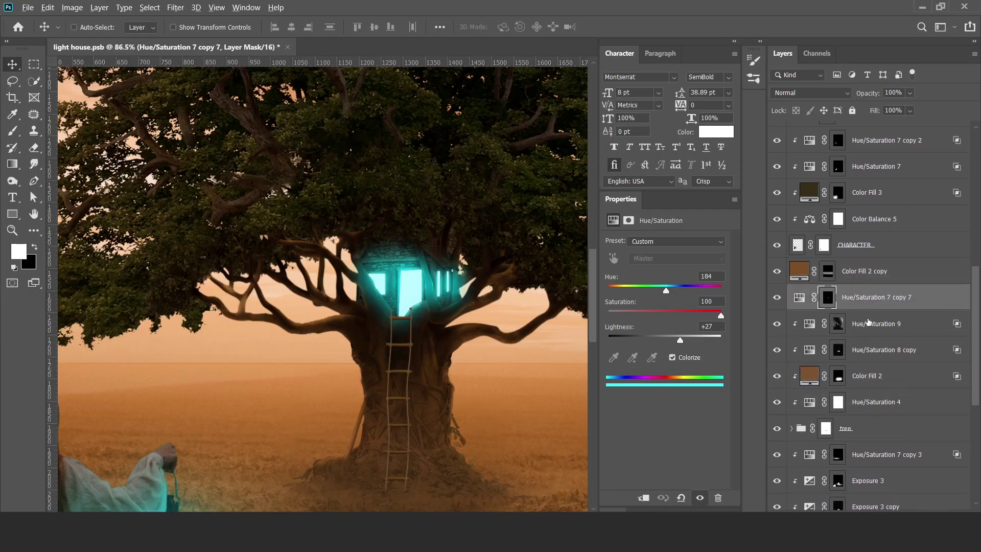
pyautogui.doubleClick(940, 297)
pyautogui.press('Escape')
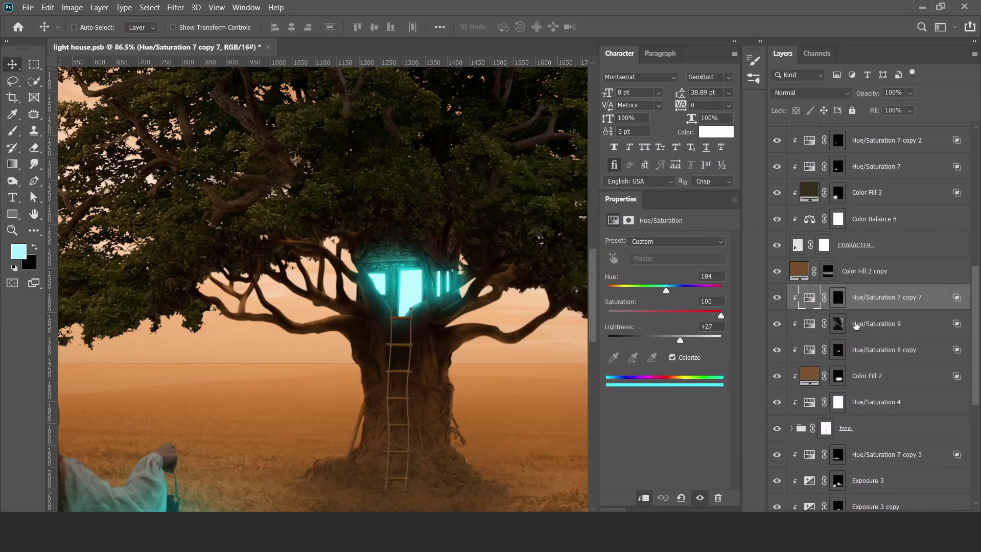
pyautogui.click(837, 297)
pyautogui.press('b')
pyautogui.scroll(5, 396, 286)
pyautogui.moveTo(291, 223); pyautogui.dragTo(123, 131)
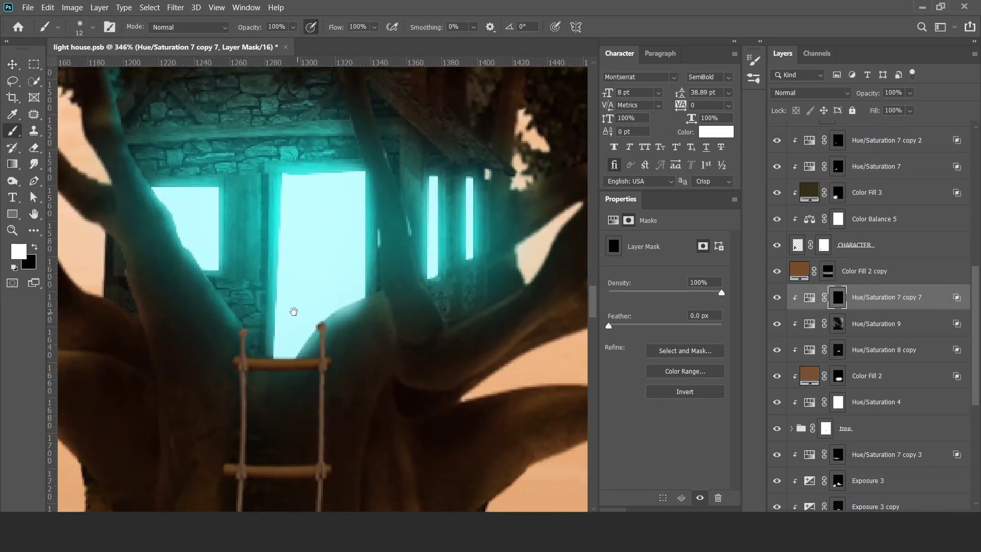
pyautogui.moveTo(356, 92); pyautogui.dragTo(397, 214)
pyautogui.moveTo(574, 361)
pyautogui.mouseDown()
pyautogui.moveTo(433, 269)
pyautogui.moveTo(350, 278)
pyautogui.mouseUp()
# Paint teal glow around the branch hole and upper branch tip, erasing overspill with black.
pyautogui.moveTo(447, 248); pyautogui.dragTo(377, 285)
pyautogui.press('x')
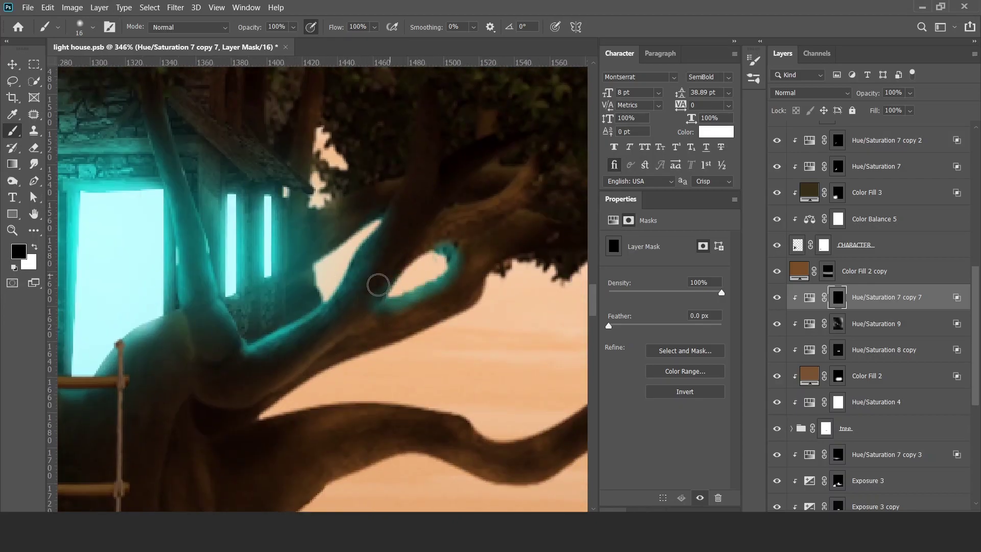
pyautogui.moveTo(437, 243); pyautogui.dragTo(449, 251)
pyautogui.moveTo(335, 212); pyautogui.dragTo(365, 261)
pyautogui.press('x')
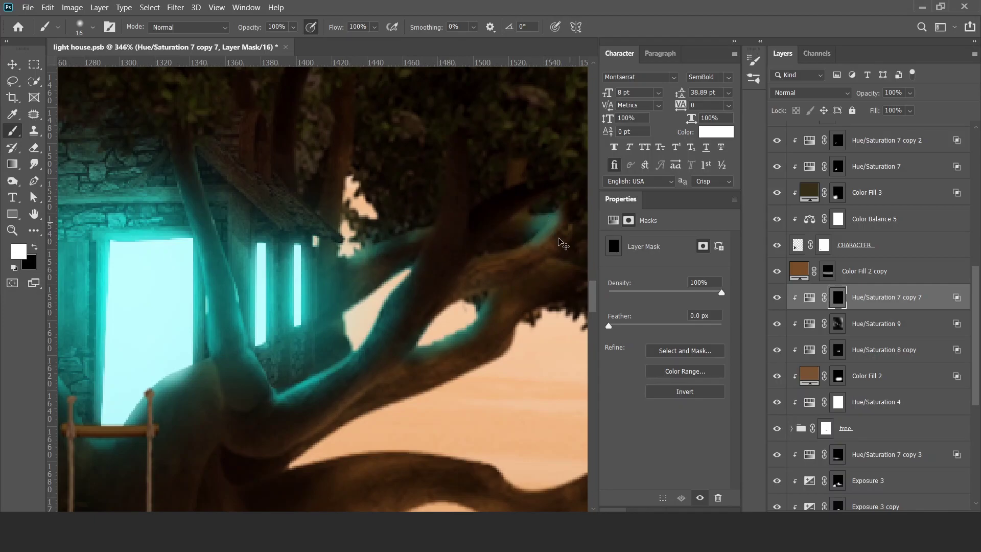
pyautogui.rightClick(562, 244)
pyautogui.moveTo(495, 262); pyautogui.dragTo(403, 272)
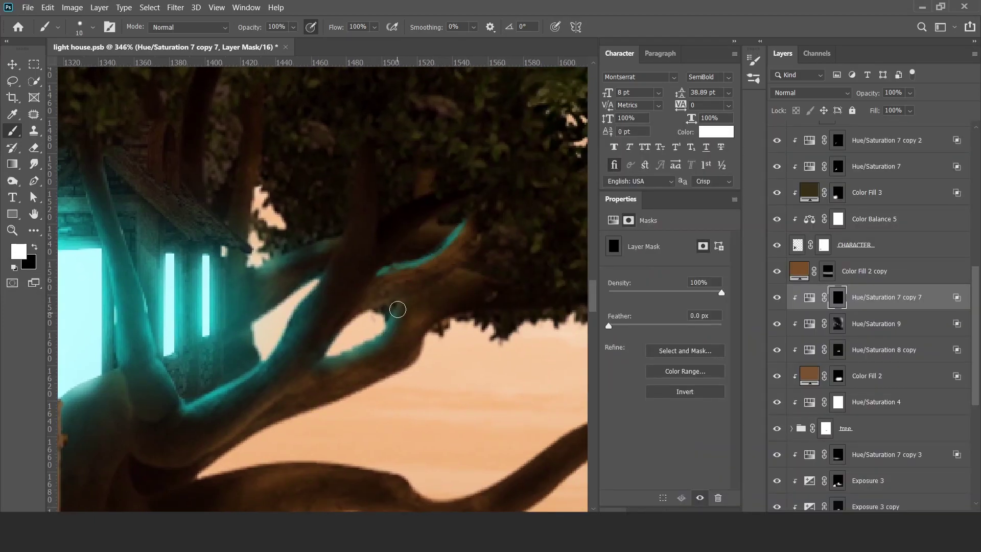
# Paint wider teal glow strokes along the left branch below the tree house.
pyautogui.moveTo(397, 309); pyautogui.dragTo(436, 350)
pyautogui.scroll(-2, 332, 290)
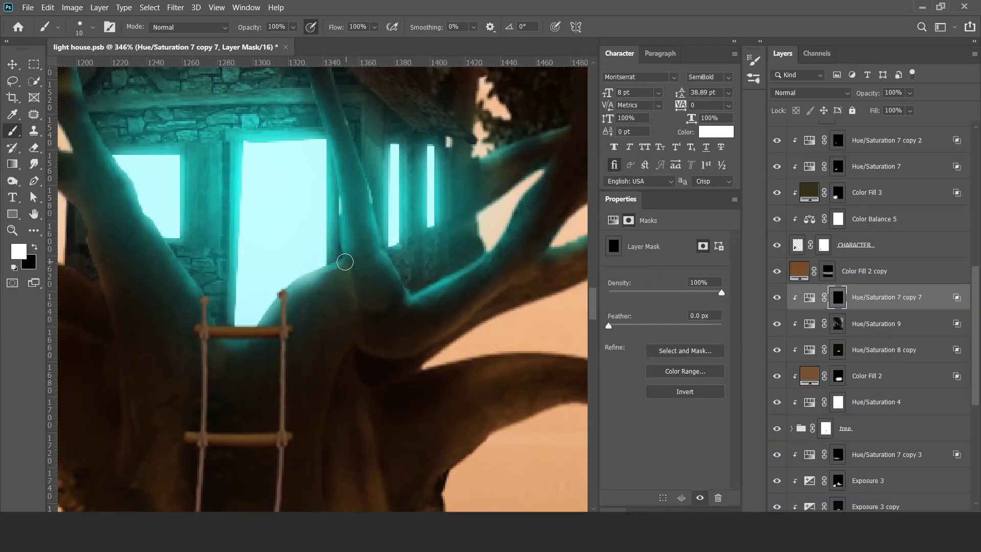
pyautogui.scroll(-1, 339, 263)
pyautogui.scroll(-1, 317, 262)
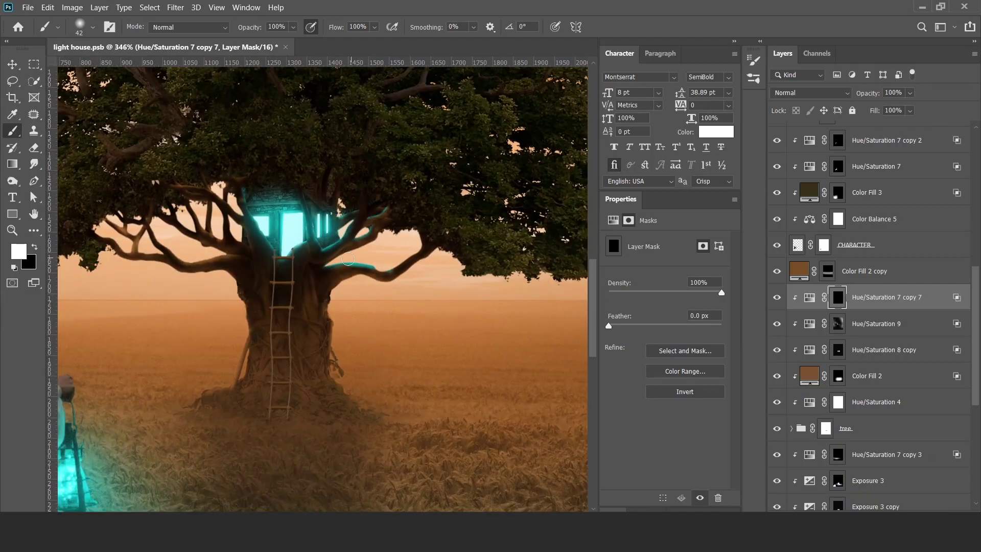
pyautogui.moveTo(241, 302); pyautogui.dragTo(482, 317)
pyautogui.moveTo(190, 297)
pyautogui.mouseDown()
pyautogui.moveTo(128, 297)
pyautogui.moveTo(506, 316)
pyautogui.mouseUp()
pyautogui.press('x')
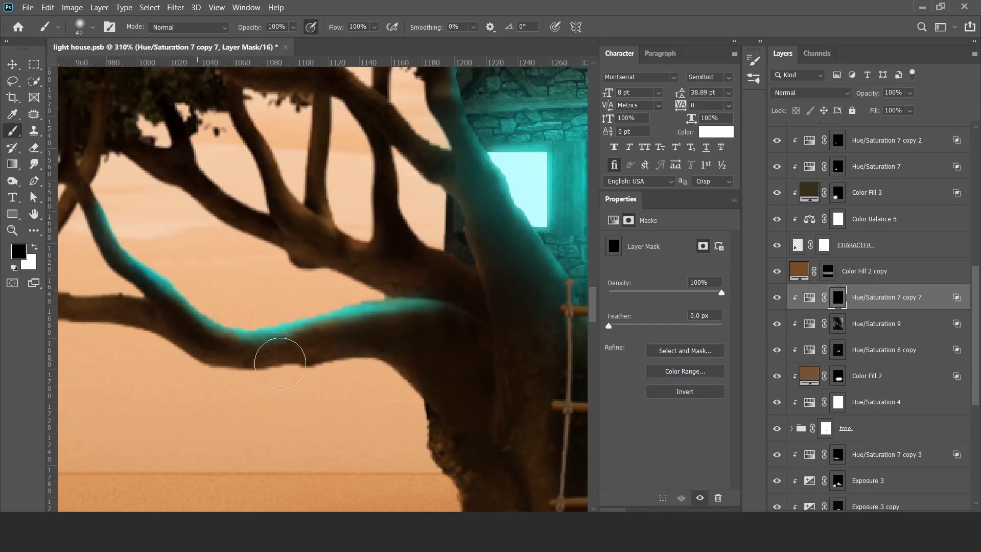
# Paint glow along the left branch edge and the thin vertical branches.
pyautogui.moveTo(280, 363); pyautogui.dragTo(326, 250)
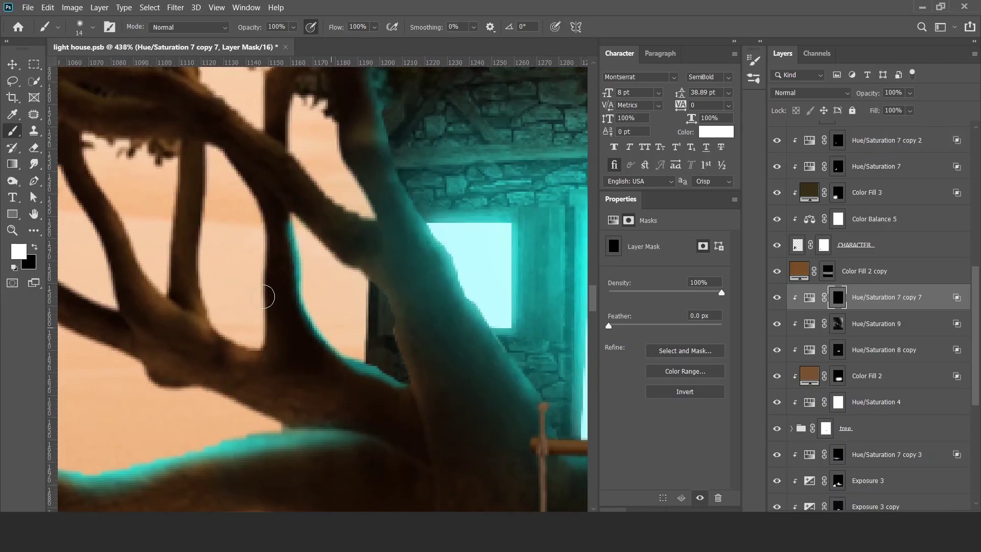
pyautogui.moveTo(203, 134); pyautogui.dragTo(326, 144)
pyautogui.moveTo(202, 146); pyautogui.dragTo(258, 254)
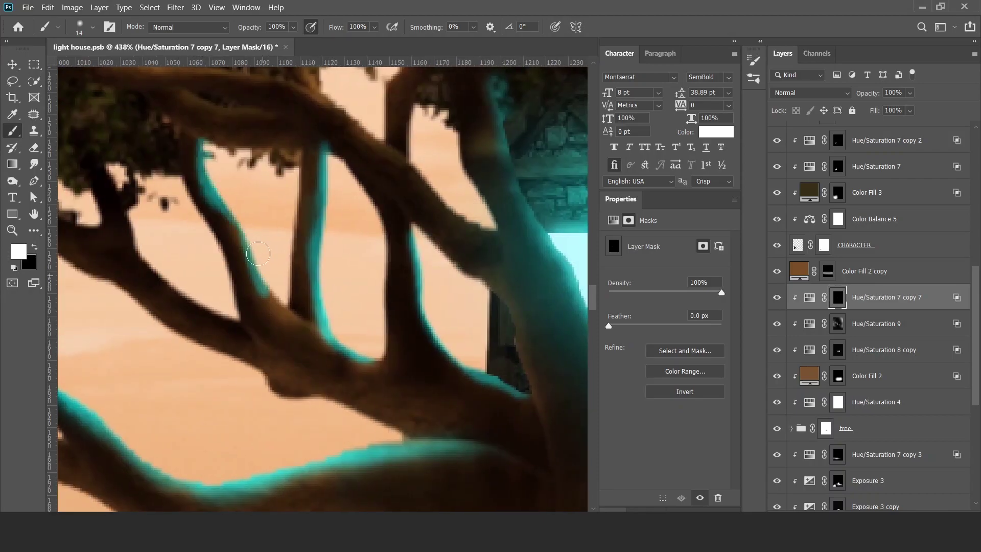
pyautogui.moveTo(249, 354); pyautogui.dragTo(314, 257)
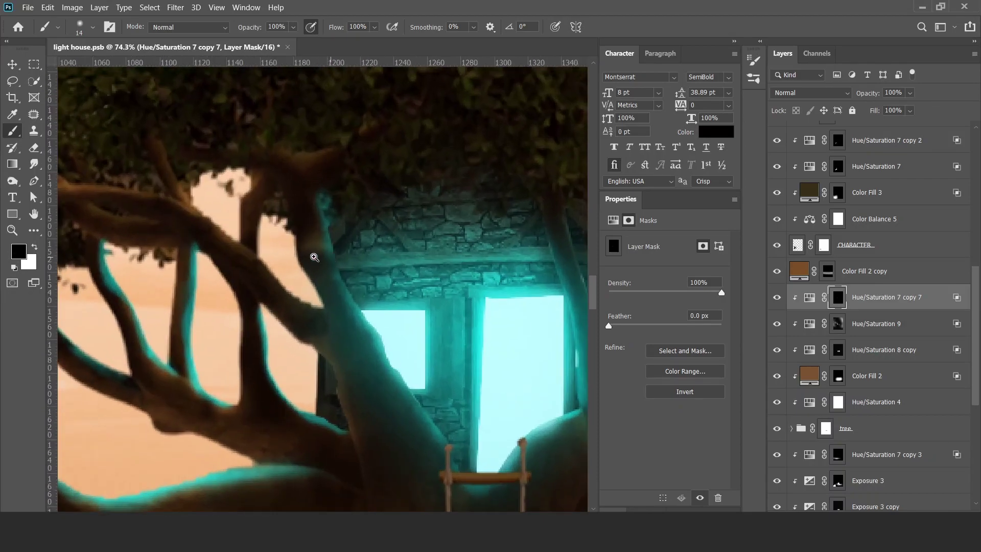
pyautogui.press('x')
pyautogui.moveTo(247, 251); pyautogui.dragTo(207, 246)
pyautogui.press('v')
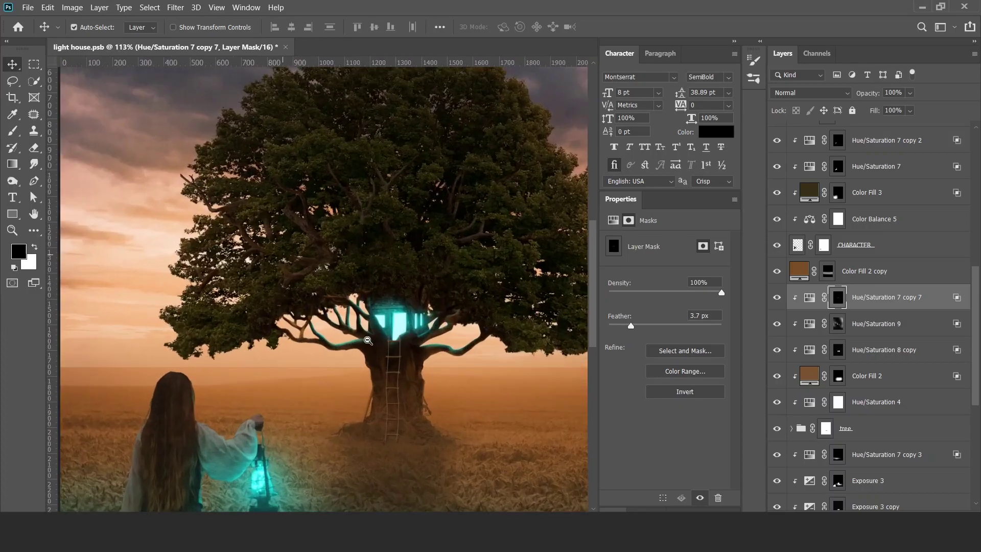
# Duplicate the glow adjustment with a feathered mask, then duplicate again and invert the copy's mask.
pyautogui.hotkey('ctrl', 'j')
pyautogui.moveTo(630, 325)
pyautogui.mouseDown()
pyautogui.moveTo(665, 325)
pyautogui.moveTo(623, 327)
pyautogui.mouseUp()
pyautogui.scroll(-5, 357, 307)
pyautogui.hotkey('ctrl', 'j')
pyautogui.hotkey('ctrl', 'i')
pyautogui.hotkey('ctrl', 'i')
# Pick a soft white brush and move Hue/Saturation 7 copy 9 up under Group 1.
pyautogui.press('b')
pyautogui.rightClick(337, 122)
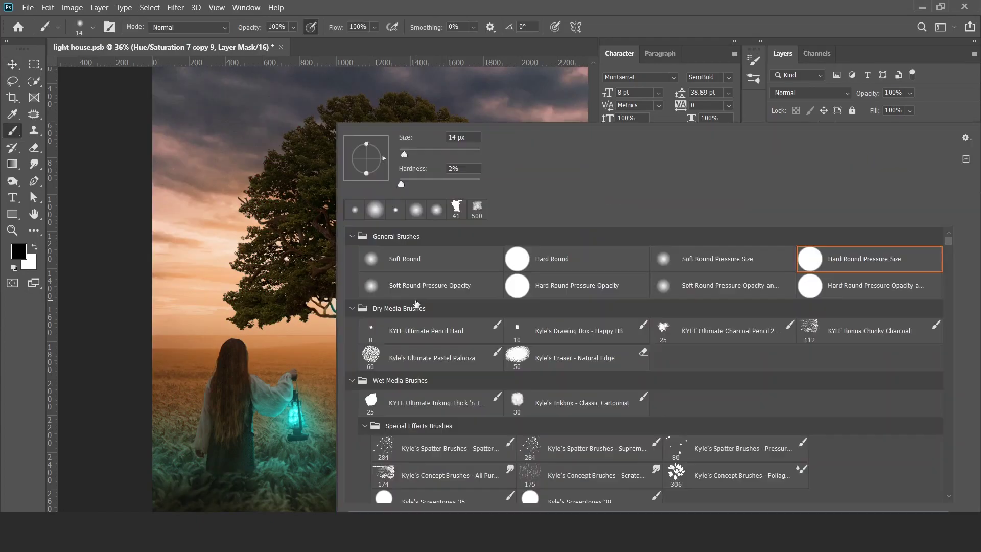
pyautogui.press('Escape')
pyautogui.press('x')
pyautogui.doubleClick(957, 298)
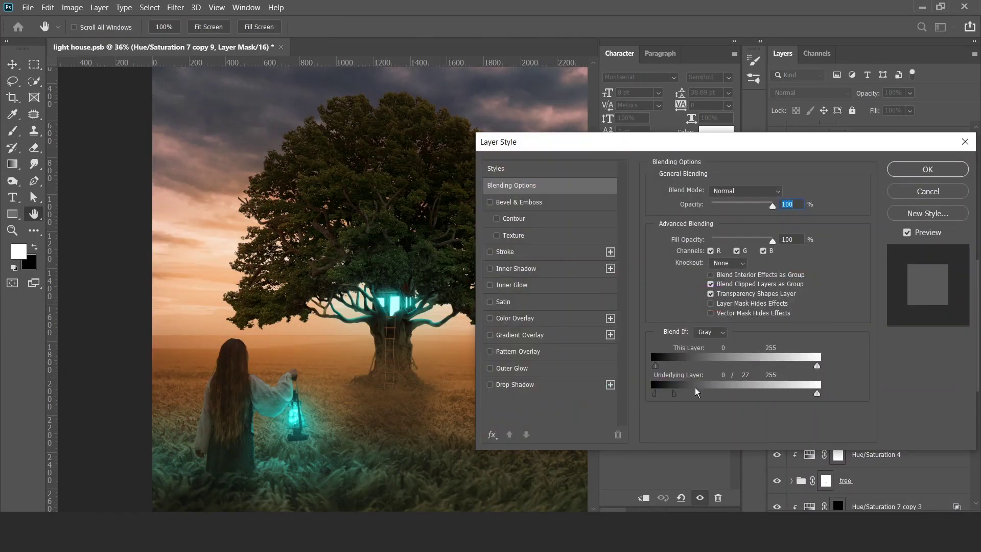
pyautogui.press('Escape')
pyautogui.moveTo(878, 296); pyautogui.dragTo(869, 138)
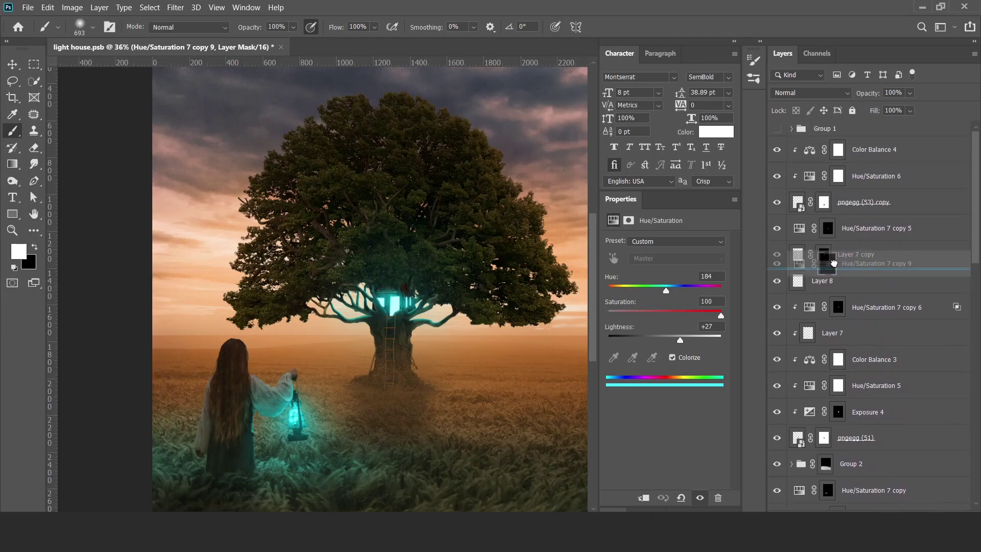
# Paint a broad cyan glow around the tree house and over the lower canopy.
pyautogui.scroll(3, 449, 357)
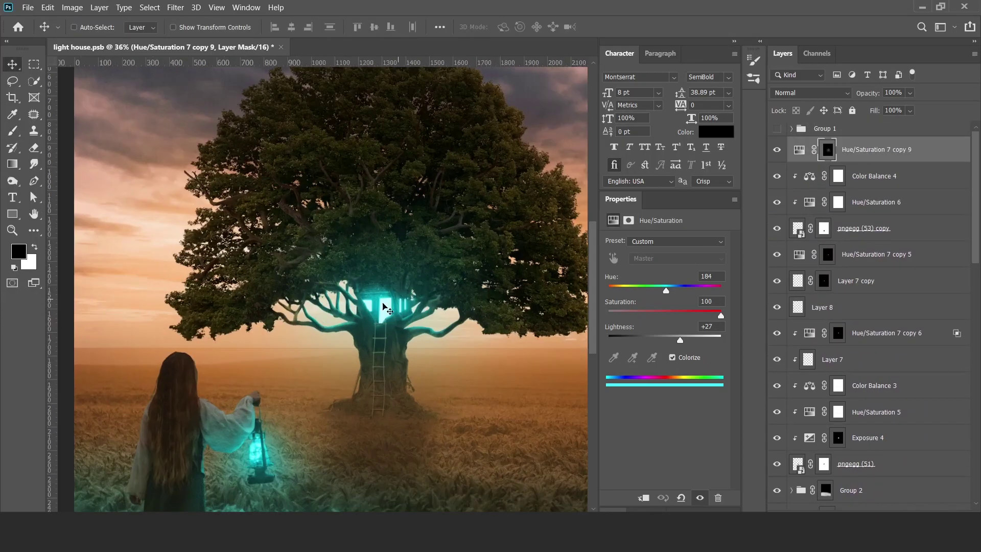
pyautogui.moveTo(327, 286); pyautogui.dragTo(306, 306)
pyautogui.moveTo(304, 391); pyautogui.dragTo(296, 286)
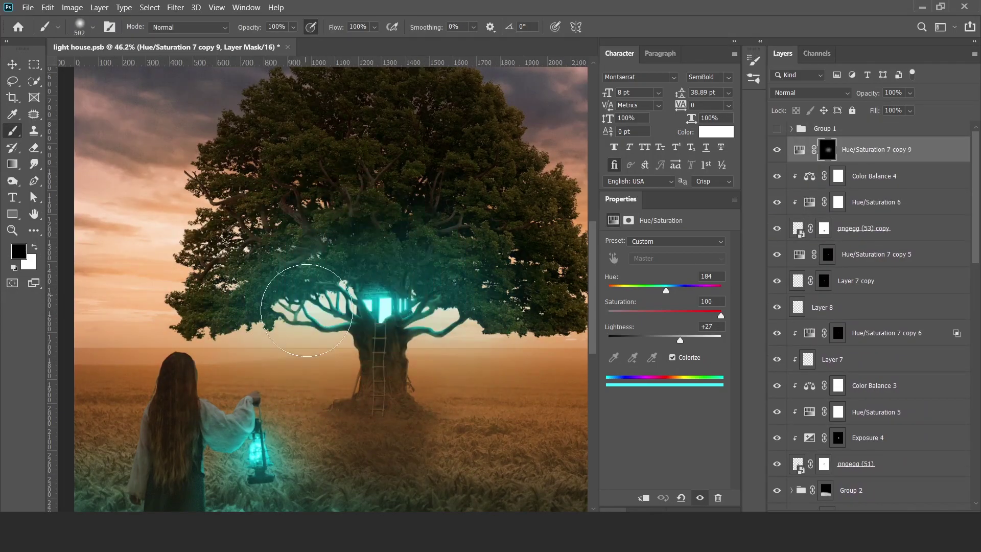
pyautogui.press('v')
pyautogui.scroll(-5, 436, 265)
pyautogui.scroll(5, 436, 266)
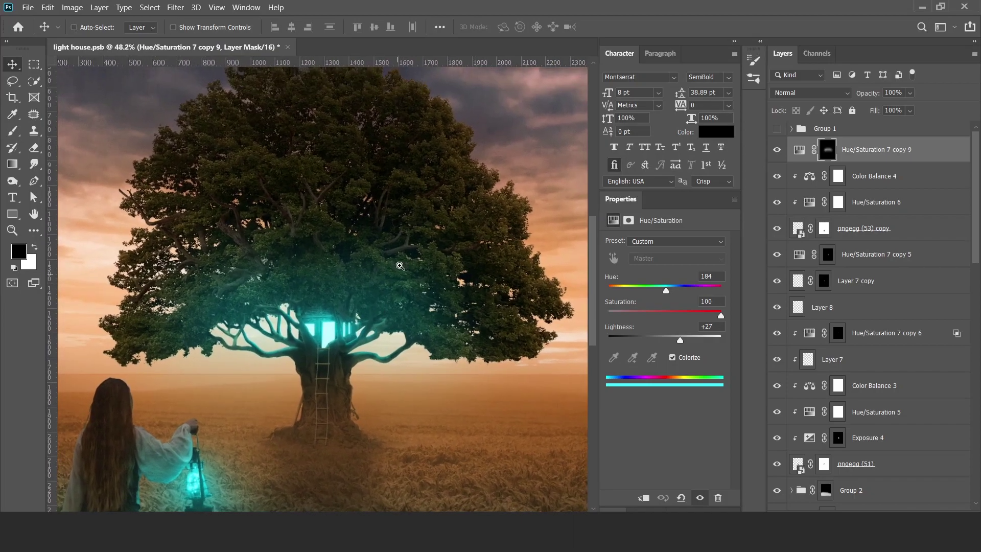
pyautogui.scroll(-3, 874, 388)
pyautogui.scroll(-4, 875, 388)
pyautogui.scroll(-4, 875, 388)
# Add a clipped, colorized Hue/Saturation adjustment tinting the branches bright cyan.
pyautogui.click(875, 388)
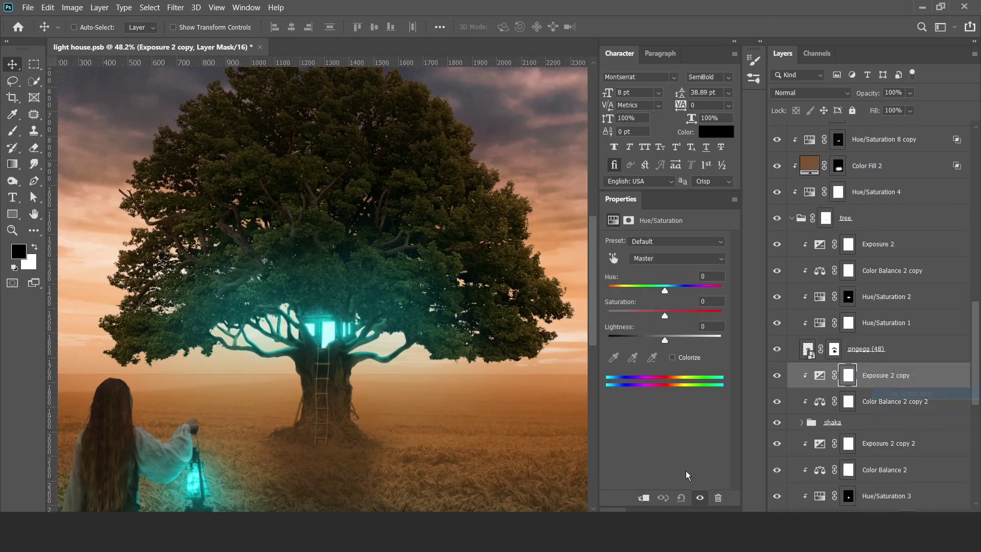
pyautogui.hotkey('ctrl', 'u')
pyautogui.click(688, 339)
pyautogui.click(707, 315)
pyautogui.moveTo(611, 288); pyautogui.dragTo(671, 292)
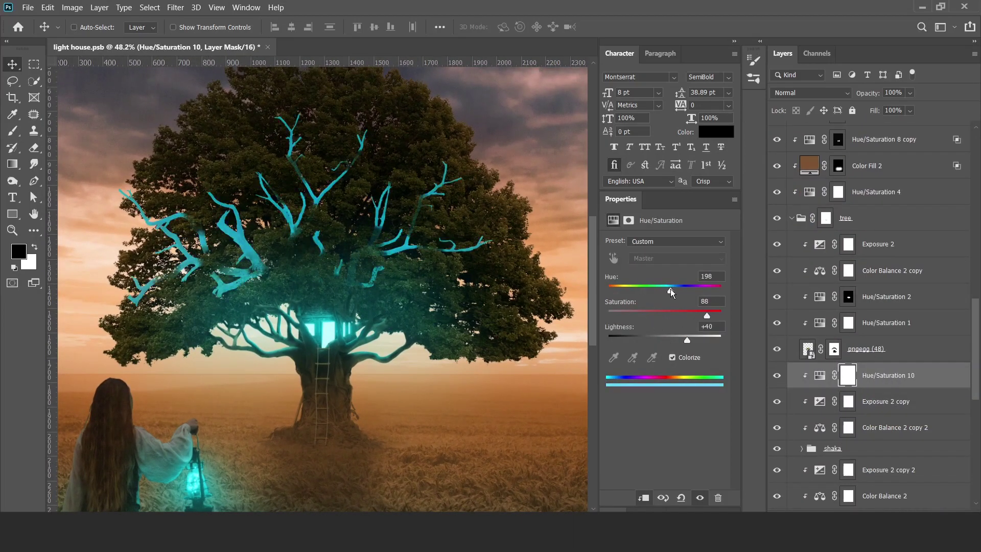
# Adjust Blend If on the cyan tint, then unclip the duplicate so it tints the whole tree.
pyautogui.doubleClick(948, 388)
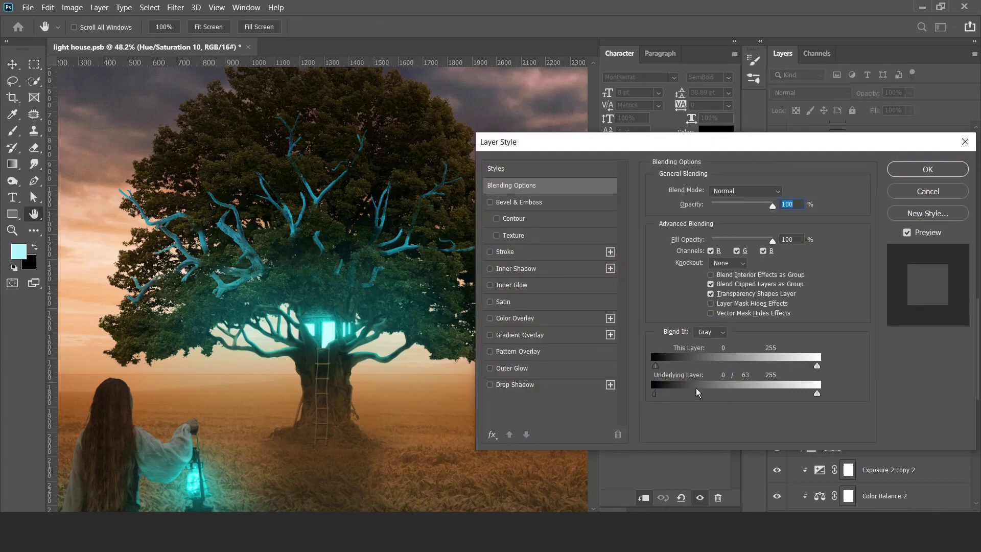
pyautogui.click(927, 169)
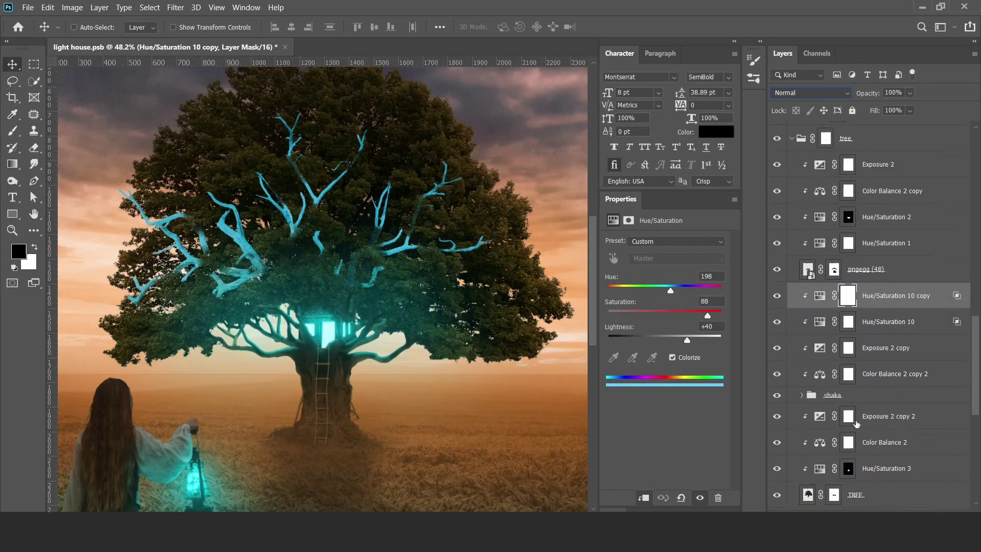
pyautogui.keyDown('alt'); pyautogui.click(878, 305); pyautogui.keyUp('alt')
pyautogui.doubleClick(960, 299)
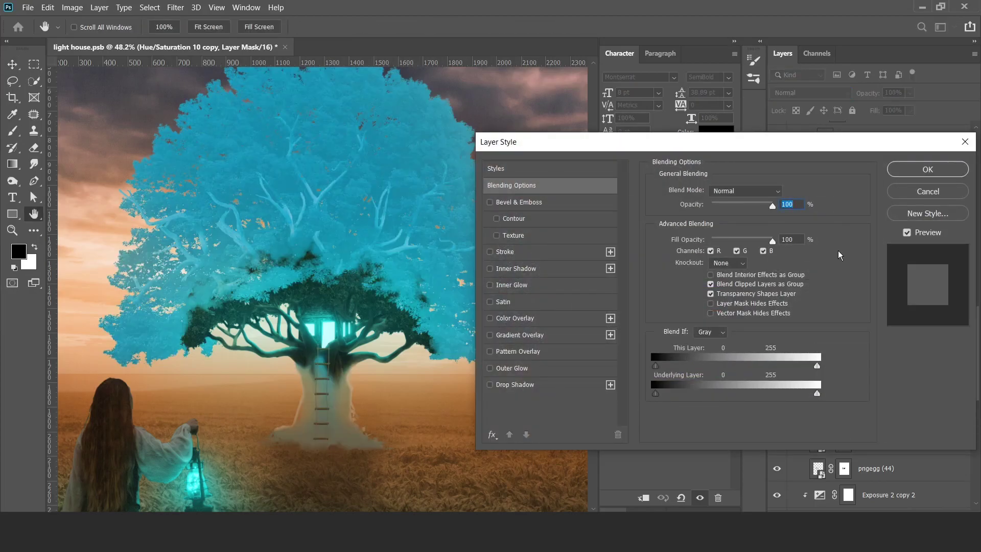
pyautogui.click(938, 166)
# Set the cyan tint to saturation 100 and lightness +52.
pyautogui.click(809, 295)
pyautogui.moveTo(708, 315); pyautogui.dragTo(721, 315)
pyautogui.moveTo(687, 339); pyautogui.dragTo(694, 339)
pyautogui.scroll(2, 842, 342)
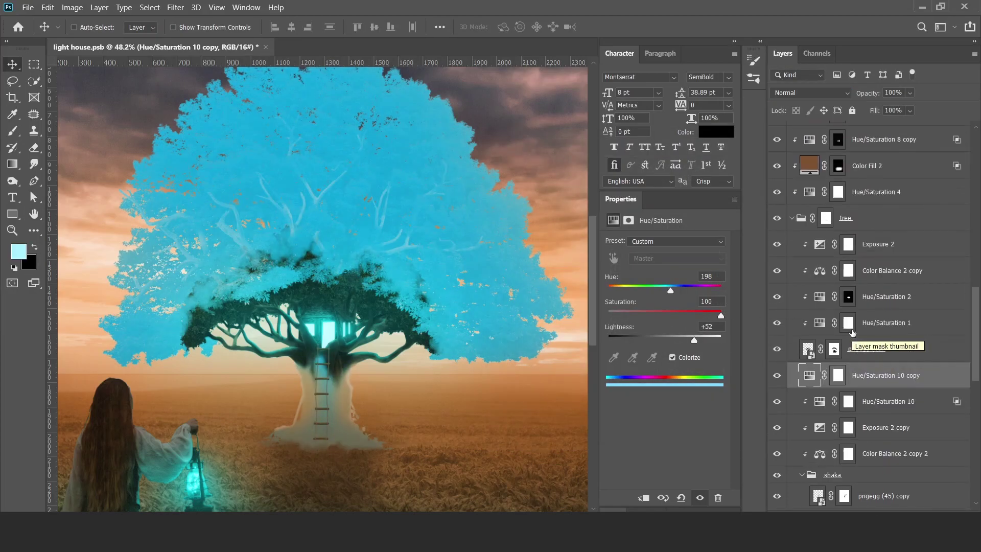
pyautogui.scroll(-3, 843, 342)
# Confine the cyan tint's mask to the branch selection and feather its edges.
pyautogui.keyDown('ctrl'); pyautogui.click(817, 437); pyautogui.keyUp('ctrl')
pyautogui.click(837, 263)
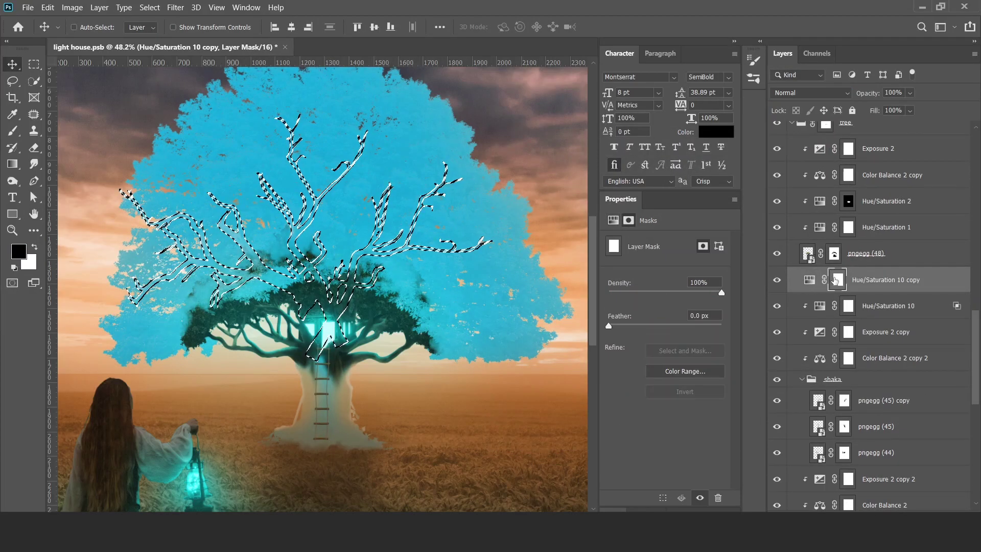
pyautogui.hotkey('ctrl', 'shift', 'i')
pyautogui.hotkey('alt', 'BackSpace')
pyautogui.hotkey('ctrl', 'd')
pyautogui.press('b')
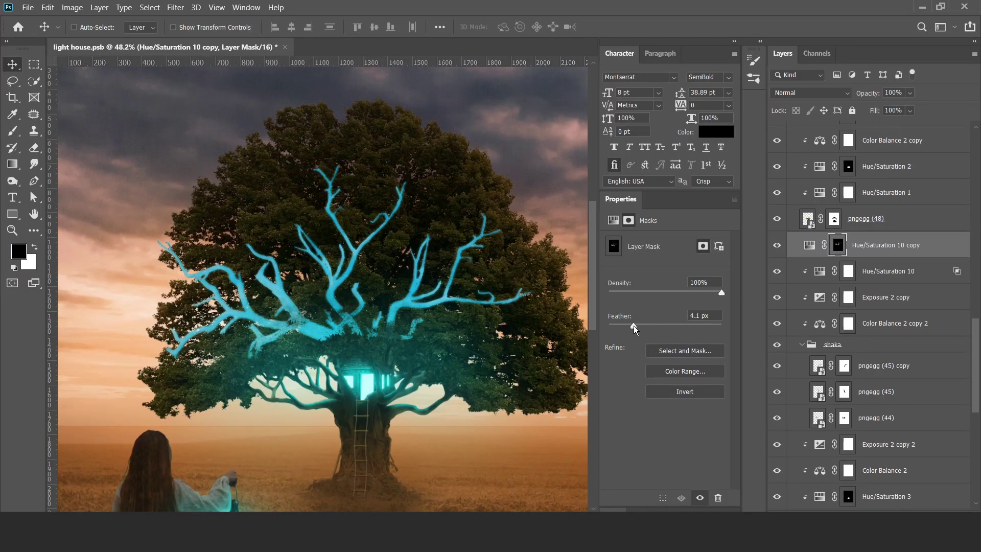
pyautogui.moveTo(608, 326); pyautogui.dragTo(657, 326)
# Blend the cyan tint in Screen mode and keep it out of the darkest areas.
pyautogui.click(809, 92)
pyautogui.click(797, 202)
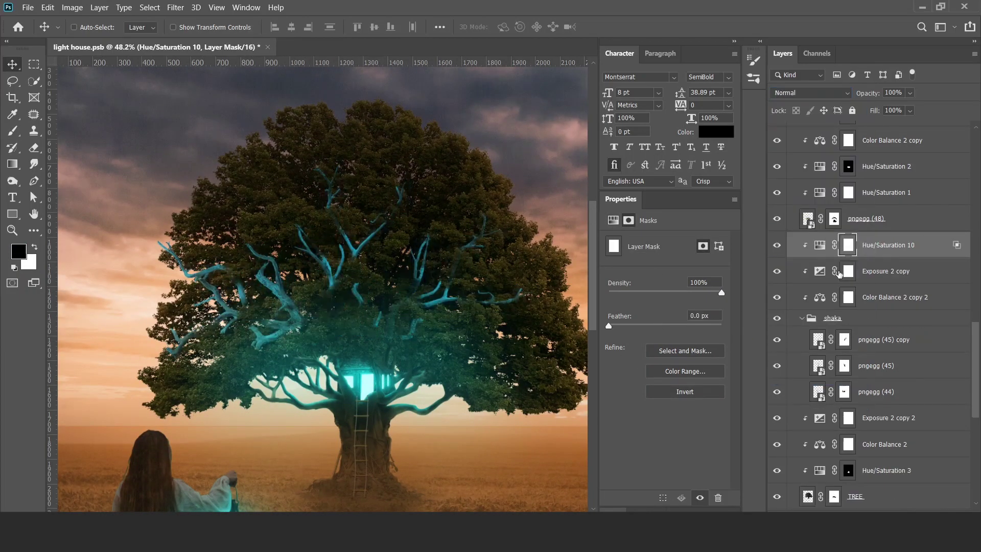
pyautogui.doubleClick(849, 251)
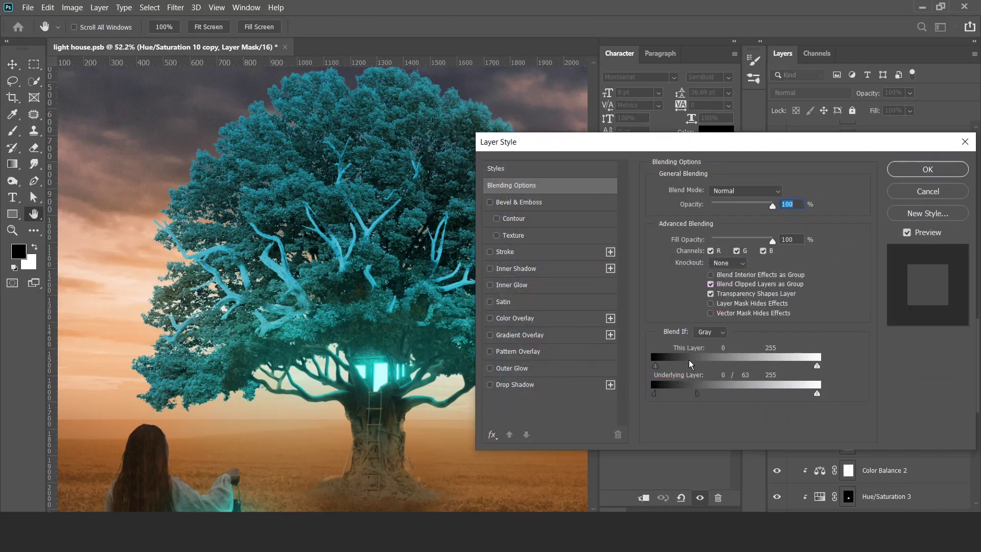
pyautogui.press('Escape')
pyautogui.moveTo(687, 340); pyautogui.dragTo(699, 338)
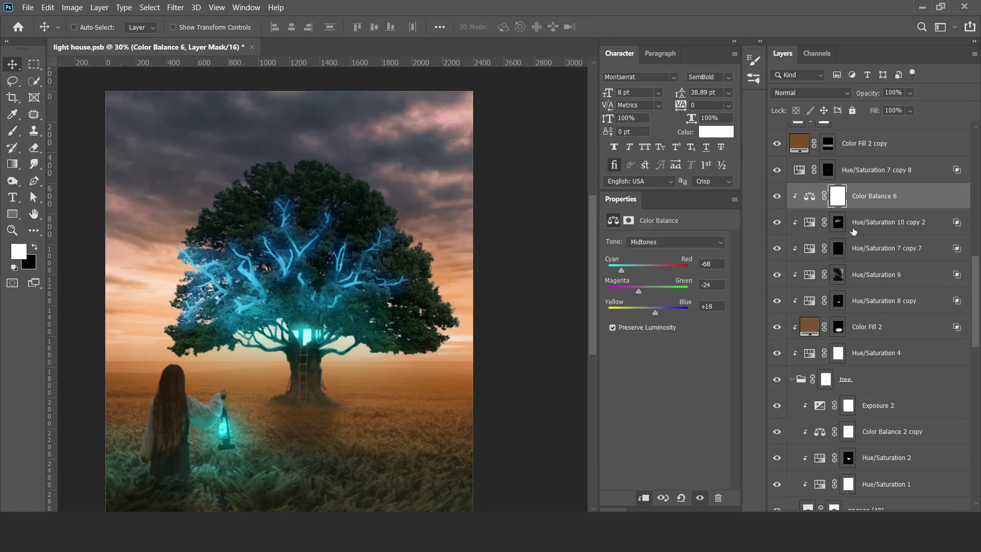
# Move Color Balance 6 into the tree group, tune Hue/Saturation 10 copy 3's Blend If, and invert its mask.
pyautogui.moveTo(853, 231); pyautogui.dragTo(878, 294)
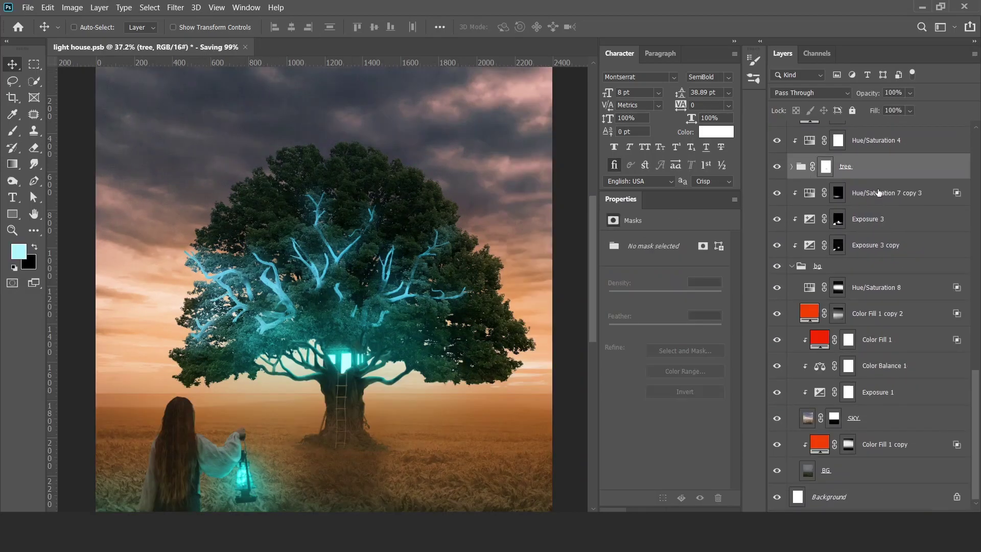
pyautogui.click(878, 193)
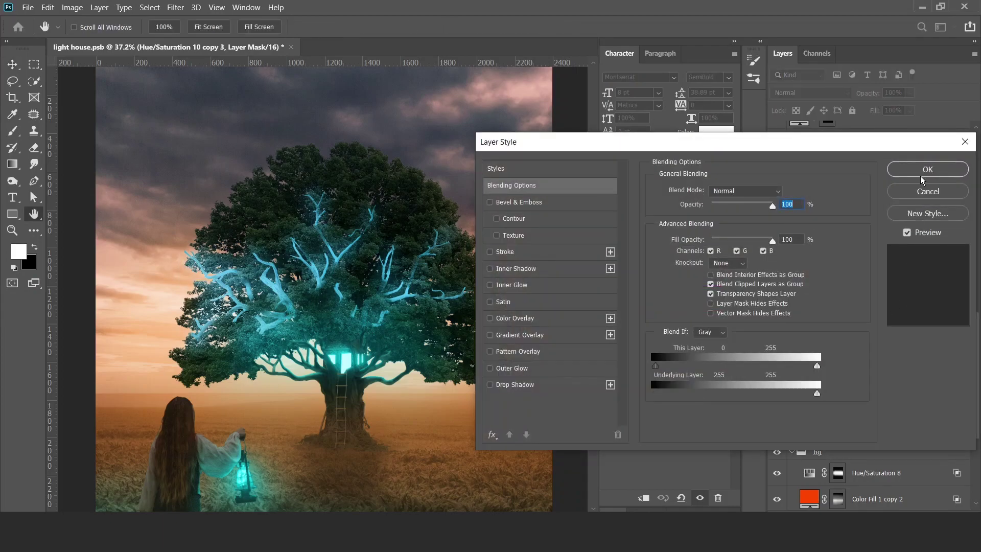
pyautogui.click(825, 353)
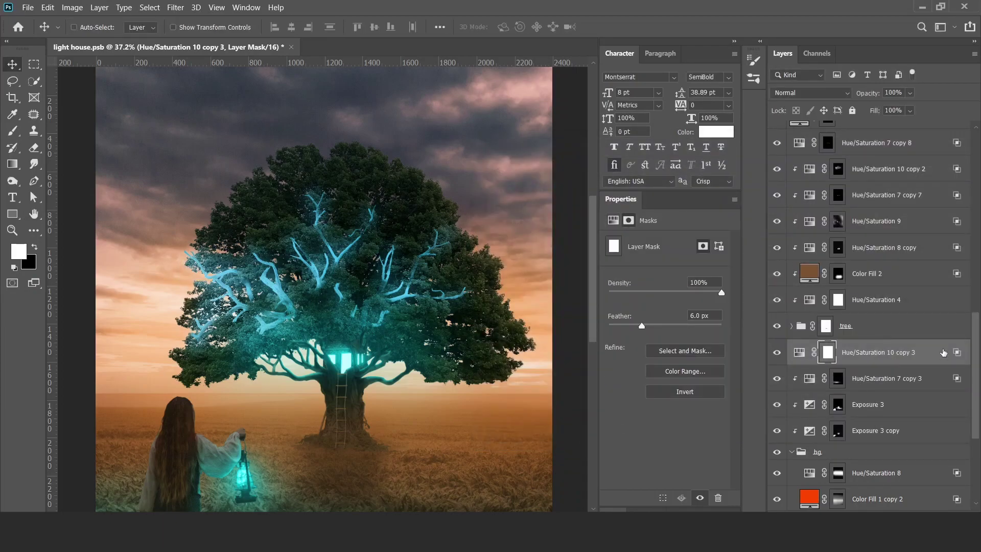
pyautogui.doubleClick(944, 353)
pyautogui.moveTo(816, 399); pyautogui.dragTo(743, 391)
pyautogui.click(926, 167)
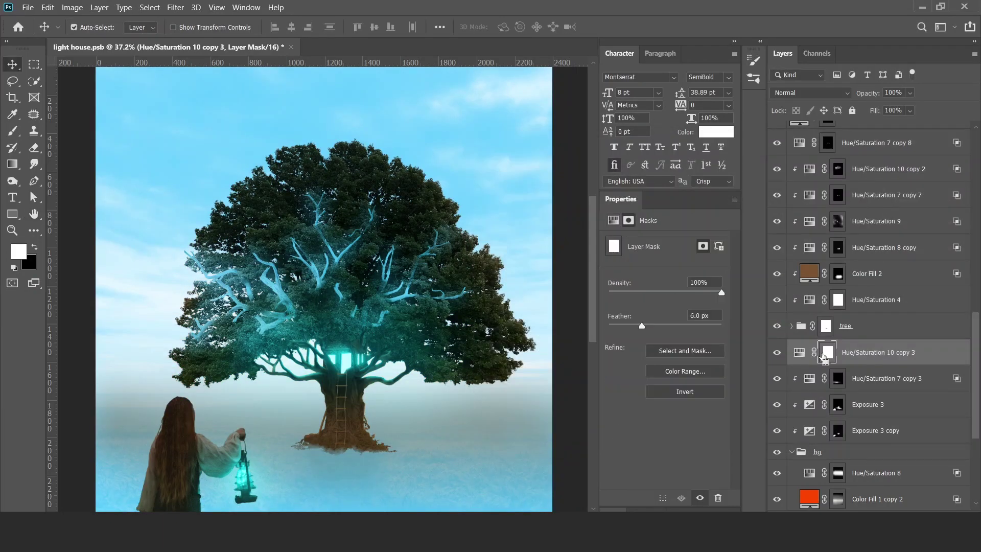
pyautogui.hotkey('ctrl', 'i')
pyautogui.click(876, 221)
# Paint white with a smaller soft brush to reveal extra cyan glow on the branches.
pyautogui.press('b')
pyautogui.press('x')
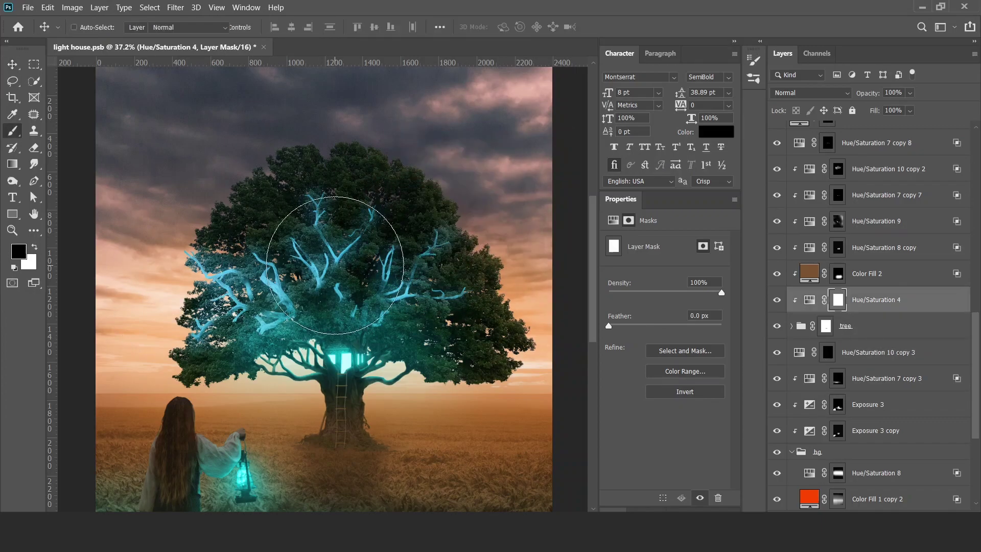
pyautogui.hotkey('alt', '[')
pyautogui.hotkey('alt', '[')
pyautogui.press('x')
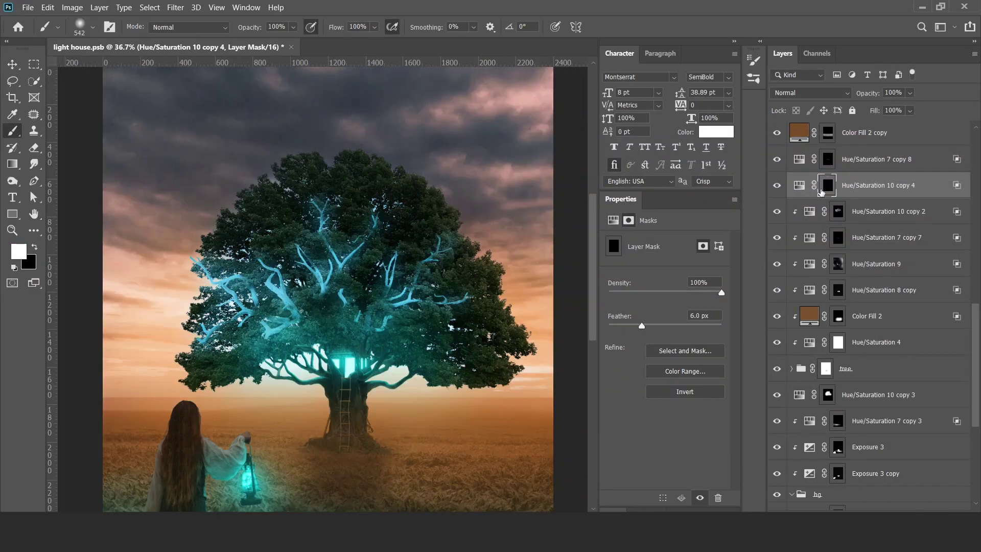
pyautogui.click(954, 189)
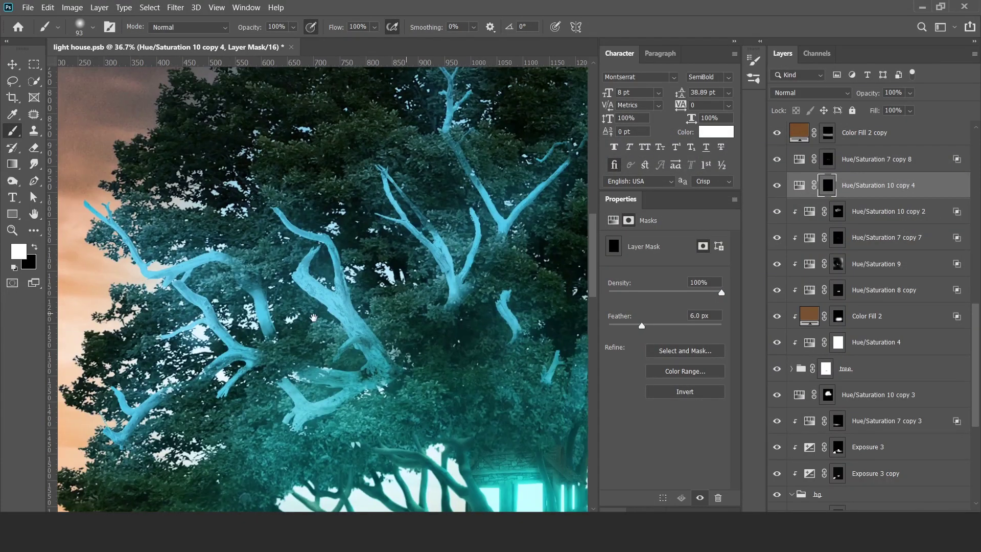
# Pan across the tree crown and open the layer effects of pngegg (53) copy.
pyautogui.scroll(-2, 314, 317)
pyautogui.scroll(-2, 420, 296)
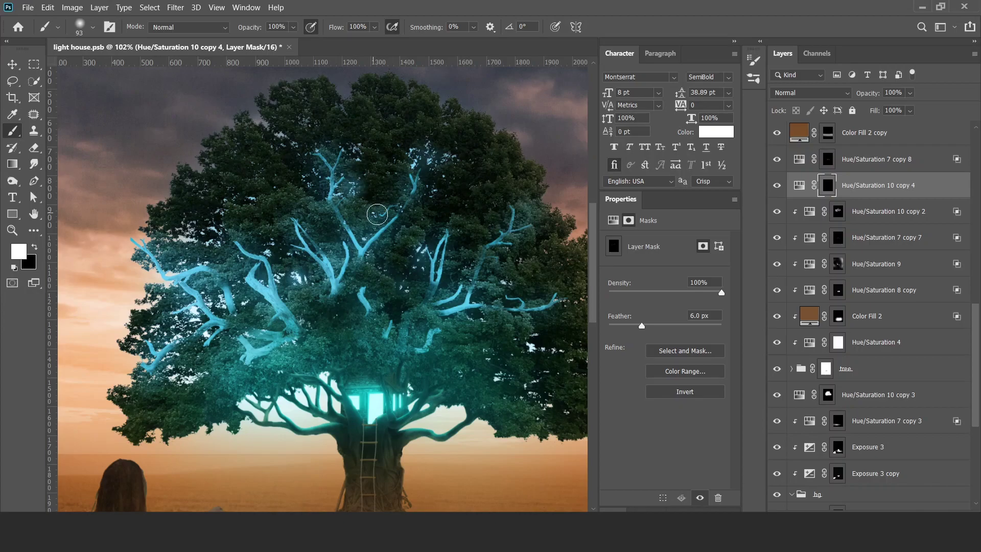
pyautogui.scroll(-2, 403, 274)
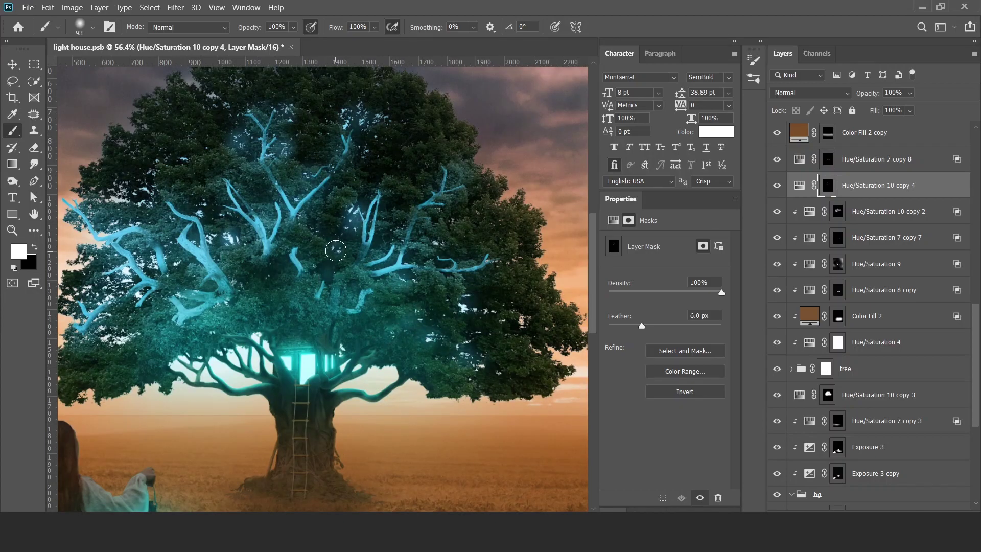
pyautogui.moveTo(335, 250); pyautogui.dragTo(399, 266)
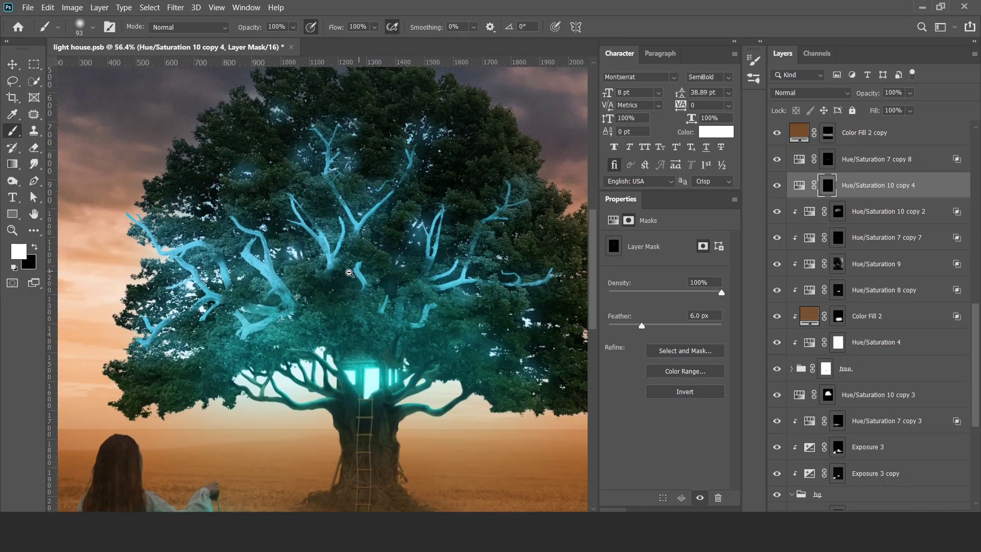
pyautogui.scroll(-2, 349, 274)
pyautogui.press('v')
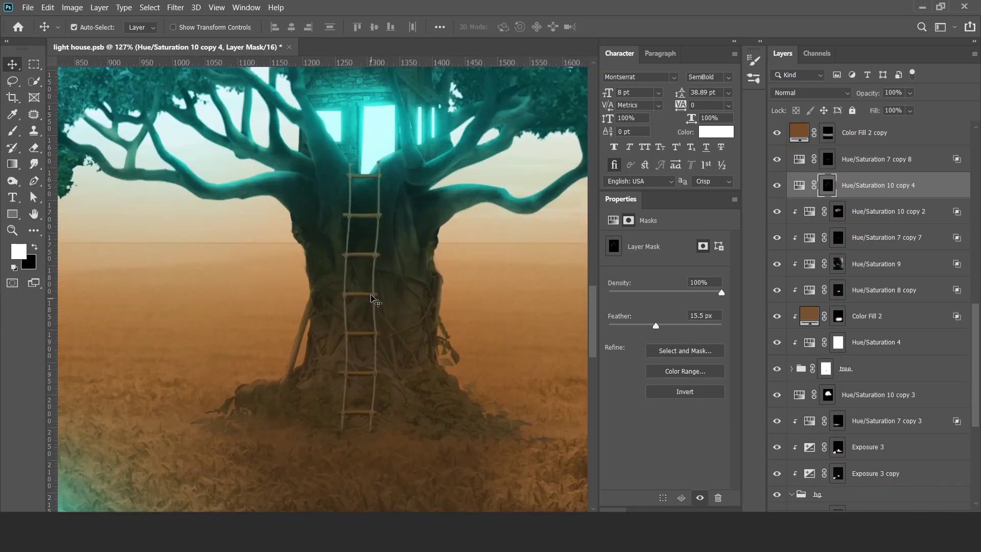
pyautogui.doubleClick(914, 230)
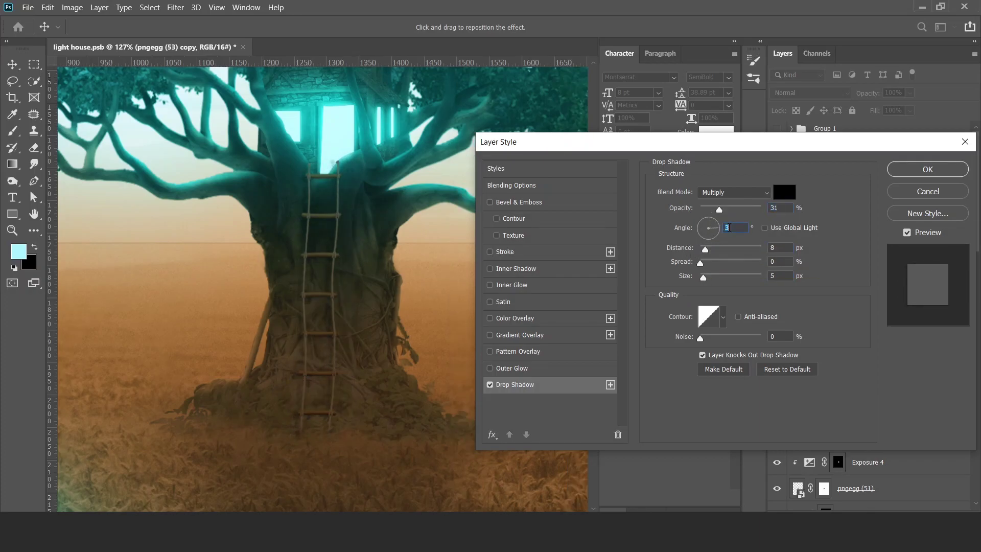
# Confirm the pngegg (53) copy drop shadow, save the composite, and fit the image in view.
pyautogui.press('Return')
pyautogui.hotkey('ctrl', '0')
pyautogui.hotkey('ctrl', 's')
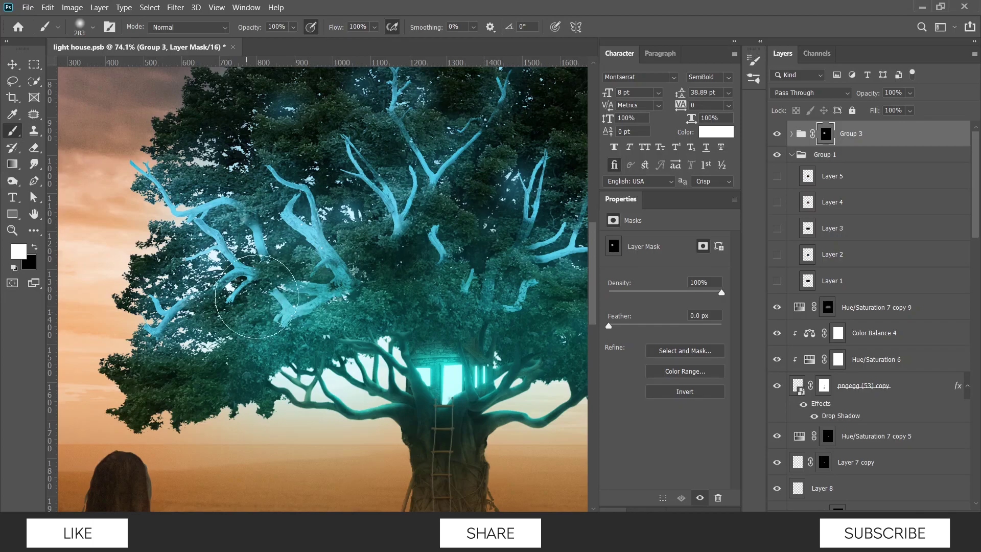
pyautogui.press('v')
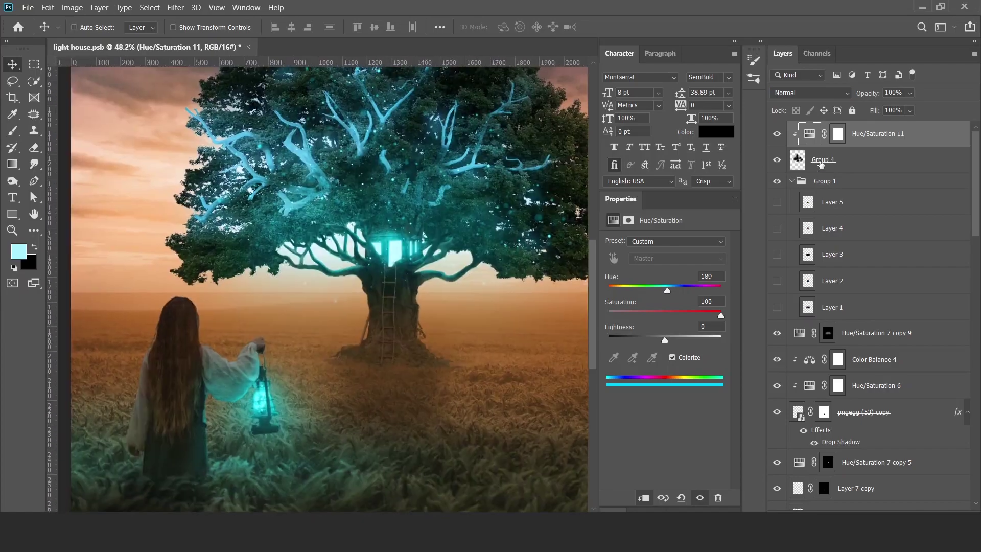
# Fully saturate the particle tint, then duplicate the particle group and move it toward the girl.
pyautogui.click(776, 203)
pyautogui.click(822, 159)
pyautogui.hotkey('ctrl', 'j')
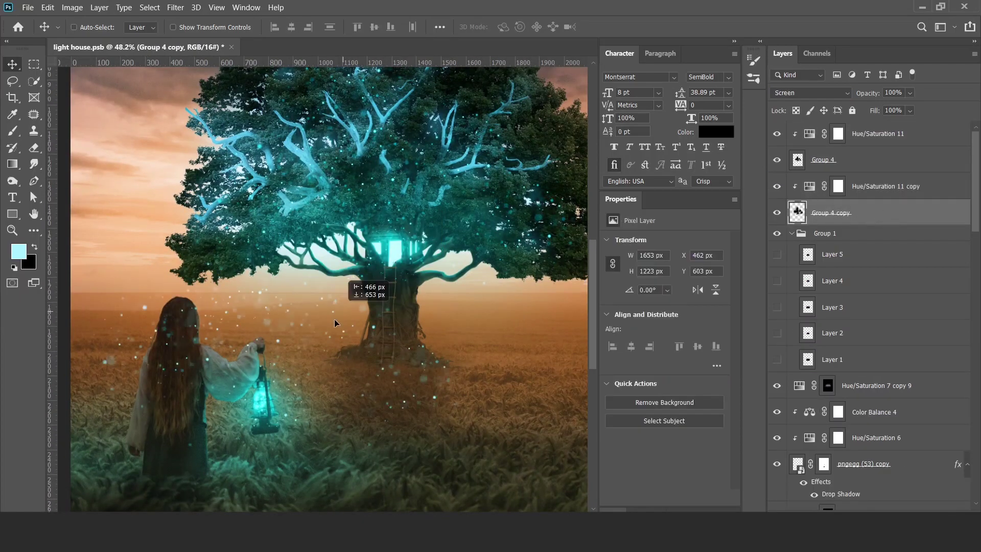
pyautogui.moveTo(358, 286); pyautogui.dragTo(166, 380)
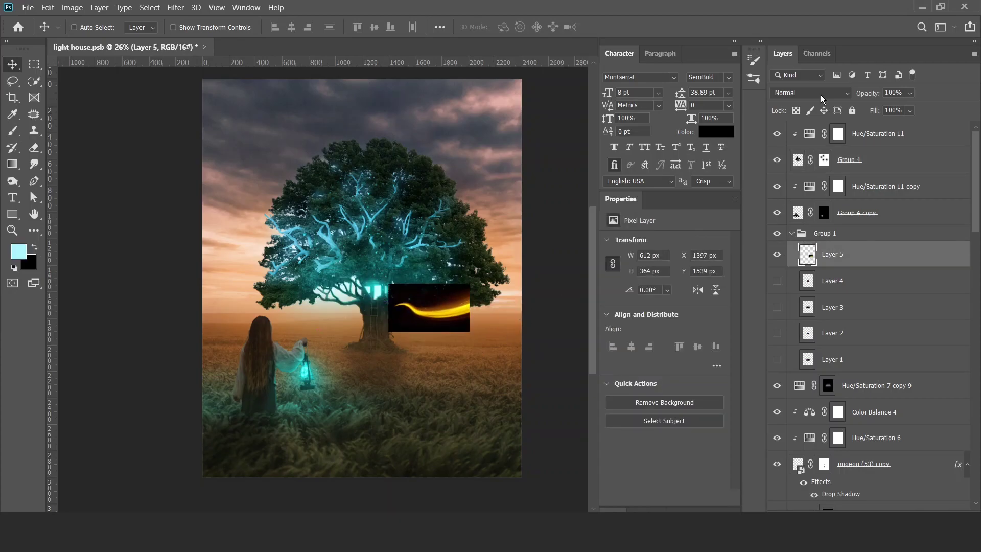
# Set the glow streak to Screen, transform it, and clip a hue adjustment to it.
pyautogui.click(820, 94)
pyautogui.click(807, 181)
pyautogui.hotkey('ctrl', 't')
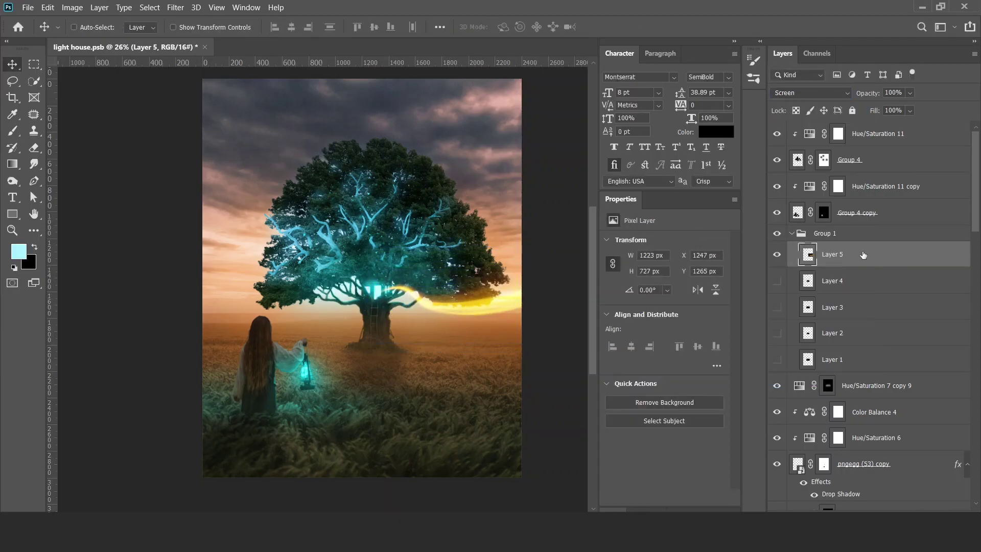
pyautogui.doubleClick(862, 254)
pyautogui.press('Return')
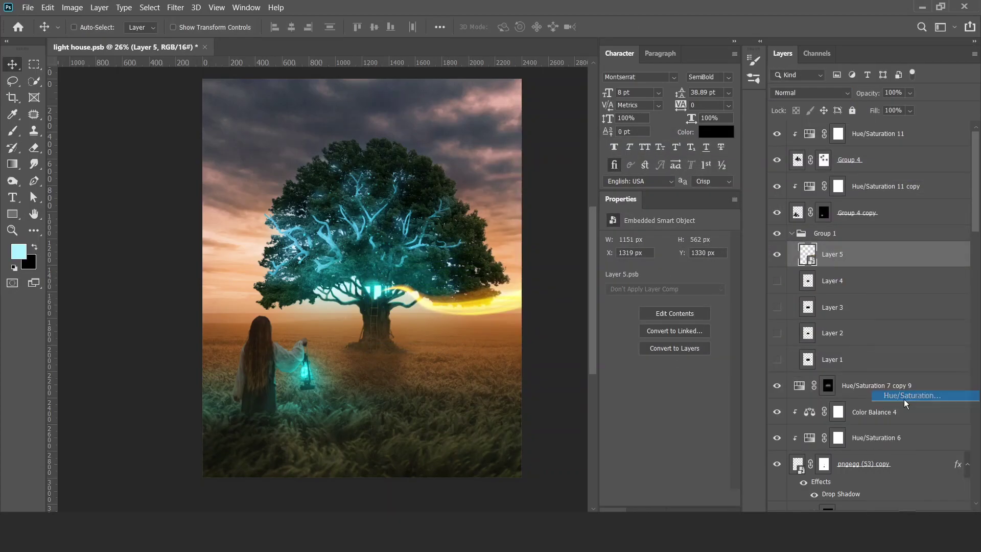
pyautogui.click(905, 397)
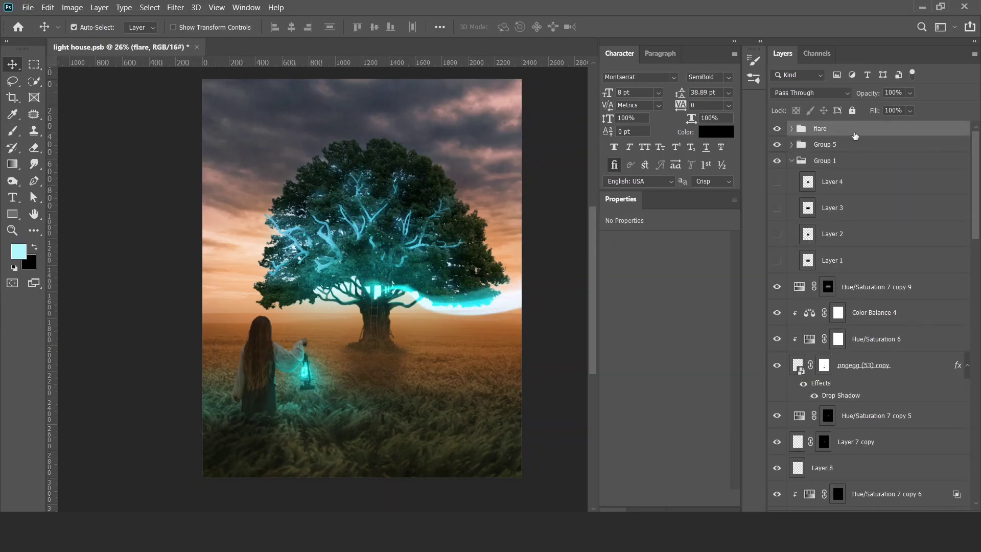
# Duplicate the streak group, stretching and flipping the copy to sweep the other way.
pyautogui.click(855, 144)
pyautogui.hotkey('ctrl', 'j')
pyautogui.hotkey('ctrl', 't')
pyautogui.moveTo(511, 294); pyautogui.dragTo(414, 299)
pyautogui.moveTo(459, 329); pyautogui.dragTo(280, 301)
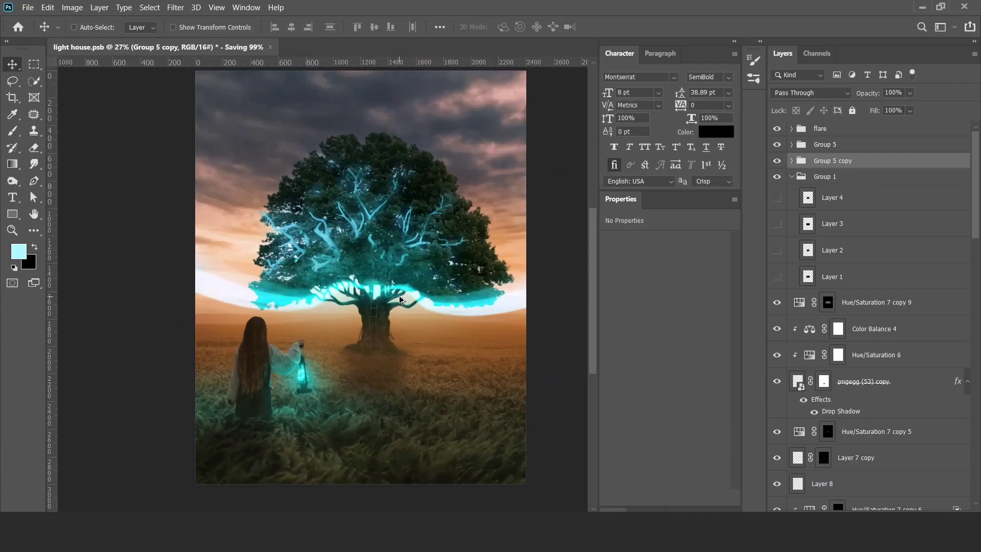
# Give Layer 4 a clipped hue adjustment and group them as Group 6.
pyautogui.click(839, 204)
pyautogui.doubleClick(891, 202)
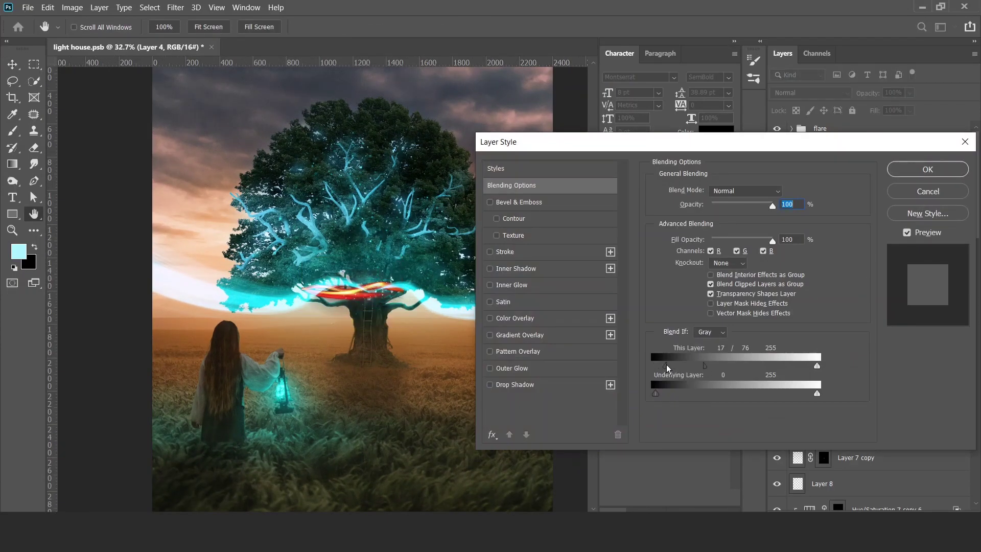
pyautogui.press('Return')
pyautogui.hotkey('ctrl', 'alt', 'u')
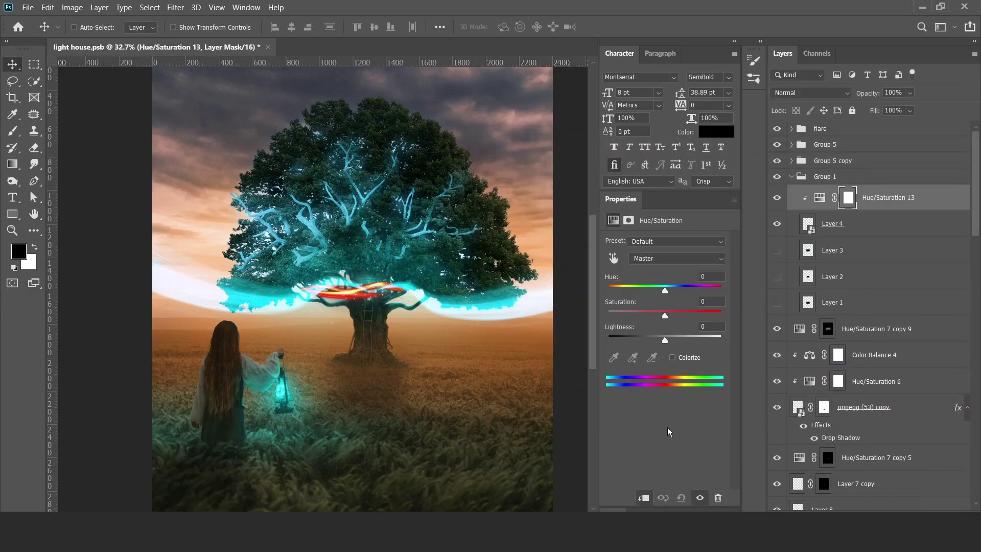
pyautogui.keyDown('shift'); pyautogui.click(851, 225); pyautogui.keyUp('shift')
pyautogui.hotkey('ctrl', 'g')
# Move Group 6 out of Group 1, angle the streak across the tree, and mask it.
pyautogui.moveTo(843, 166); pyautogui.dragTo(843, 171)
pyautogui.hotkey('ctrl', 't')
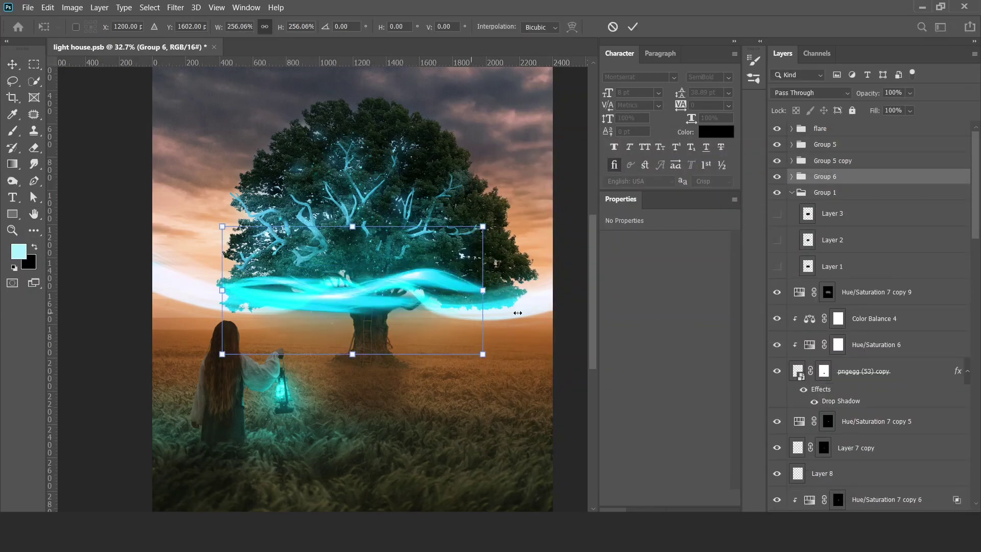
pyautogui.keyDown('ctrl'); pyautogui.moveTo(434, 298); pyautogui.dragTo(464, 238); pyautogui.keyUp('ctrl')
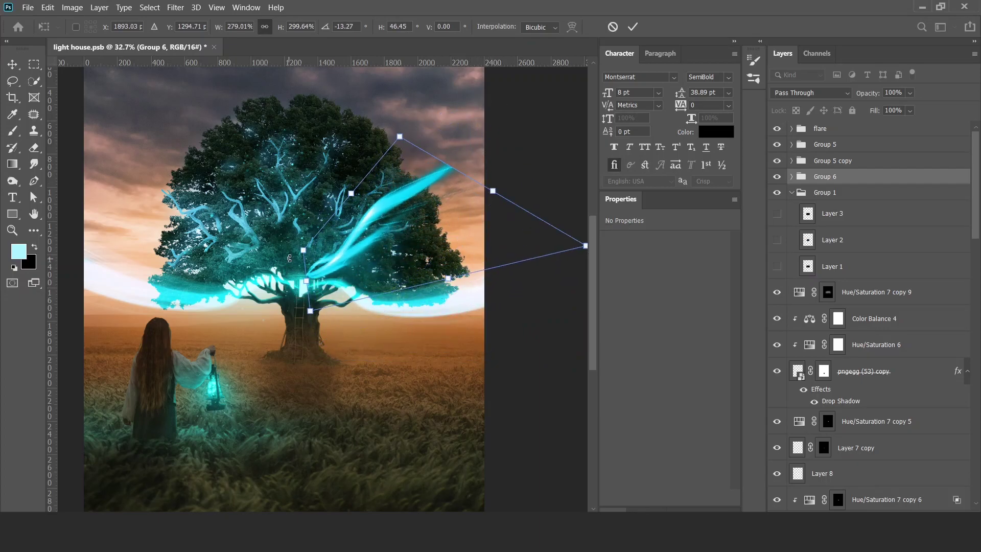
pyautogui.keyDown('alt'); pyautogui.click(873, 486); pyautogui.keyUp('alt')
pyautogui.press('b')
pyautogui.press('d')
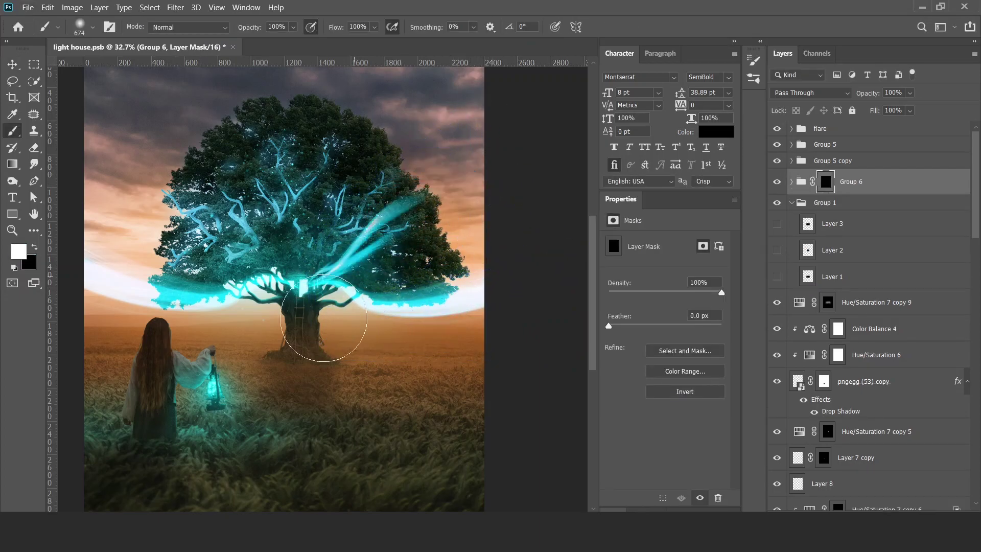
pyautogui.click(323, 317)
# Abandon rotating the streak toward the lantern and move the purple wave down to the tree base.
pyautogui.hotkey('ctrl', 't')
pyautogui.moveTo(516, 404); pyautogui.dragTo(463, 459)
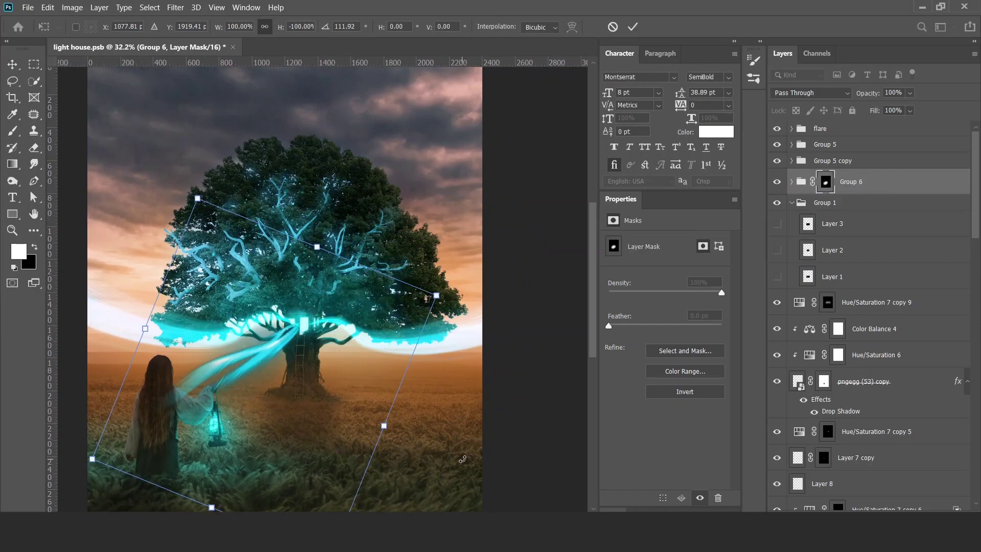
pyautogui.press('Escape')
pyautogui.click(839, 232)
pyautogui.moveTo(309, 371); pyautogui.dragTo(318, 425)
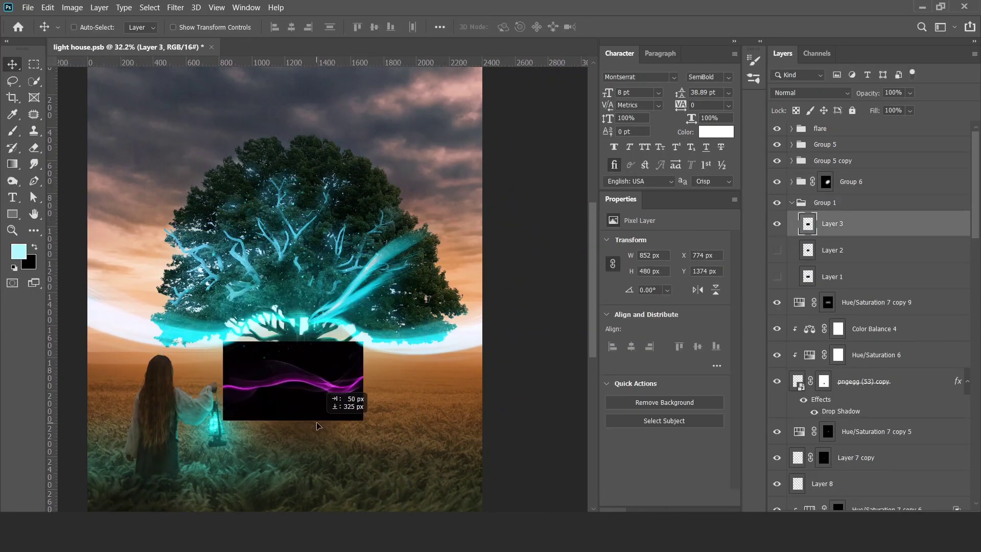
# Drop out the purple wave's black background with Blend If and a lightening blend mode.
pyautogui.doubleClick(874, 224)
pyautogui.moveTo(655, 366); pyautogui.dragTo(668, 366)
pyautogui.click(927, 169)
pyautogui.click(811, 93)
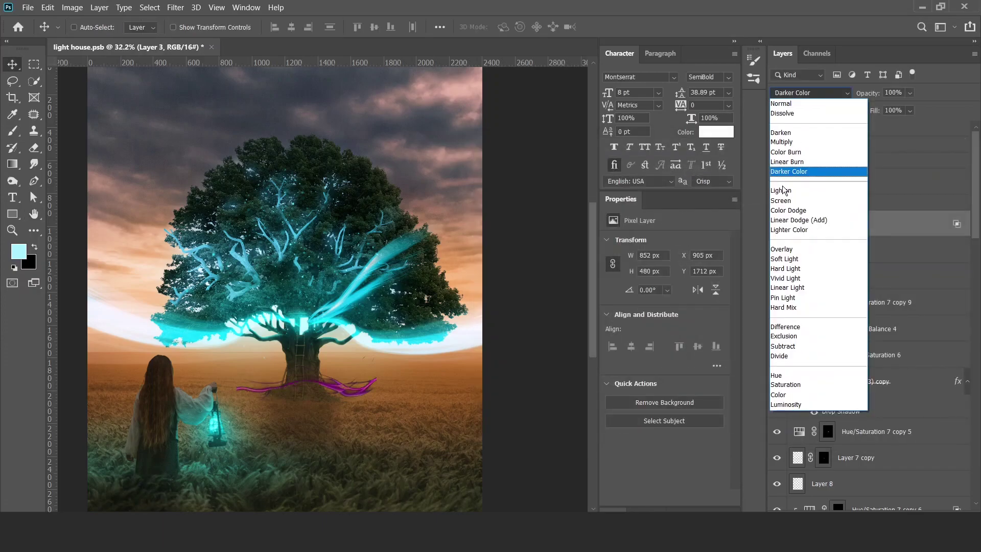
pyautogui.click(797, 179)
# Colorize the wave cyan with slightly lower lightness and group it with the adjustment.
pyautogui.click(914, 508)
pyautogui.click(848, 377)
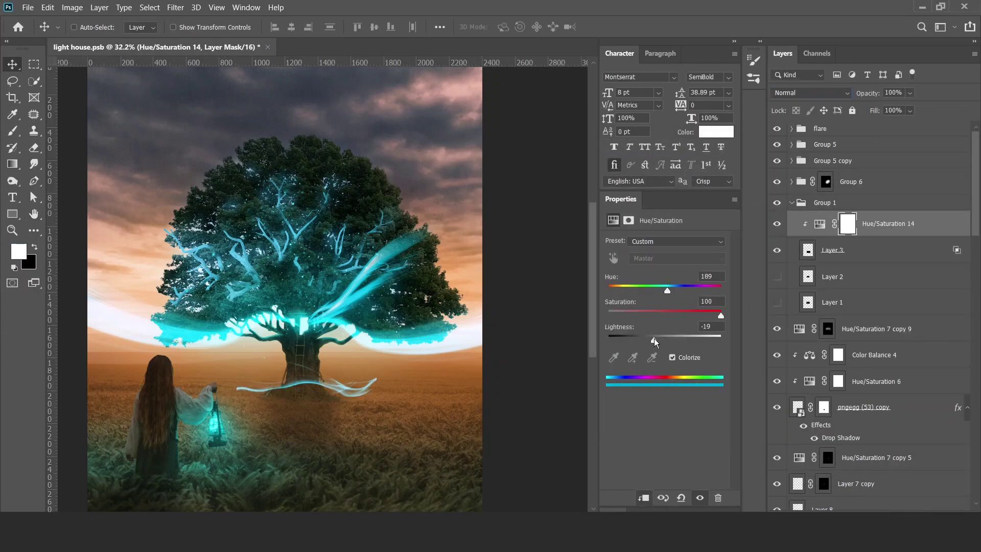
pyautogui.keyDown('shift'); pyautogui.click(833, 250); pyautogui.keyUp('shift')
pyautogui.hotkey('ctrl', 'g')
pyautogui.hotkey('ctrl', 't')
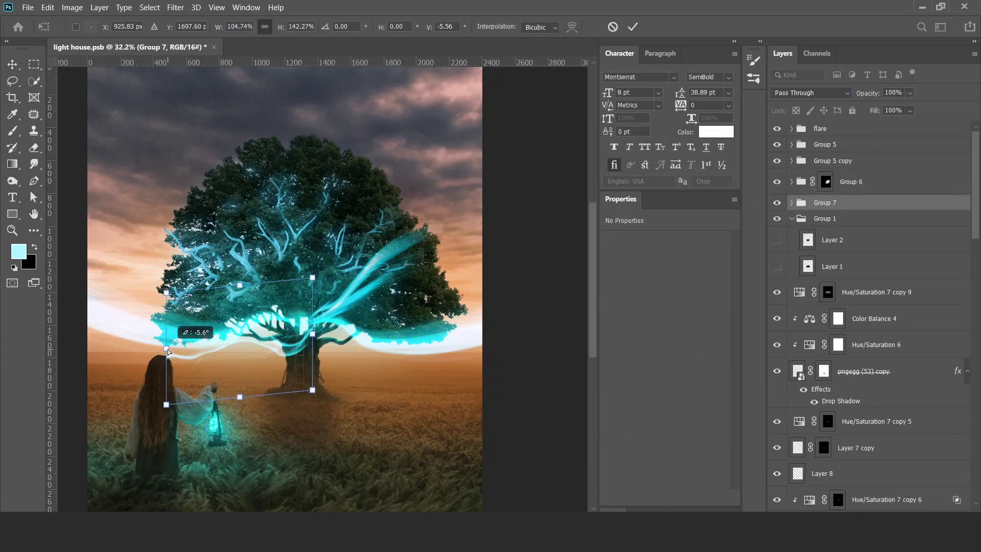
# Make several transformed copies of the wave, moving one into the tree and flipping another.
pyautogui.hotkey('ctrl', 'alt', 't')
pyautogui.moveTo(286, 308); pyautogui.dragTo(389, 301)
pyautogui.hotkey('ctrl', 'alt', 't')
pyautogui.rightClick(239, 262)
pyautogui.click(276, 475)
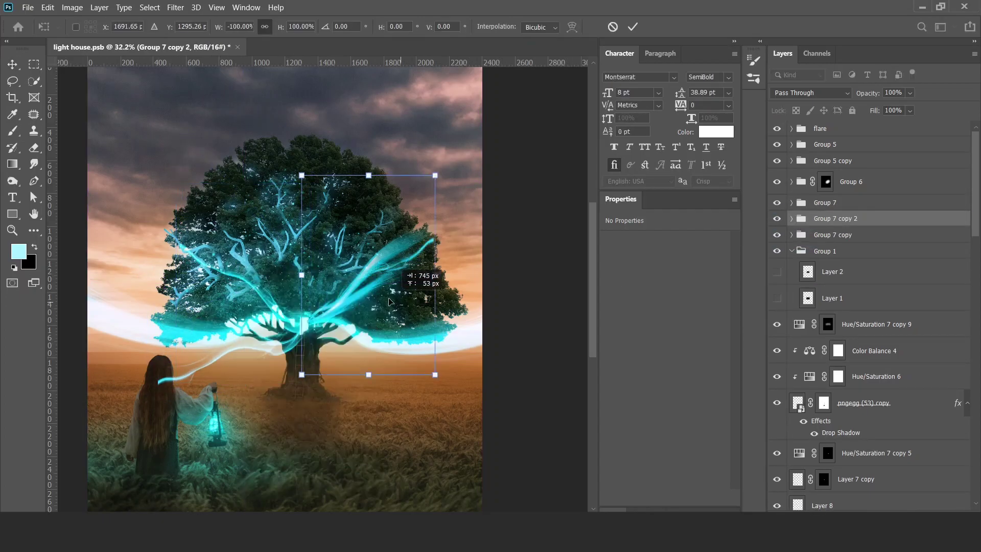
pyautogui.press('Return')
pyautogui.hotkey('ctrl', 'alt', 't')
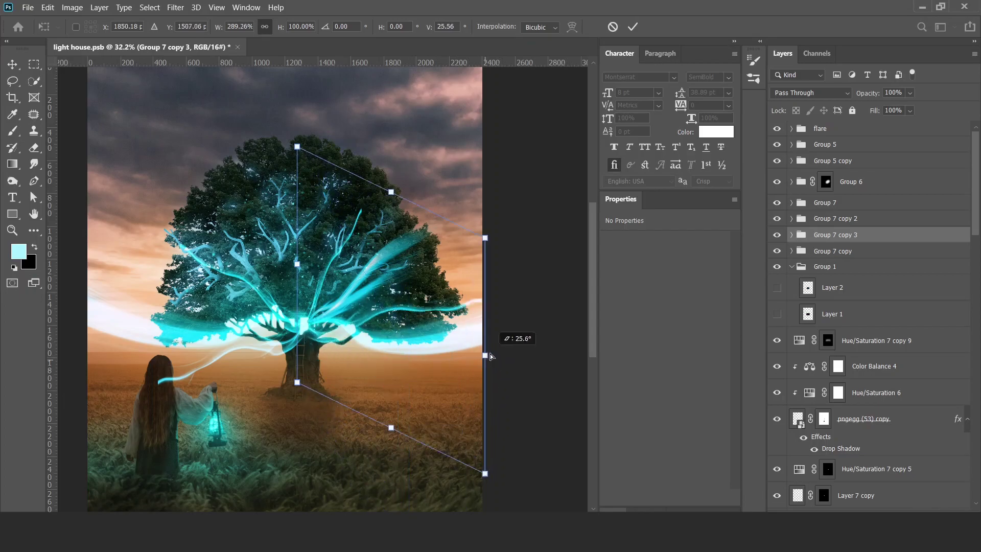
pyautogui.press('Return')
# Group the wave copies, mask them, and paint out the streaks over the girl.
pyautogui.hotkey('ctrl', '0')
pyautogui.keyDown('shift'); pyautogui.click(824, 250); pyautogui.keyUp('shift')
pyautogui.hotkey('ctrl', 'g')
pyautogui.click(791, 202)
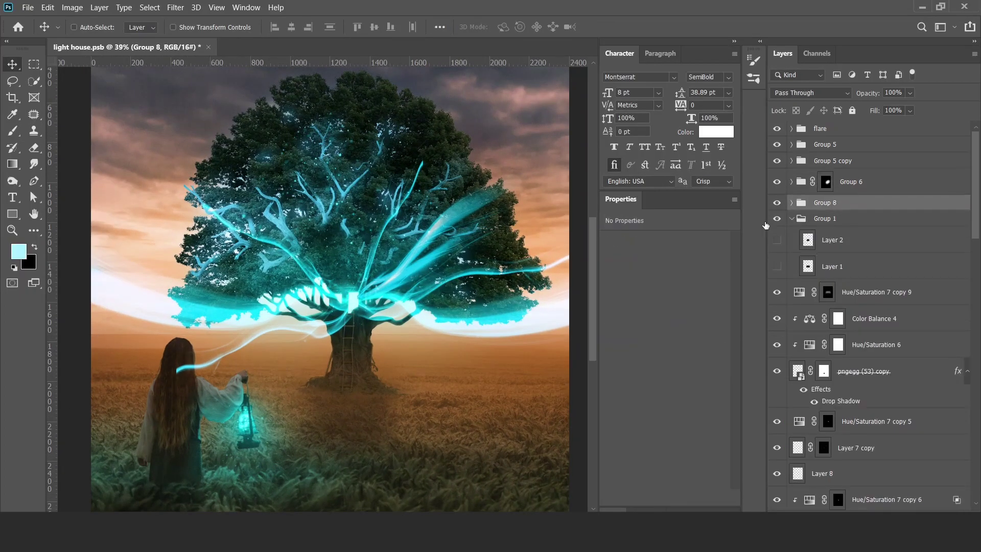
pyautogui.press('b')
pyautogui.press('d')
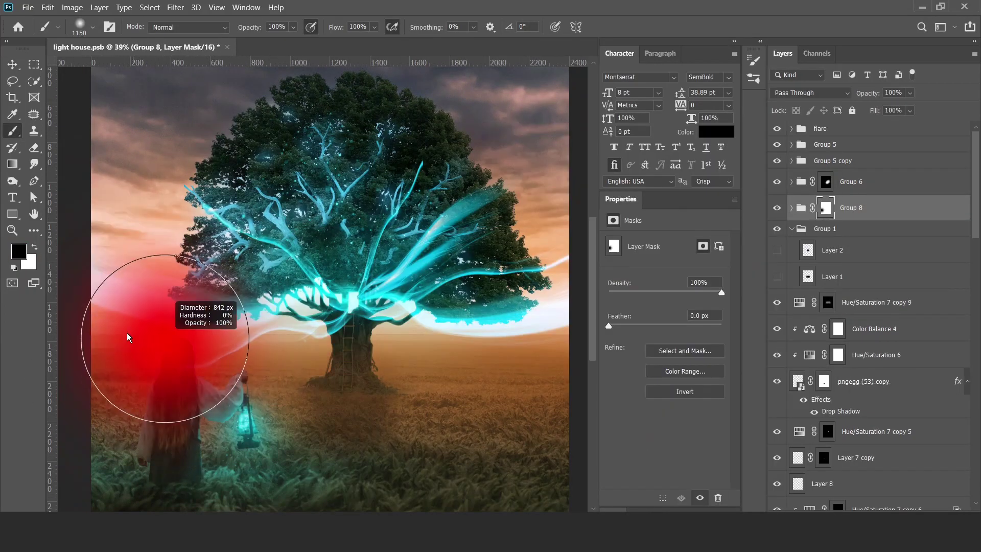
pyautogui.moveTo(143, 327); pyautogui.dragTo(358, 112)
pyautogui.press('v')
pyautogui.hotkey('ctrl', '0')
# Group Group 5 and Group 5 copy, then mask and paint out part of the group.
pyautogui.click(791, 229)
pyautogui.click(825, 144)
pyautogui.keyDown('shift'); pyautogui.click(829, 160); pyautogui.keyUp('shift')
pyautogui.hotkey('ctrl', 'g')
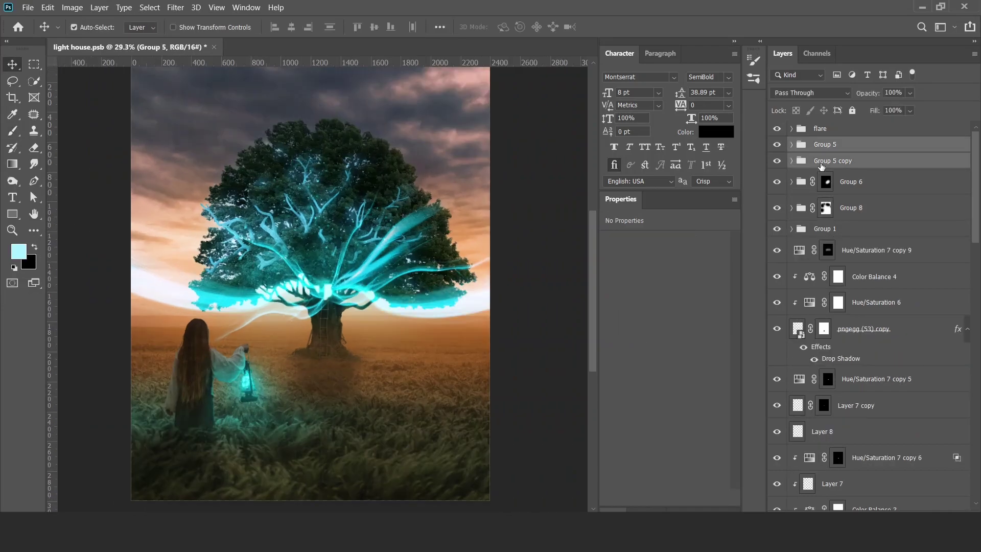
pyautogui.press('b')
pyautogui.moveTo(121, 318); pyautogui.dragTo(331, 269)
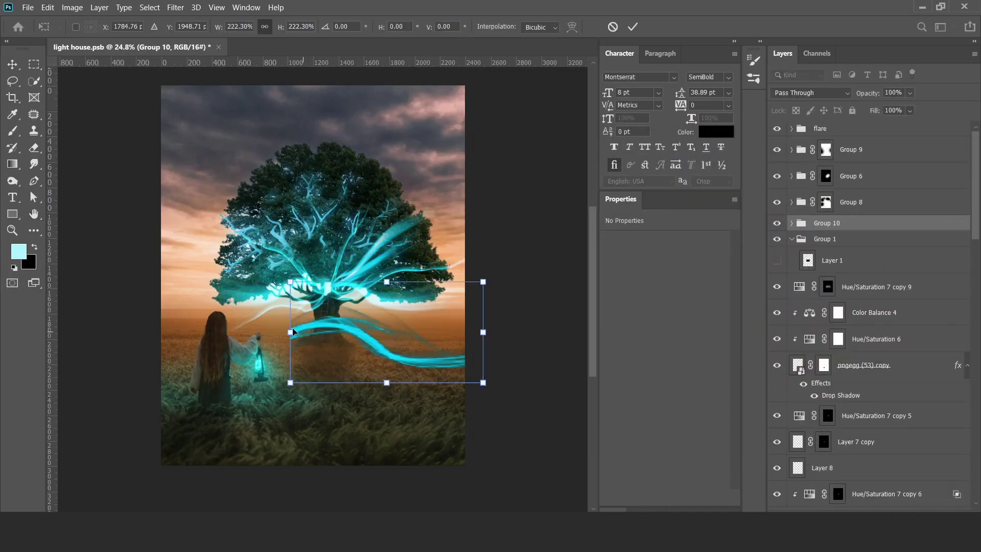
# Nudge the cyan wave, duplicate it for transforming, and show and select the purple glow layer.
pyautogui.moveTo(364, 303); pyautogui.dragTo(368, 301)
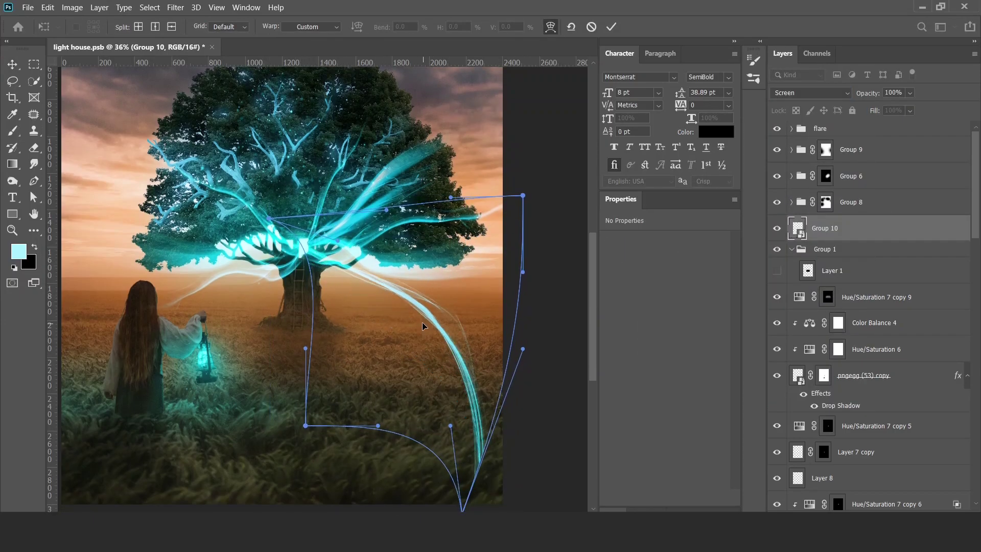
pyautogui.hotkey('ctrl', 'j')
pyautogui.hotkey('ctrl', 't')
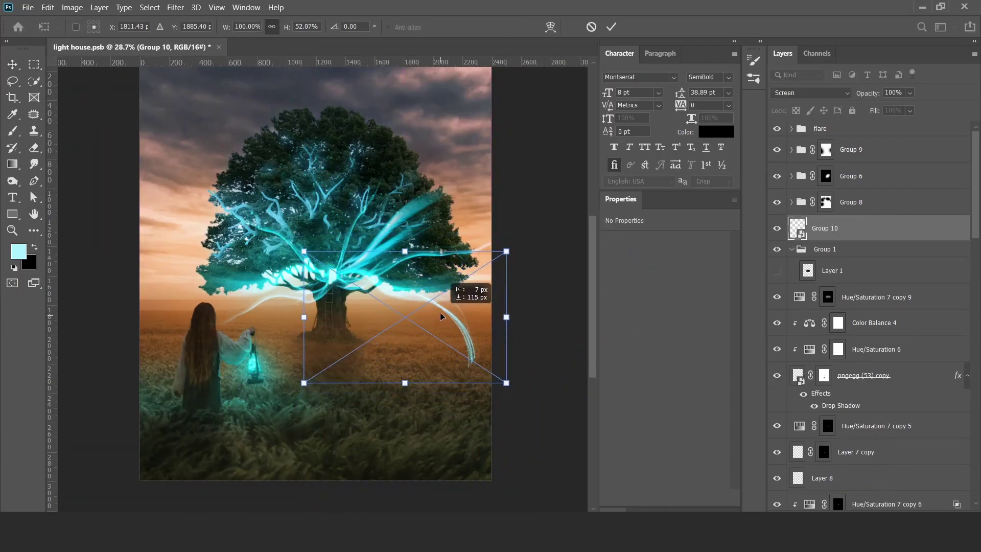
pyautogui.click(776, 270)
pyautogui.click(863, 268)
# Drop the glow's dark background with Blend If, reshape the wave, and duplicate it into the field.
pyautogui.doubleClick(863, 268)
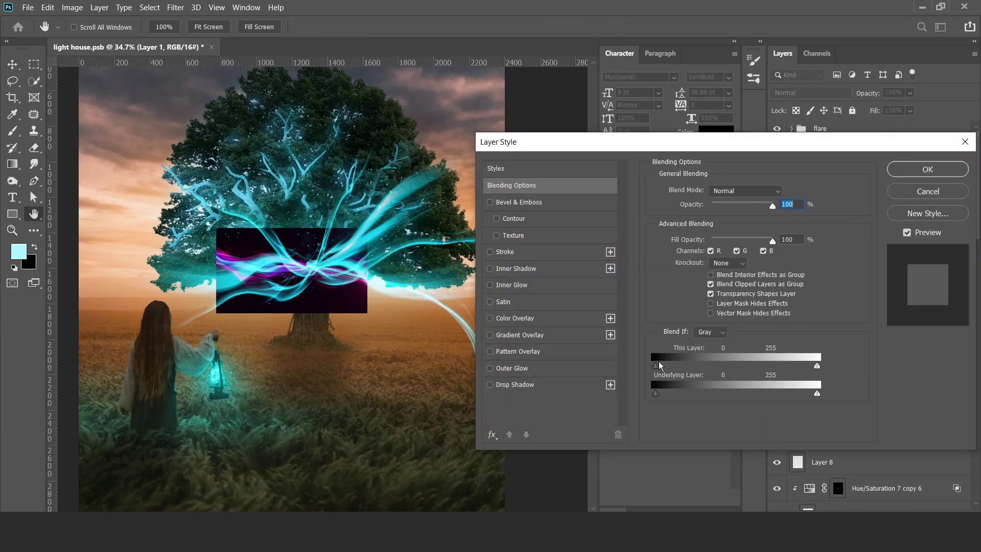
pyautogui.moveTo(659, 366); pyautogui.dragTo(680, 373)
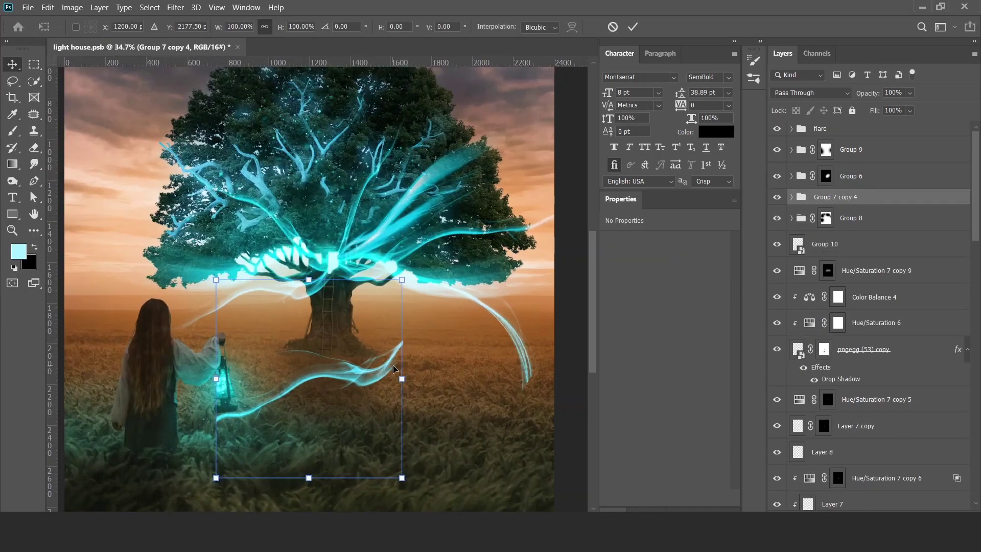
pyautogui.moveTo(394, 367); pyautogui.dragTo(316, 348)
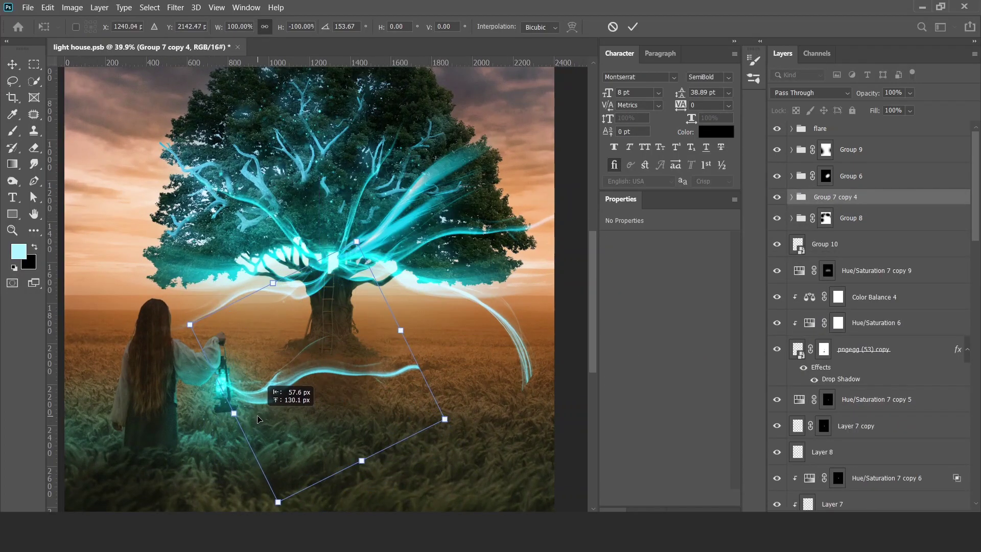
pyautogui.hotkey('ctrl', 'j')
pyautogui.hotkey('ctrl', 't')
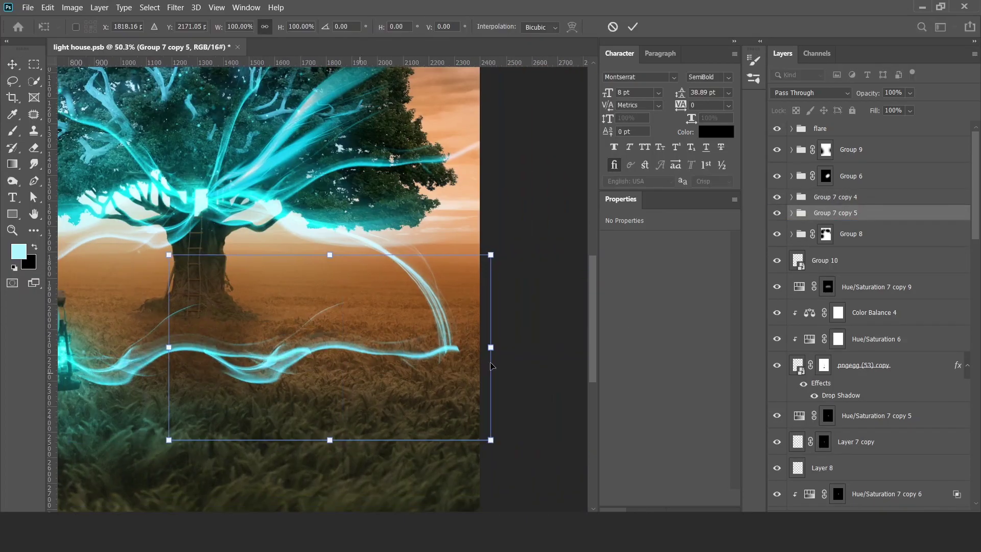
pyautogui.moveTo(402, 312); pyautogui.dragTo(401, 330)
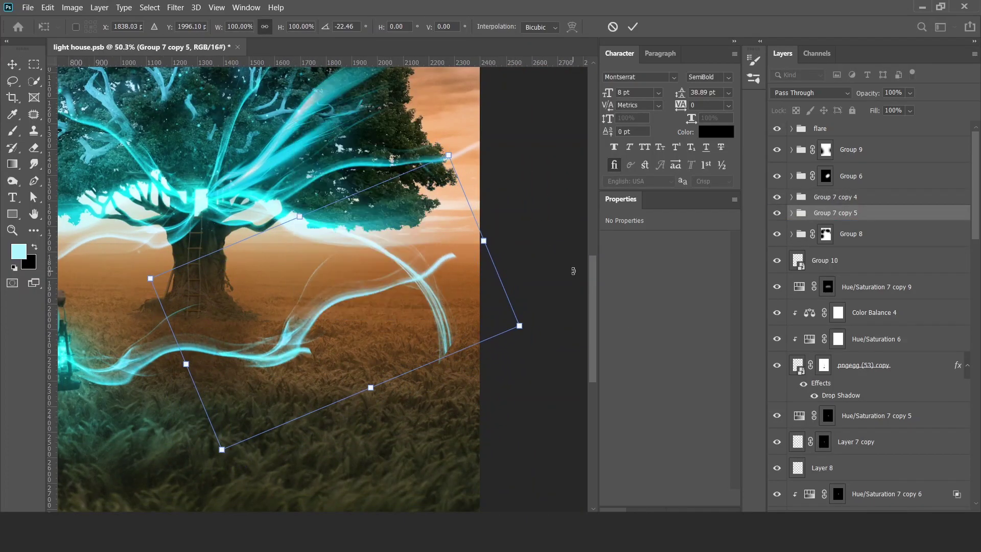
pyautogui.press('Return')
# Set the wave copy to Screen and warp it into a looping curve.
pyautogui.click(810, 92)
pyautogui.click(780, 200)
pyautogui.hotkey('ctrl', 't')
pyautogui.rightClick(231, 101)
pyautogui.click(245, 235)
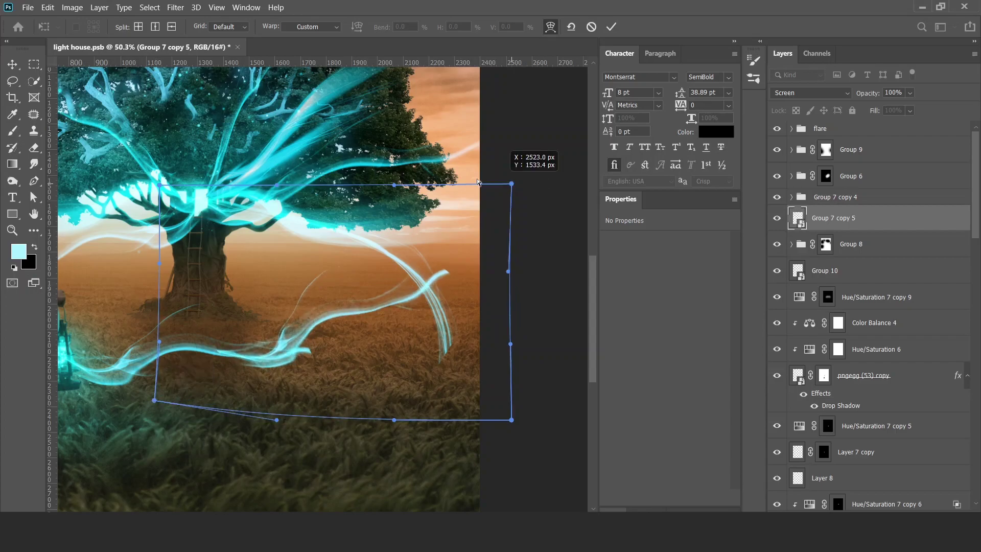
pyautogui.moveTo(477, 179); pyautogui.dragTo(462, 440)
pyautogui.press('Return')
# Commit the Group 7 transform and select Group 10 in the layers panel.
pyautogui.scroll(-3, 383, 350)
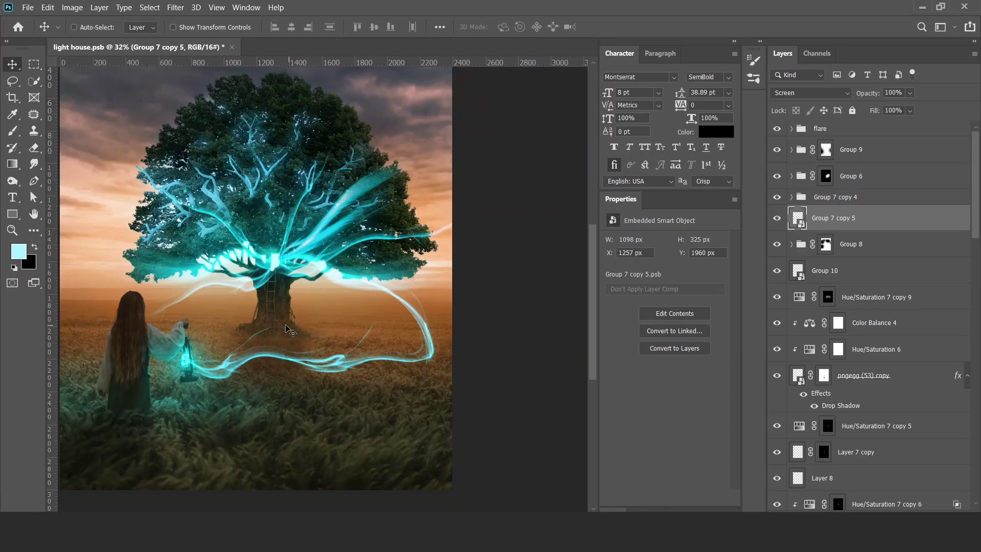
pyautogui.click(791, 243)
pyautogui.click(832, 265)
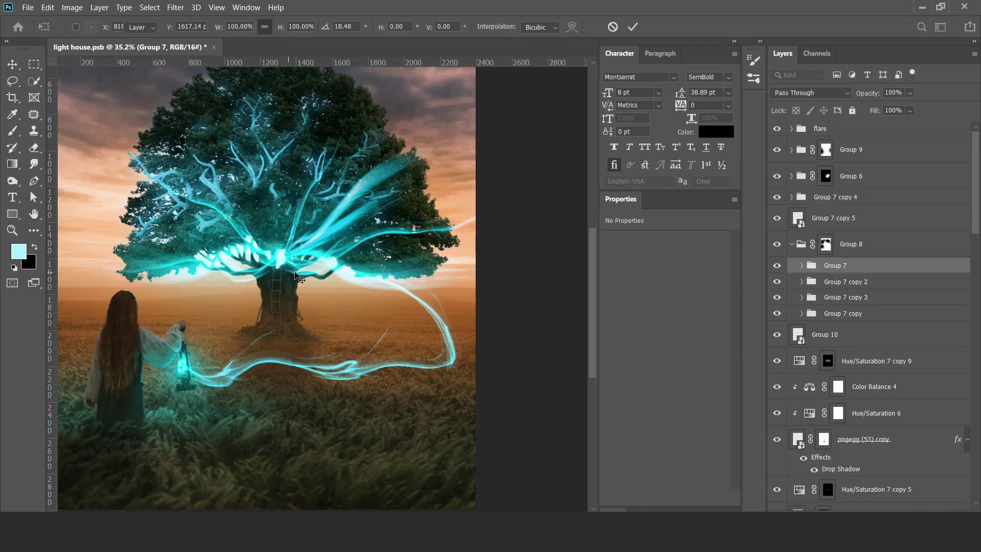
pyautogui.press('Return')
pyautogui.scroll(2, 299, 279)
pyautogui.click(791, 243)
pyautogui.click(803, 270)
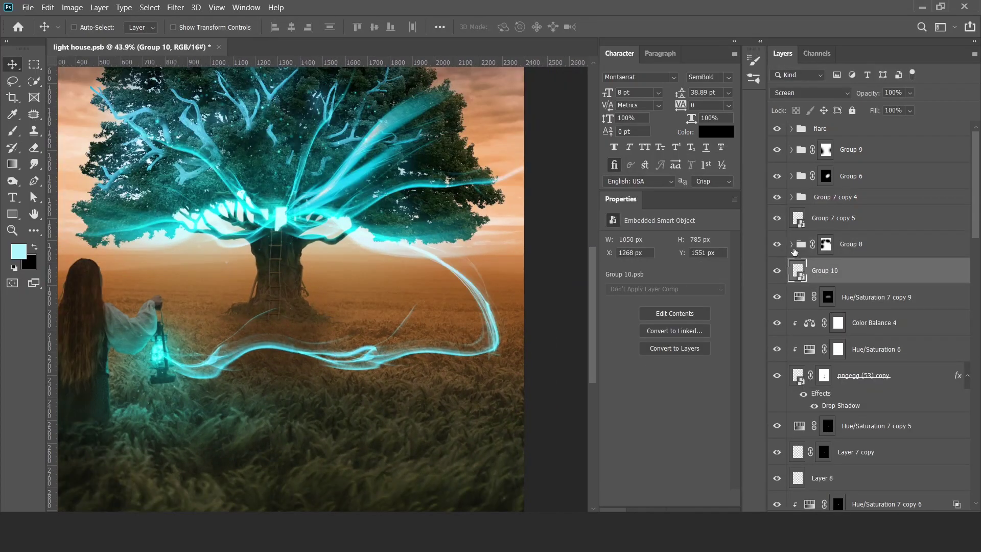
# Duplicate the Group 10 wave, rotate it to flow the other way, and mask it.
pyautogui.hotkey('ctrl', 'j')
pyautogui.hotkey('ctrl', 't')
pyautogui.moveTo(562, 215); pyautogui.dragTo(642, 342)
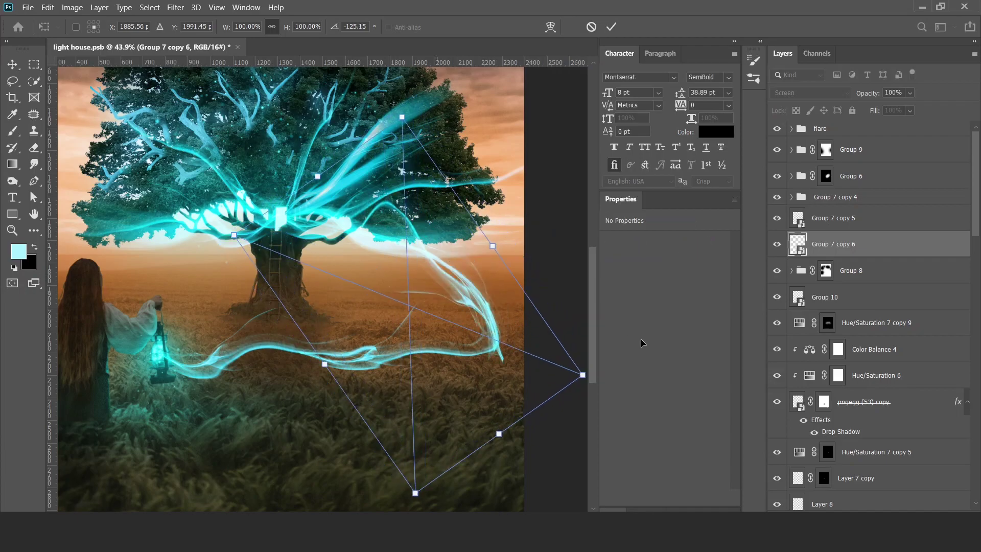
pyautogui.press('Return')
pyautogui.press('b')
pyautogui.press('d')
pyautogui.press('v')
pyautogui.scroll(-3, 486, 374)
pyautogui.scroll(2, 357, 307)
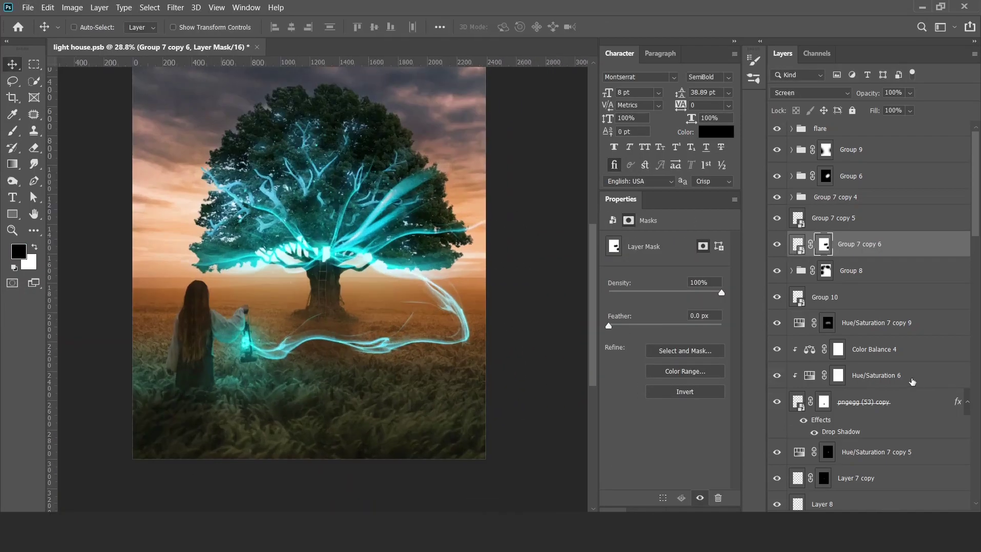
pyautogui.scroll(-5, 868, 255)
pyautogui.scroll(-5, 777, 278)
pyautogui.scroll(-5, 777, 279)
pyautogui.scroll(-3, 777, 258)
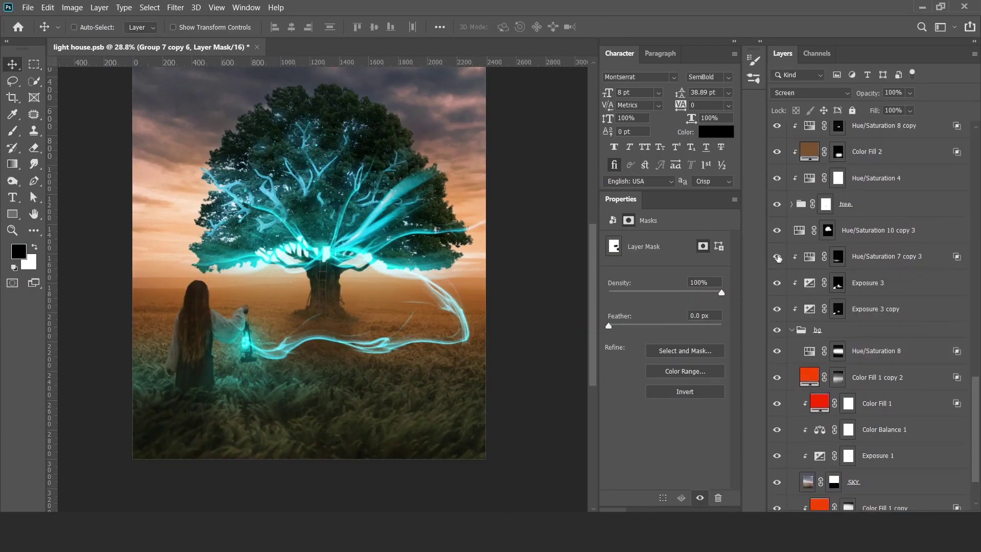
# Paint the wave mask with a flat elliptical brush tip.
pyautogui.rightClick(378, 326)
pyautogui.doubleClick(337, 381)
pyautogui.press('x')
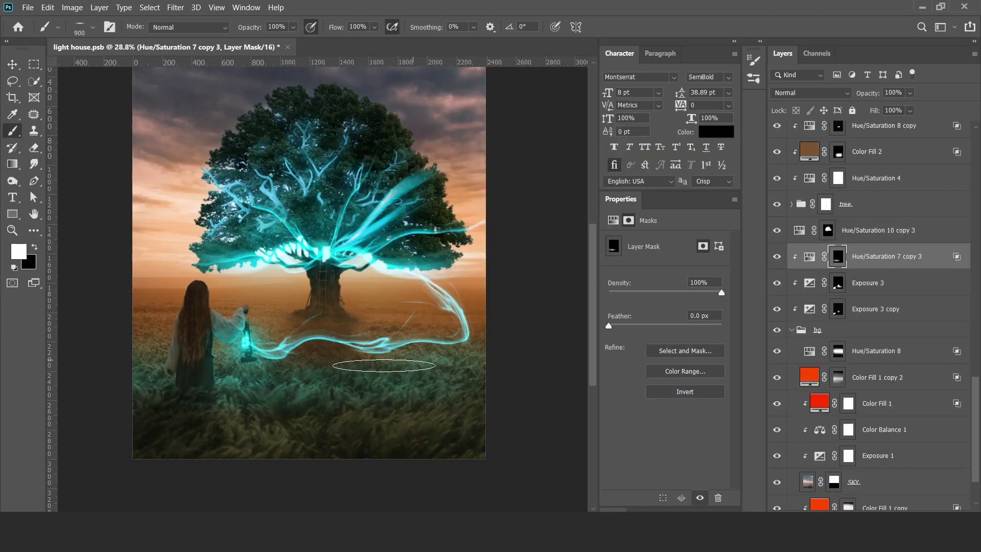
pyautogui.press('v')
pyautogui.scroll(-1, 432, 378)
pyautogui.scroll(10, 882, 263)
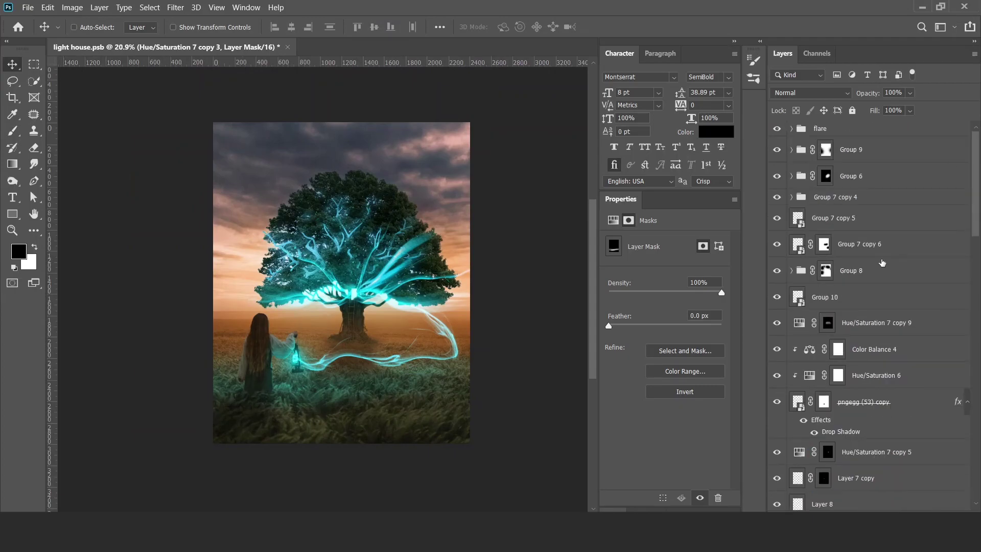
# Add a Hue/Saturation adjustment on top with a black mask and a soft round brush.
pyautogui.hotkey('ctrl', 'j')
pyautogui.hotkey('ctrl', 'shift', ']')
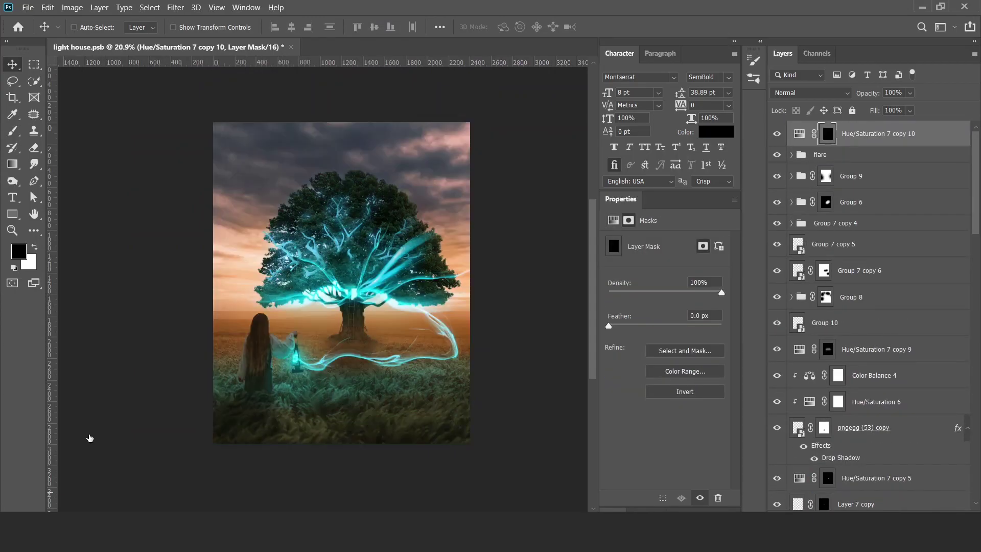
pyautogui.press('b')
pyautogui.scroll(3, 358, 383)
pyautogui.rightClick(448, 222)
pyautogui.doubleClick(436, 209)
pyautogui.press('x')
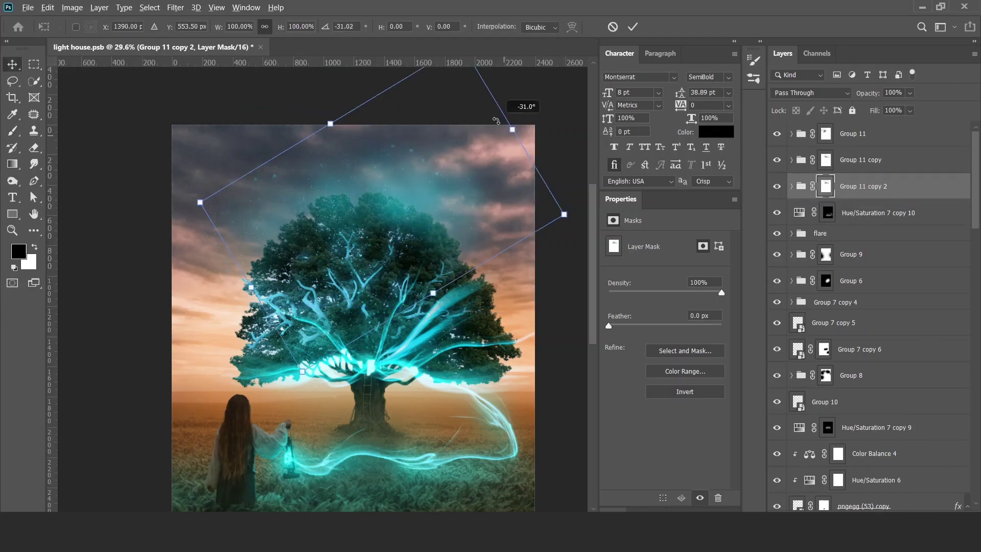
# Rotate the light group over the tree canopy and narrow it horizontally.
pyautogui.moveTo(323, 193); pyautogui.dragTo(321, 273)
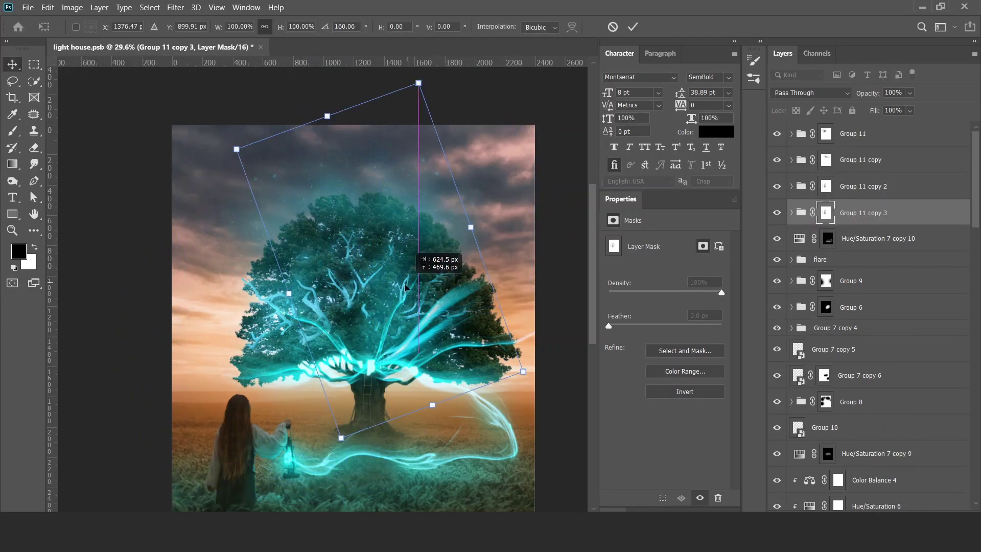
pyautogui.hotkey('ctrl', 't')
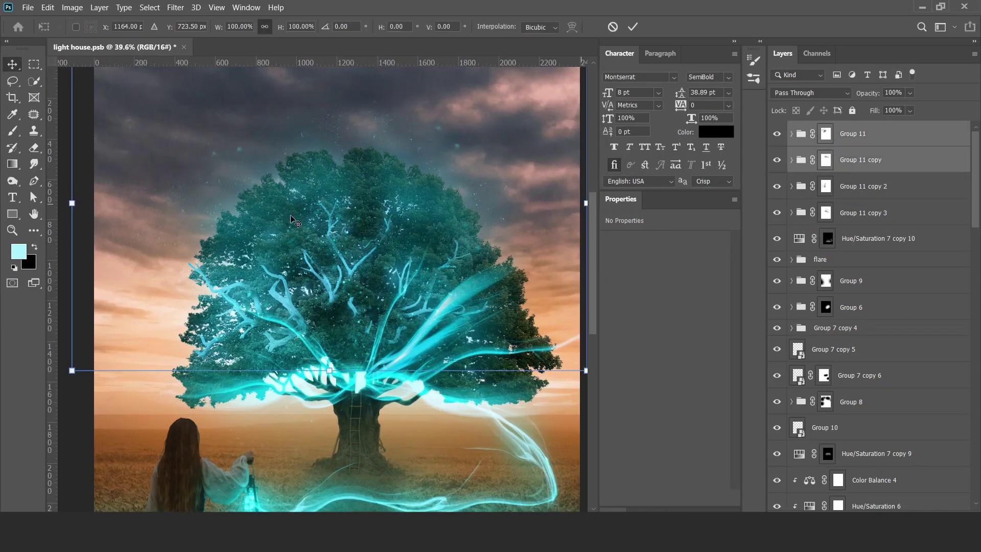
pyautogui.moveTo(72, 201); pyautogui.dragTo(123, 199)
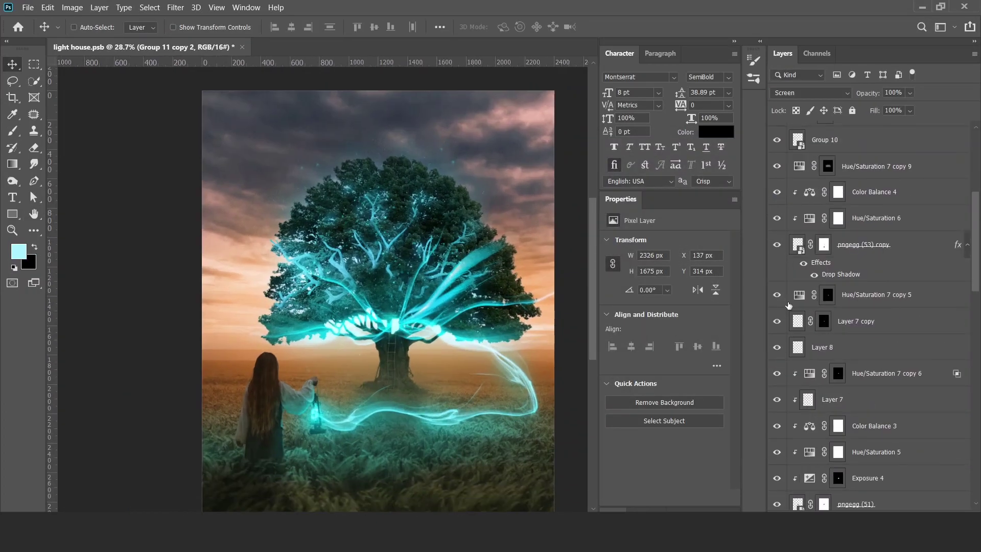
# Add a colorized teal Hue/Saturation layer with full saturation and lightness -41.
pyautogui.scroll(-3, 868, 306)
pyautogui.scroll(-3, 868, 306)
pyautogui.scroll(-3, 775, 326)
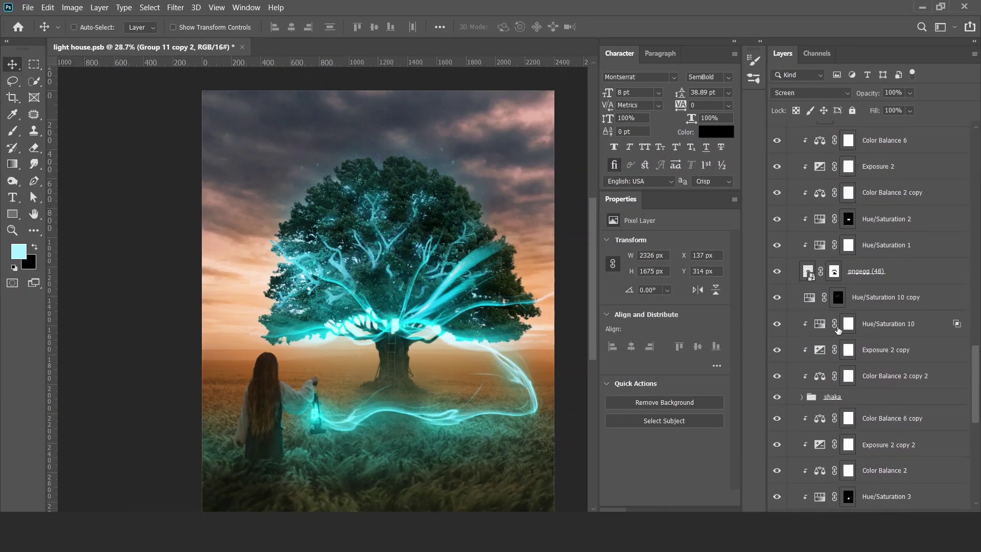
pyautogui.click(865, 300)
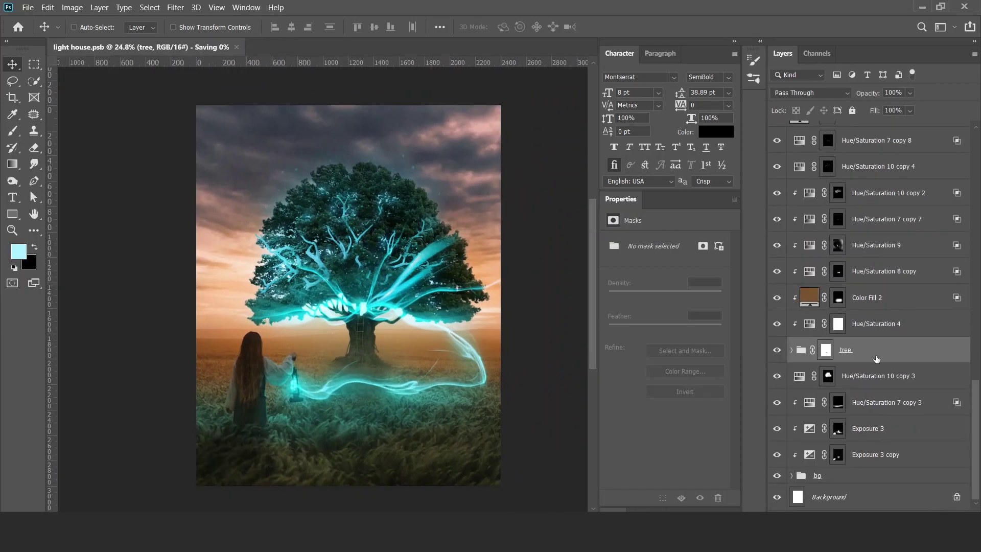
pyautogui.click(864, 405)
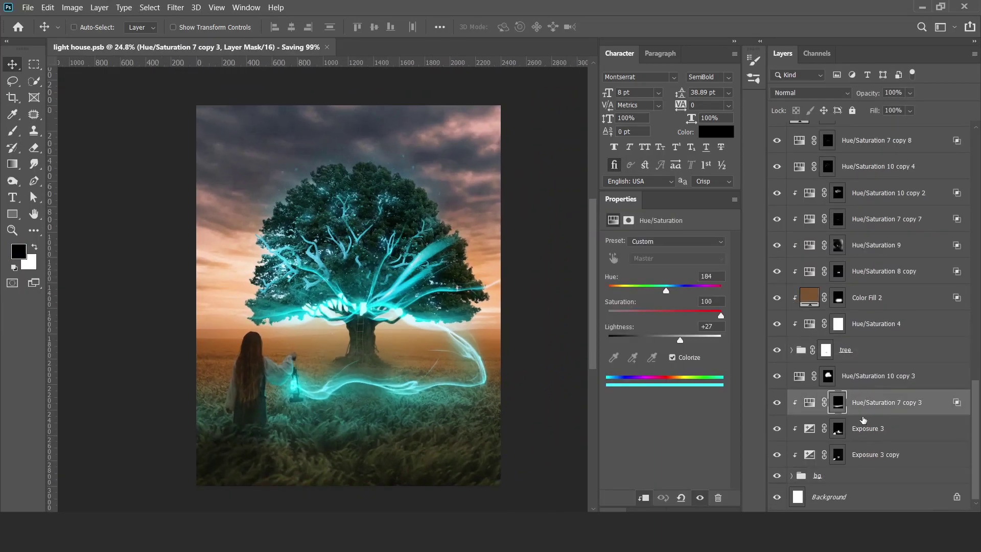
pyautogui.click(643, 497)
pyautogui.click(672, 357)
pyautogui.moveTo(608, 290); pyautogui.dragTo(673, 290)
pyautogui.moveTo(664, 340); pyautogui.dragTo(641, 339)
pyautogui.moveTo(637, 316); pyautogui.dragTo(721, 316)
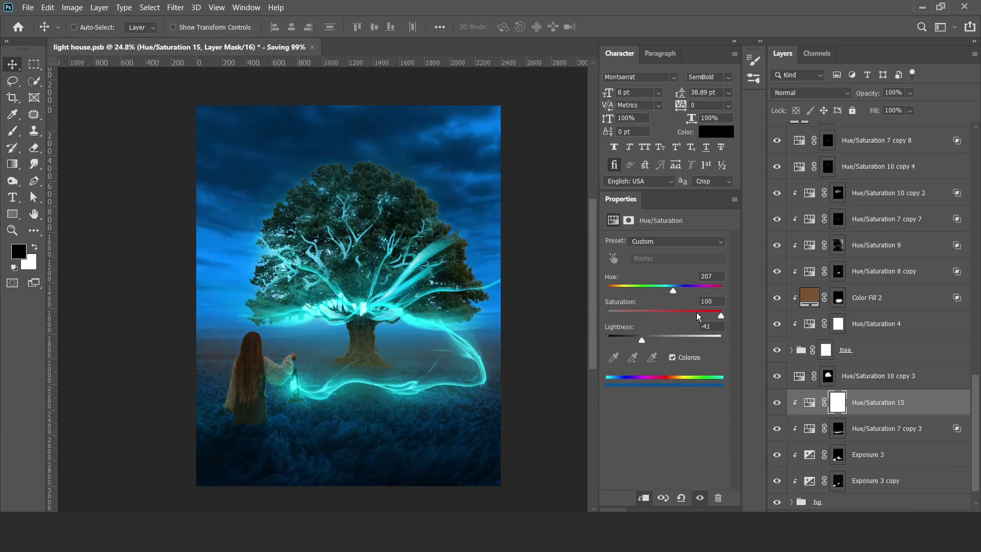
pyautogui.moveTo(666, 291); pyautogui.dragTo(665, 290)
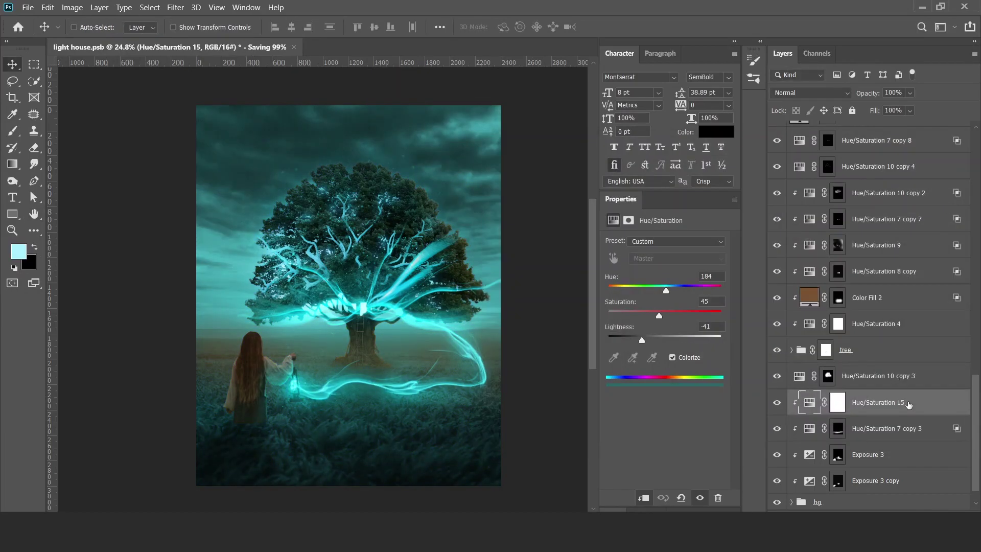
pyautogui.press('Delete')
# Add a dark blue Solid Color fill at 50% opacity with Blend If limits.
pyautogui.click(868, 513)
pyautogui.click(893, 287)
pyautogui.click(659, 247)
pyautogui.click(900, 129)
pyautogui.press('5')
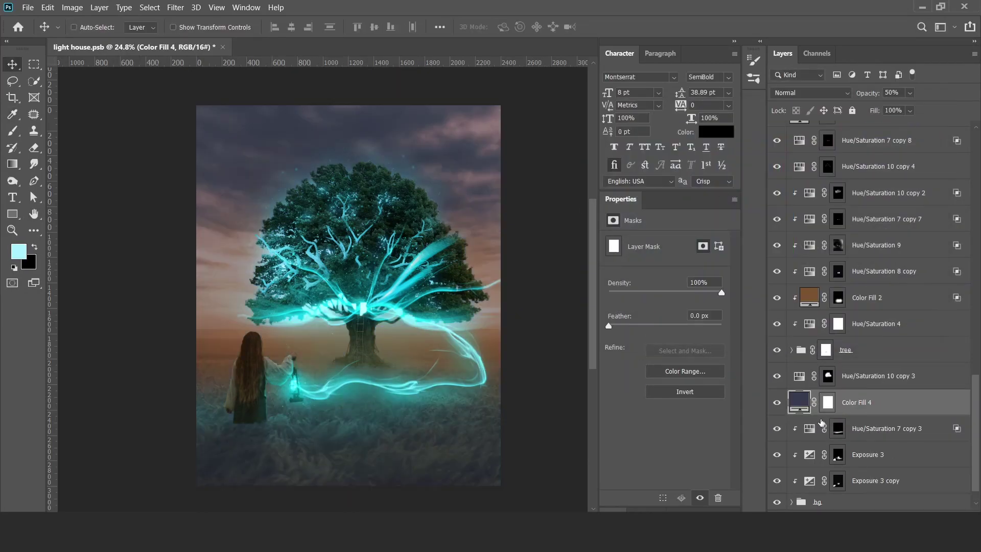
pyautogui.doubleClick(798, 402)
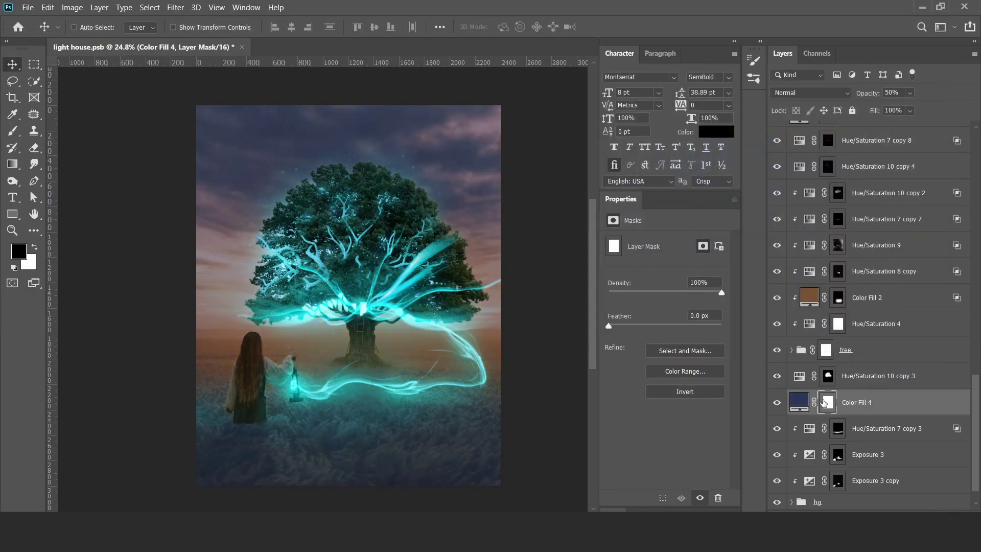
pyautogui.doubleClick(912, 405)
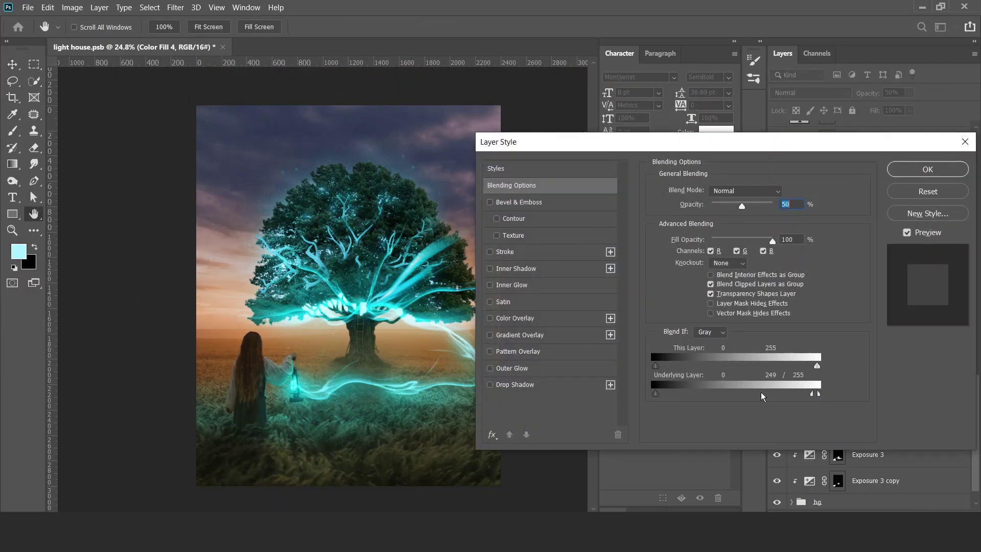
pyautogui.press('Escape')
pyautogui.doubleClick(799, 402)
pyautogui.click(909, 127)
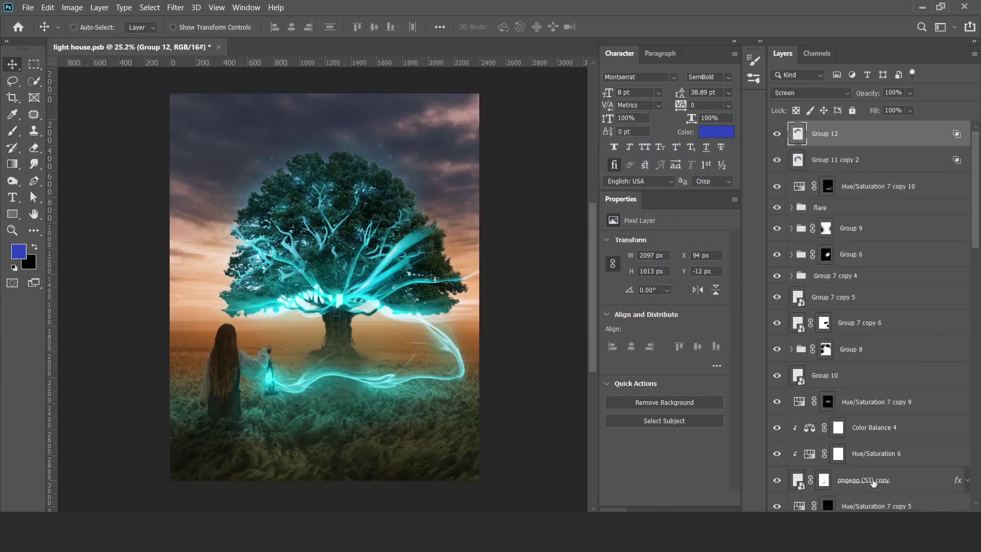
# Add a blue layer above Group 12, brush its mask around the girl, and set Layer 11 to Screen.
pyautogui.click(810, 93)
pyautogui.click(797, 170)
pyautogui.scroll(-2, 812, 96)
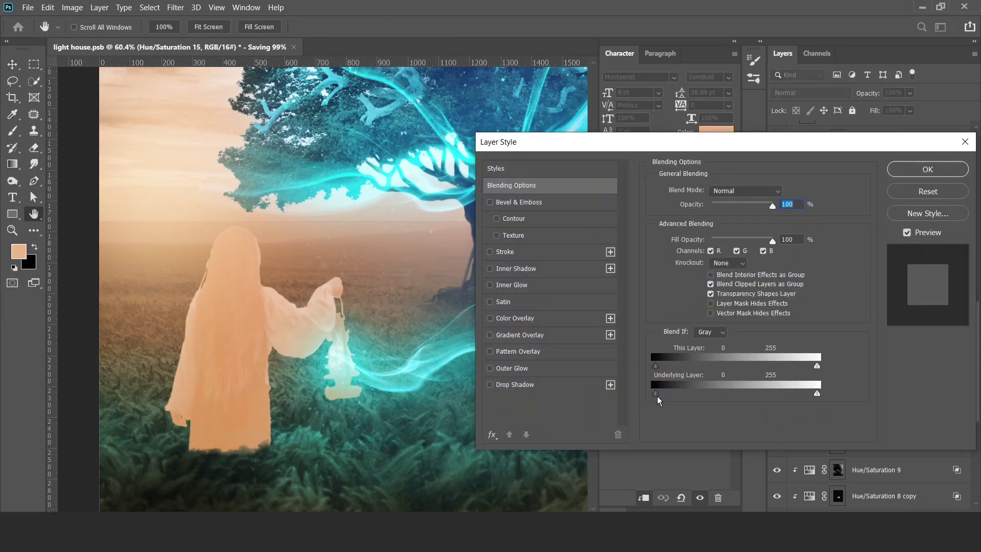
pyautogui.press('b')
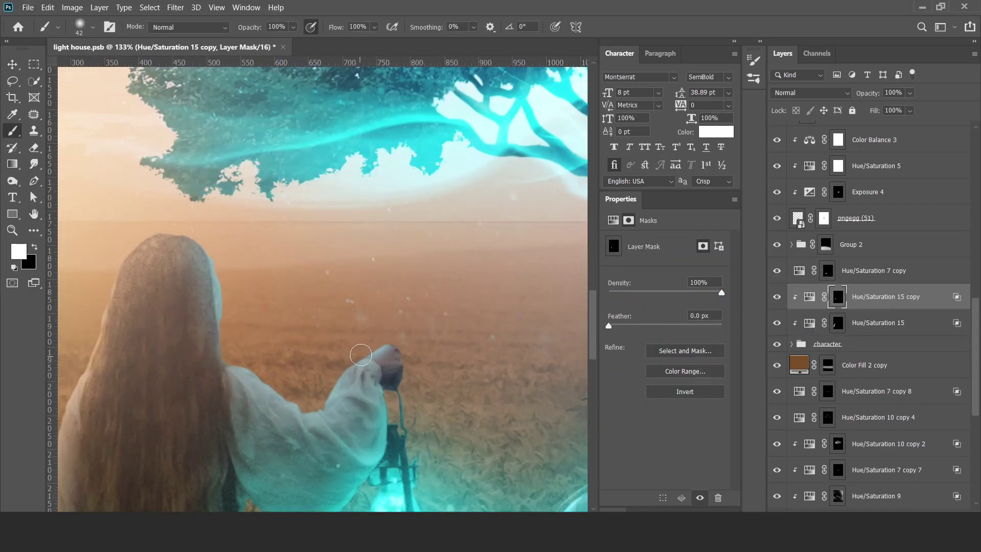
pyautogui.keyDown('alt'); pyautogui.click(200, 296); pyautogui.keyUp('alt')
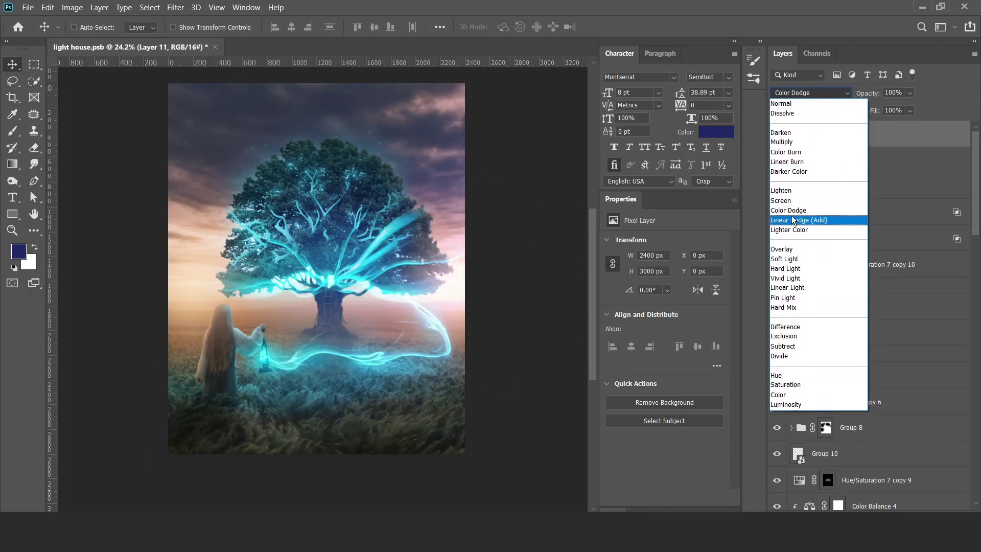
pyautogui.click(781, 200)
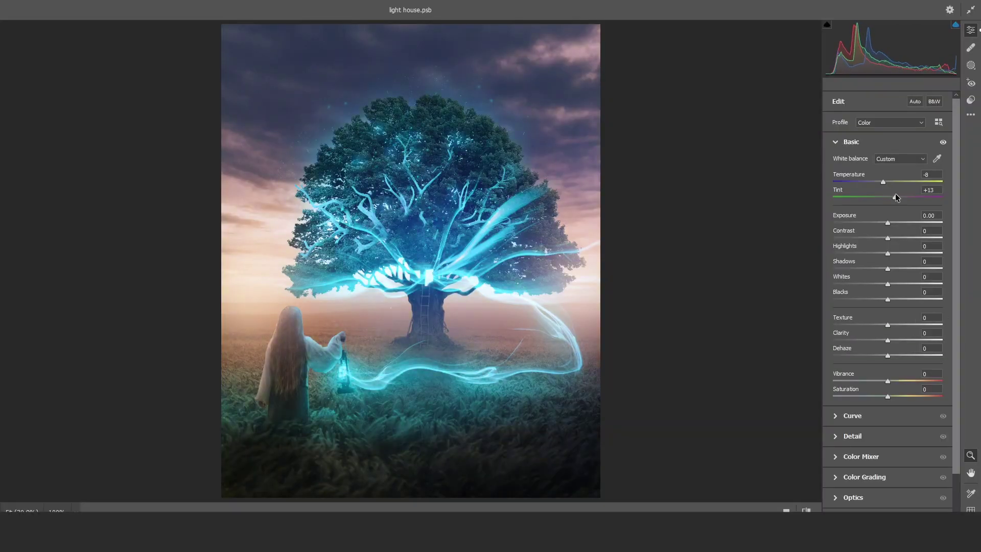
# Warm the image, push tint toward magenta, add contrast and lift highlights.
pyautogui.moveTo(894, 195); pyautogui.dragTo(886, 180)
pyautogui.moveTo(888, 224); pyautogui.dragTo(888, 223)
pyautogui.moveTo(887, 238)
pyautogui.mouseDown()
pyautogui.moveTo(898, 238)
pyautogui.moveTo(889, 255)
pyautogui.mouseUp()
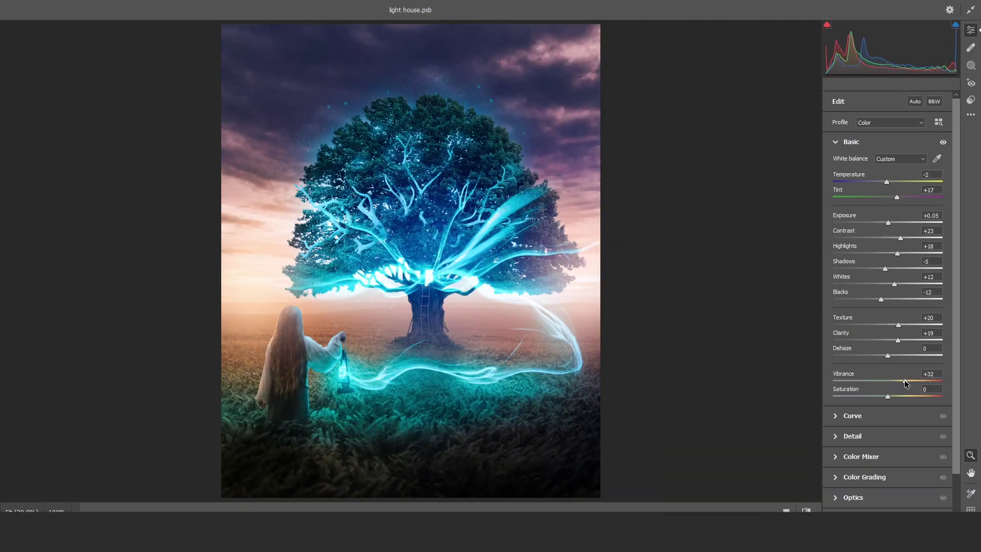
pyautogui.click(839, 418)
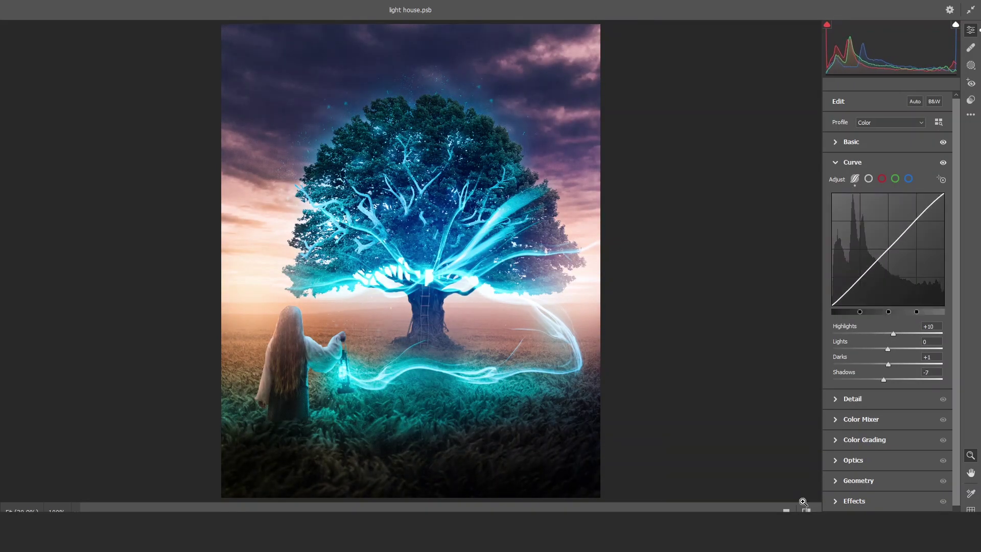
pyautogui.click(851, 399)
# Boost red saturation and reduce blue saturation in the Color Mixer.
pyautogui.click(863, 310)
pyautogui.click(861, 203)
pyautogui.moveTo(887, 260); pyautogui.dragTo(940, 262)
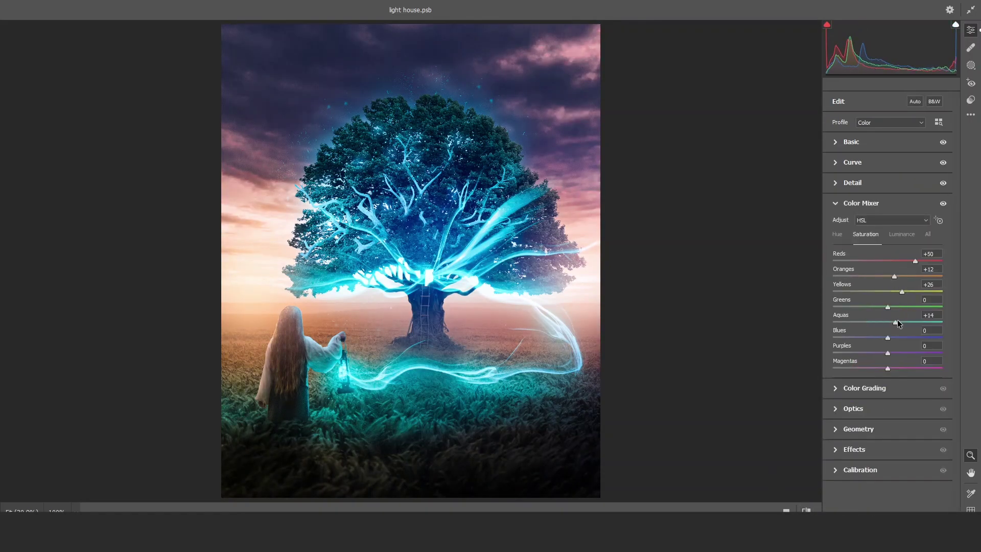
pyautogui.click(943, 204)
pyautogui.moveTo(888, 338); pyautogui.dragTo(879, 338)
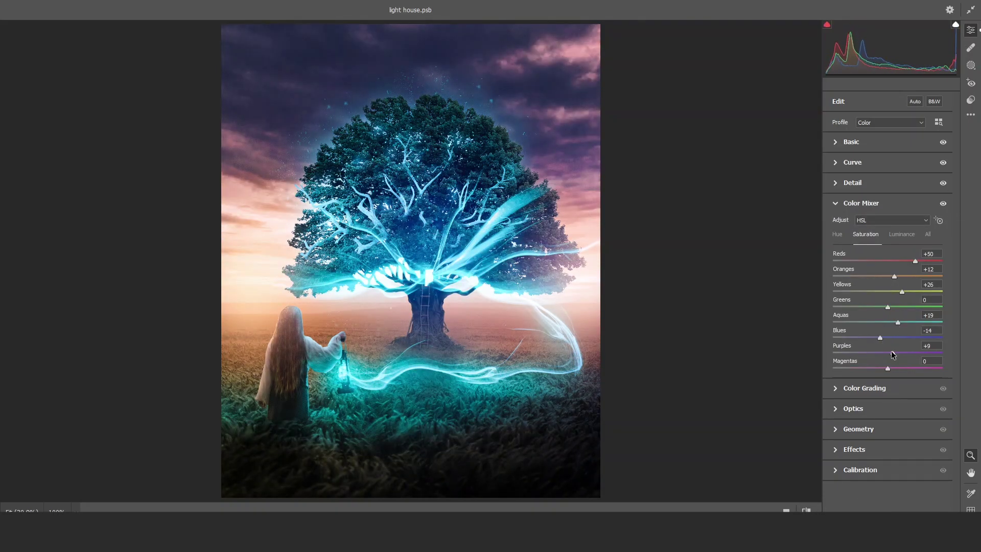
# Grade magenta midtones, blue shadows and cyan highlights, then apply Camera Raw.
pyautogui.click(864, 388)
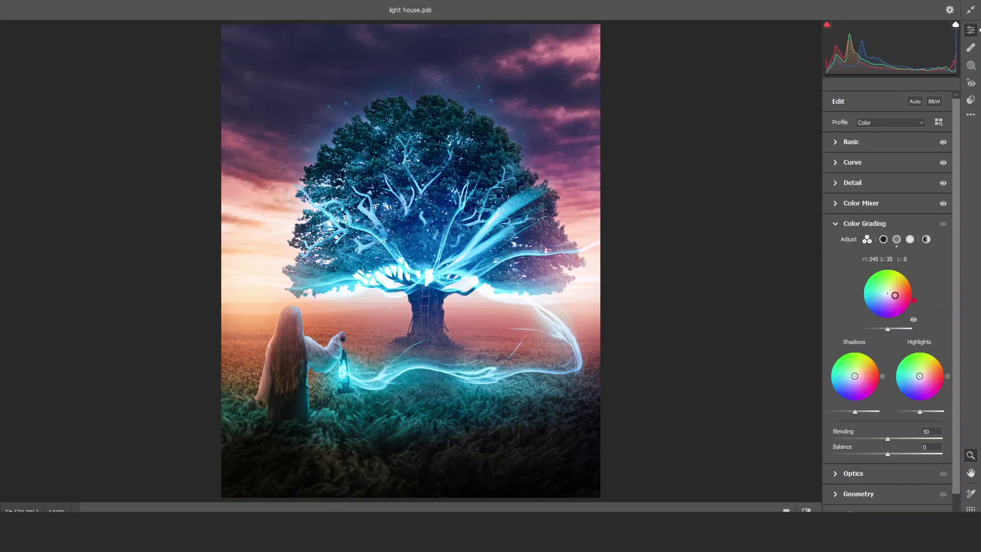
pyautogui.moveTo(888, 293); pyautogui.dragTo(889, 297)
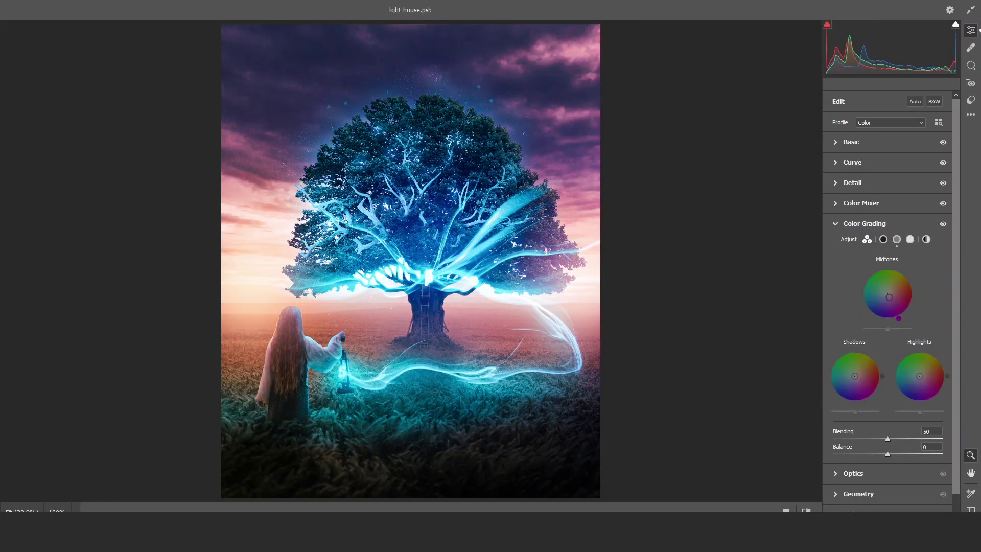
pyautogui.moveTo(854, 376); pyautogui.dragTo(851, 382)
pyautogui.moveTo(919, 376); pyautogui.dragTo(914, 376)
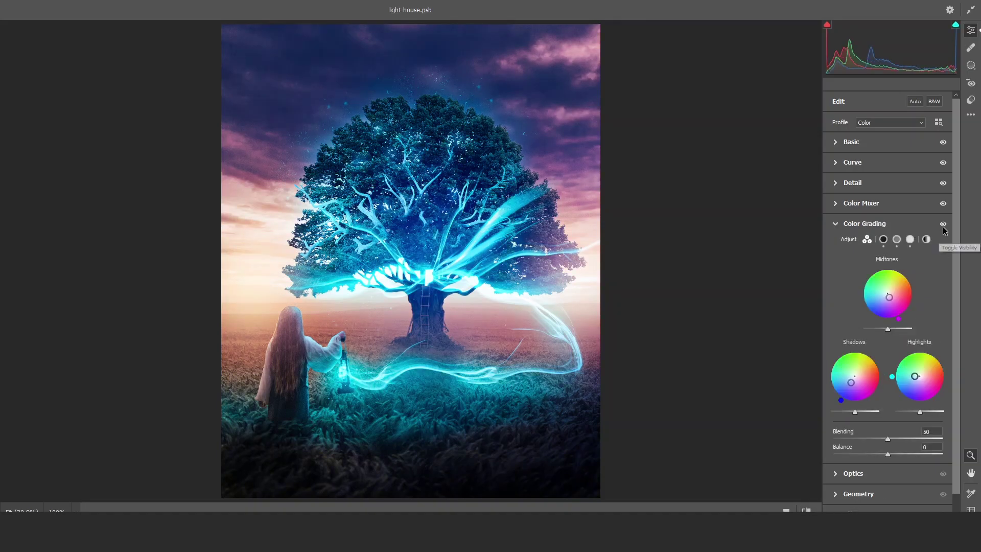
pyautogui.hotkey('ctrl', '-')
pyautogui.click(853, 284)
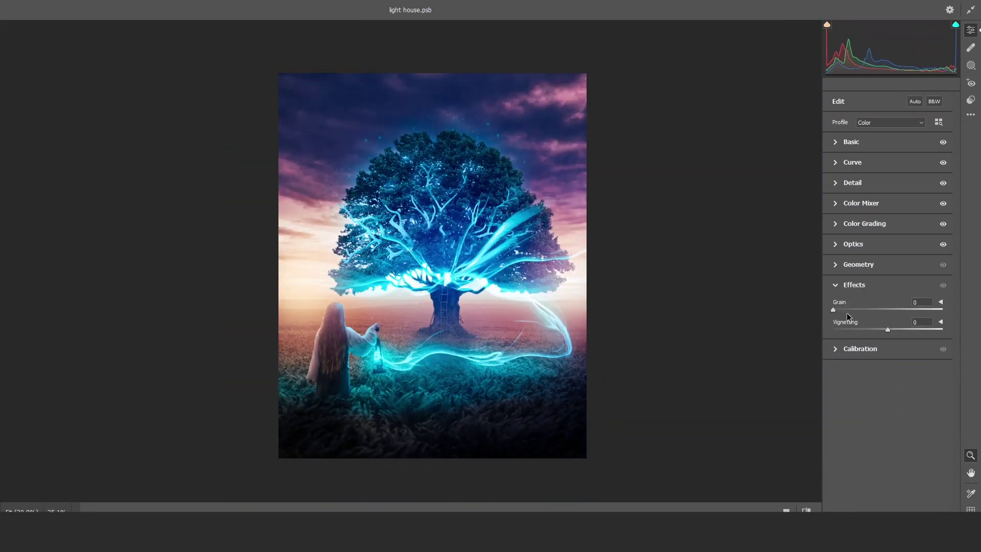
pyautogui.press('Return')
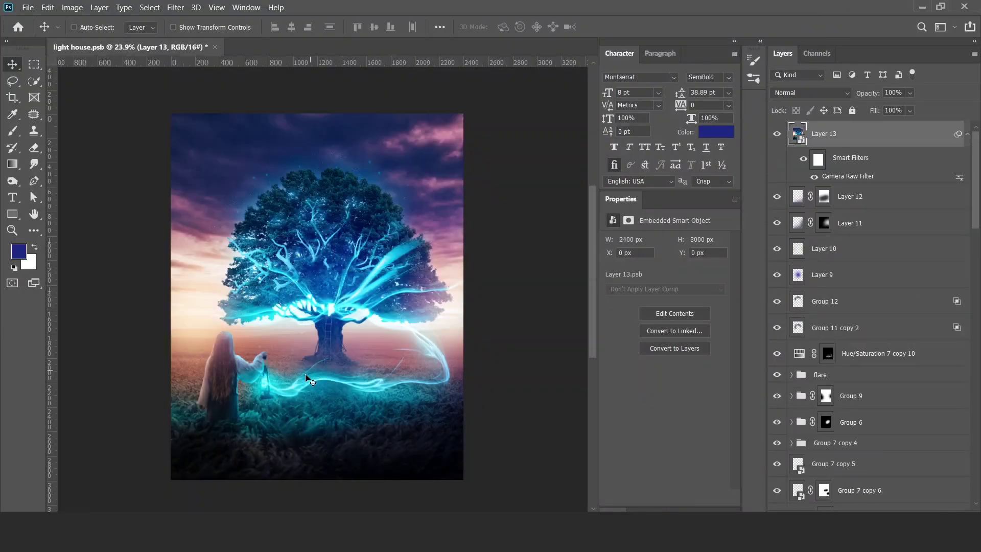
# Sharpen with a 2.2 px High Pass copy of Layer 13 in Overlay, then save.
pyautogui.hotkey('ctrl', 'j')
pyautogui.click(176, 8)
pyautogui.click(358, 259)
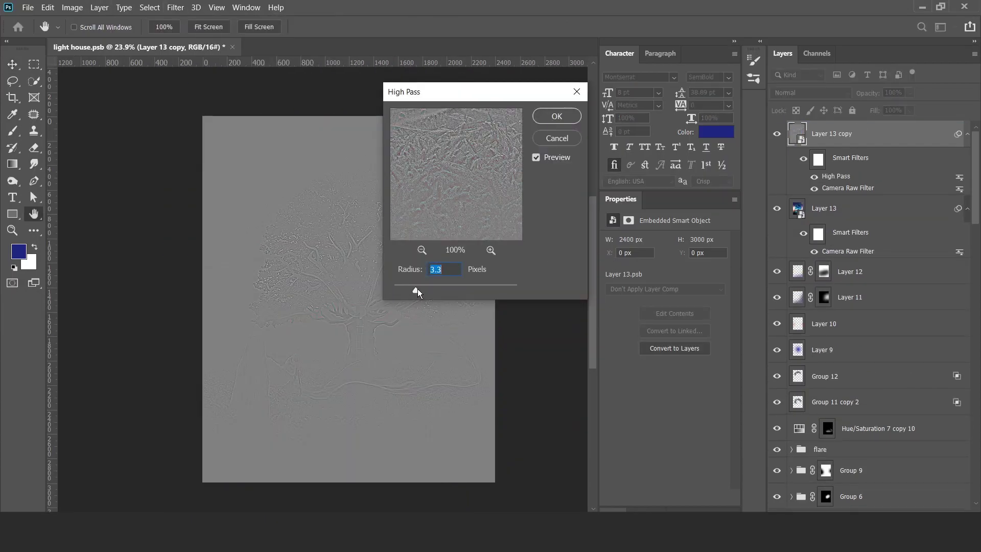
pyautogui.press('Return')
pyautogui.click(809, 93)
pyautogui.click(797, 246)
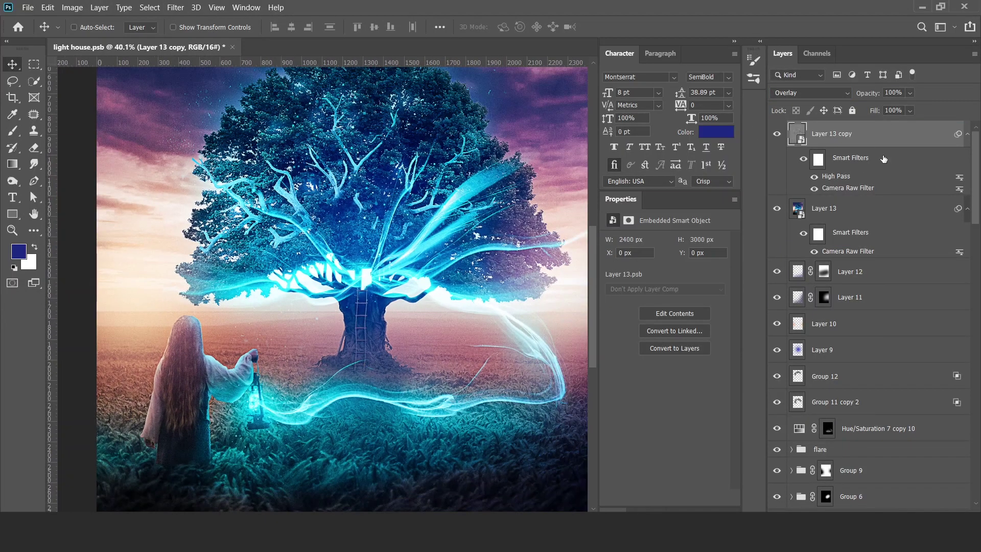
pyautogui.doubleClick(835, 176)
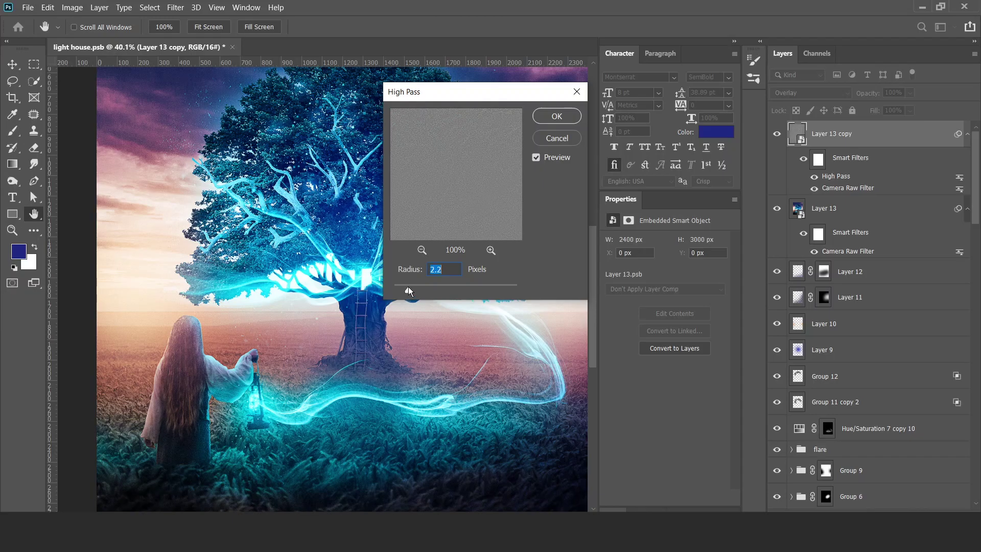
pyautogui.press('Return')
pyautogui.keyDown('alt'); pyautogui.scroll(-5, 396, 342); pyautogui.keyUp('alt')
pyautogui.hotkey('ctrl', 's')
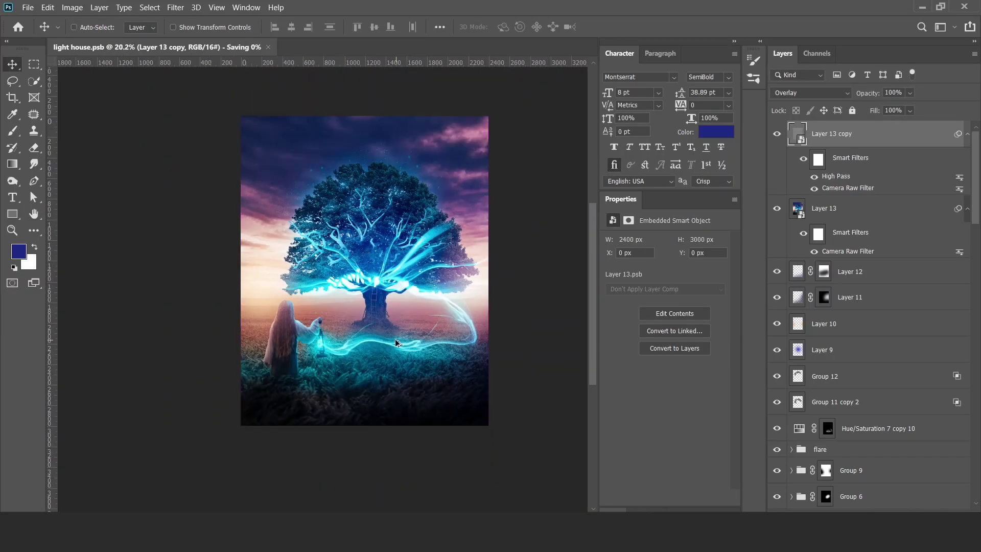